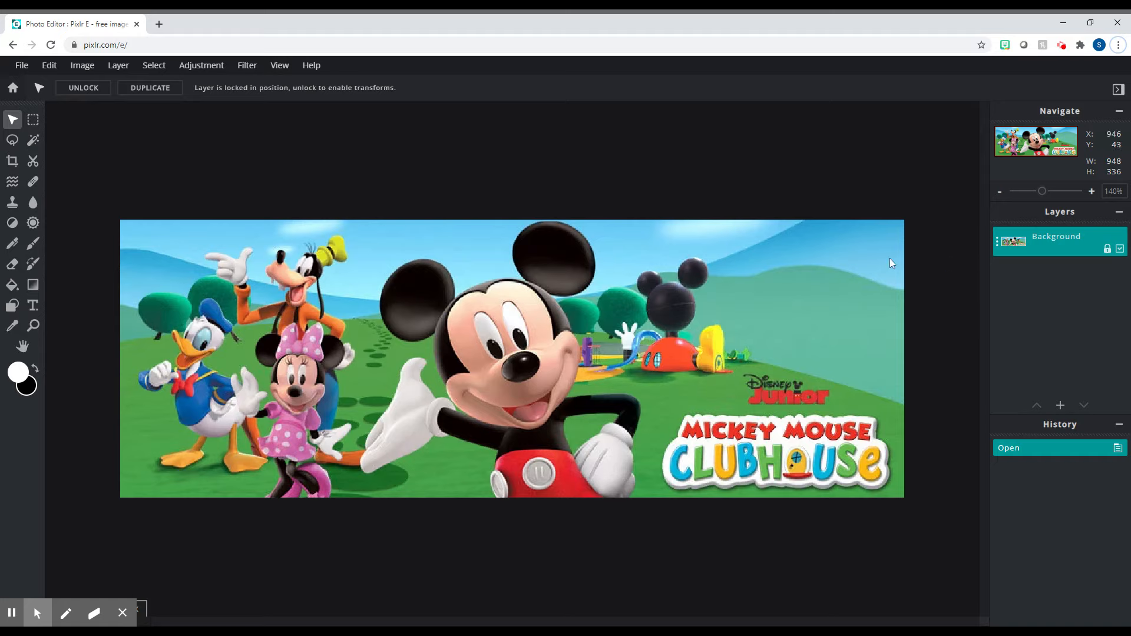
Step: Outline Mickey's upper ear with the polygonal lasso
{"action": "left_click", "coordinate": [13, 142]}
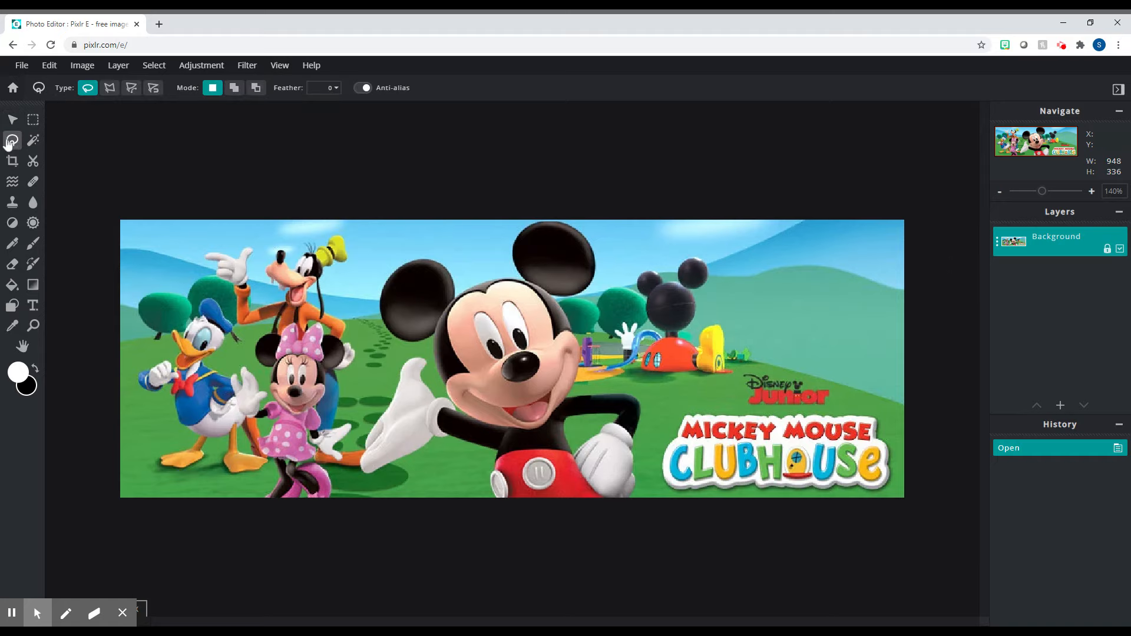
{"action": "left_click", "coordinate": [110, 87]}
{"action": "scroll", "coordinate": [517, 343], "scroll_direction": "up", "scroll_amount": 5}
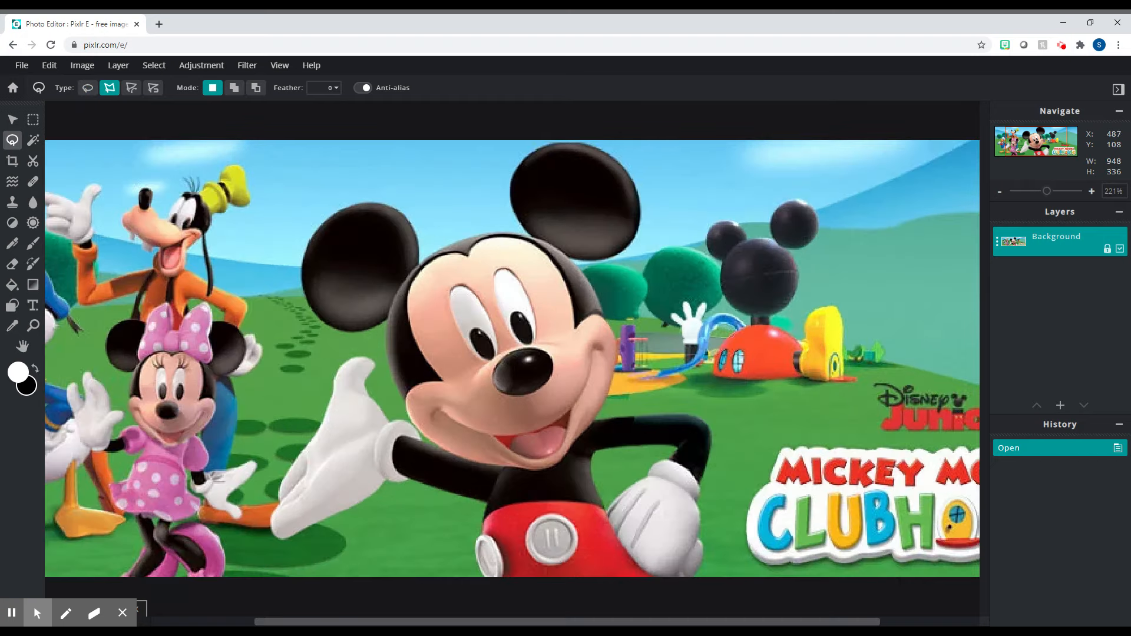
{"action": "scroll", "coordinate": [498, 205], "scroll_direction": "up", "scroll_amount": 4}
{"action": "scroll", "coordinate": [575, 197], "scroll_direction": "down", "scroll_amount": 4}
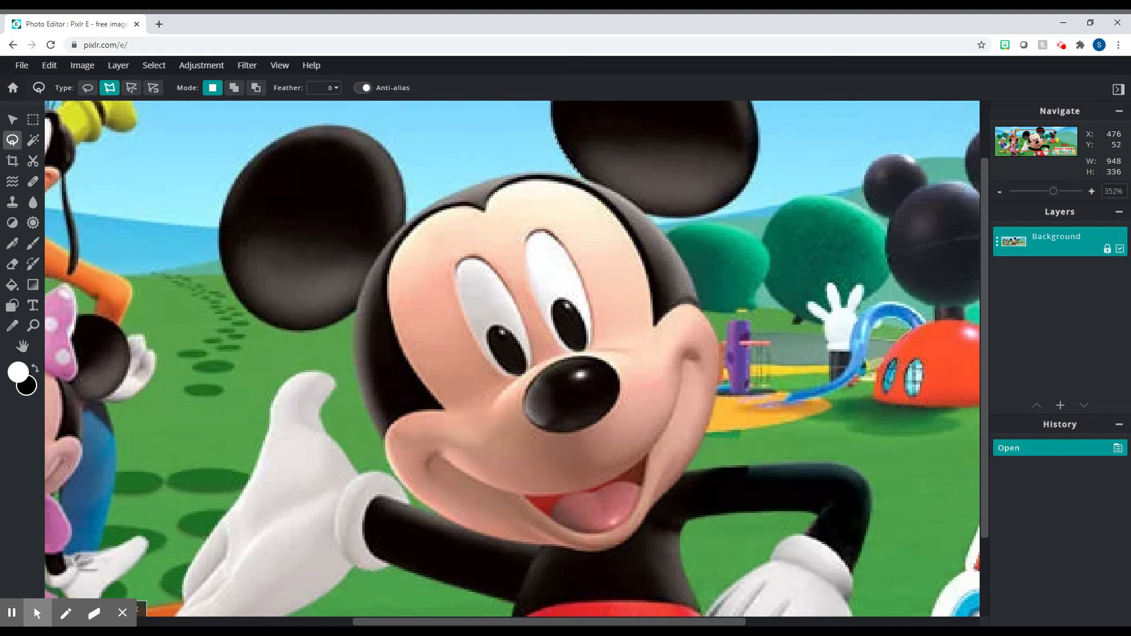
{"action": "scroll", "coordinate": [558, 111], "scroll_direction": "down", "scroll_amount": 5}
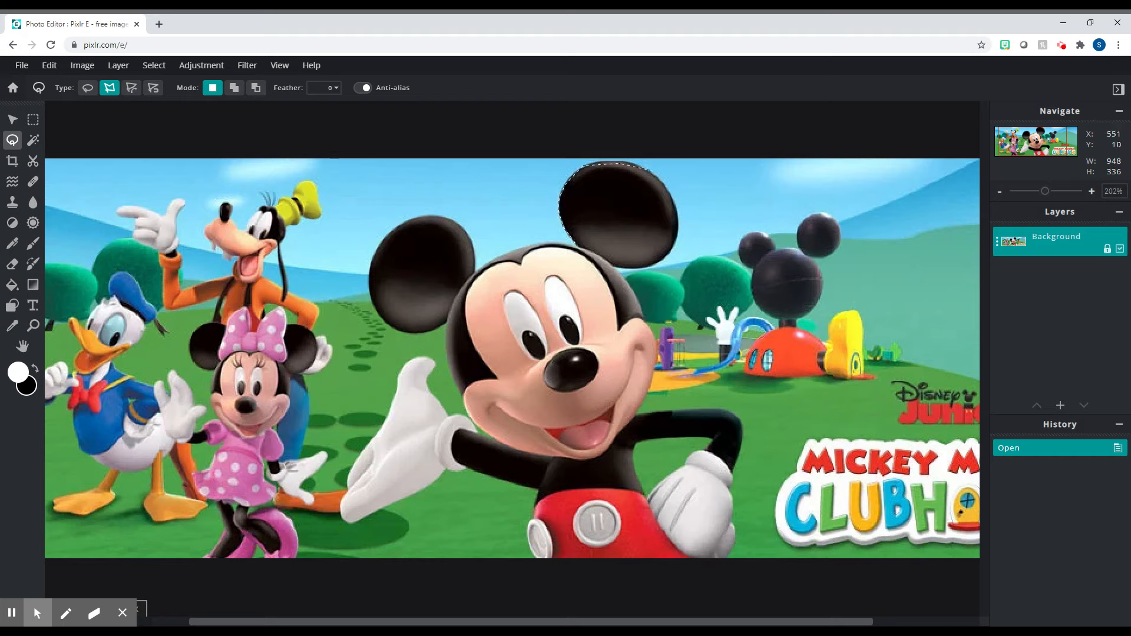
{"action": "left_click", "coordinate": [677, 195]}
{"action": "left_click", "coordinate": [675, 241]}
{"action": "left_click", "coordinate": [581, 244]}
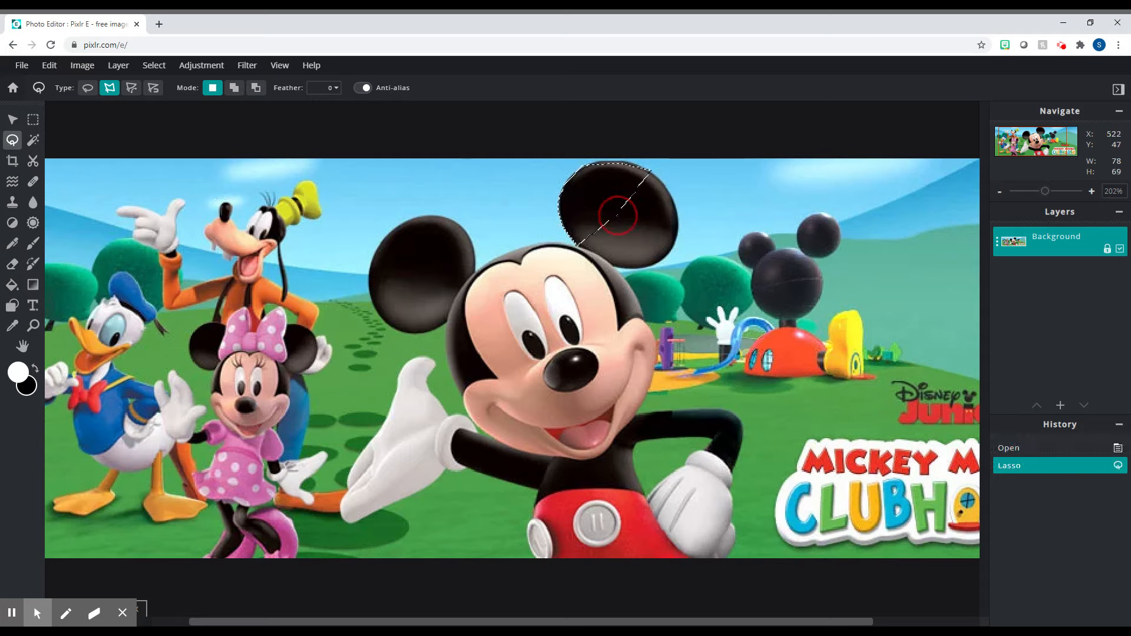
{"action": "left_click", "coordinate": [155, 65]}
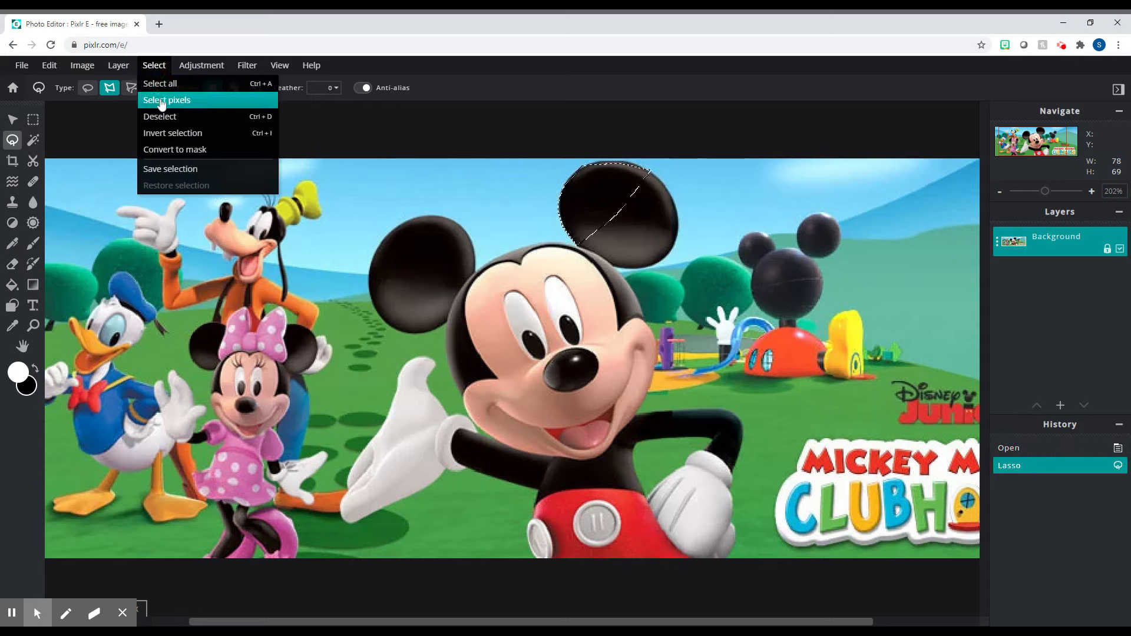
{"action": "left_click", "coordinate": [159, 100]}
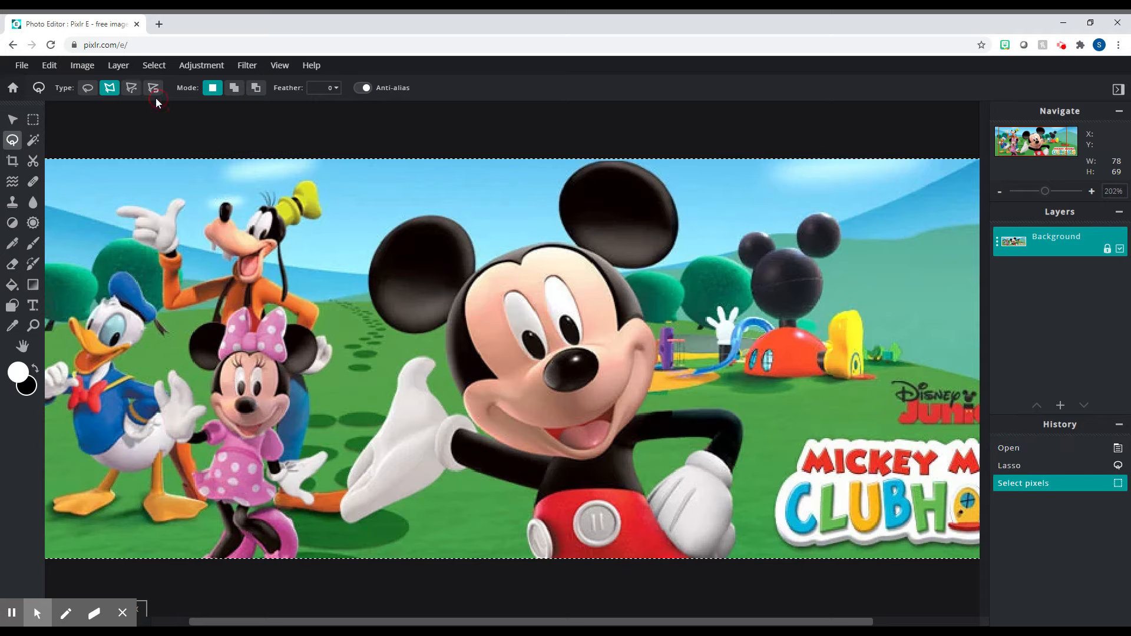
{"action": "left_click", "coordinate": [88, 90]}
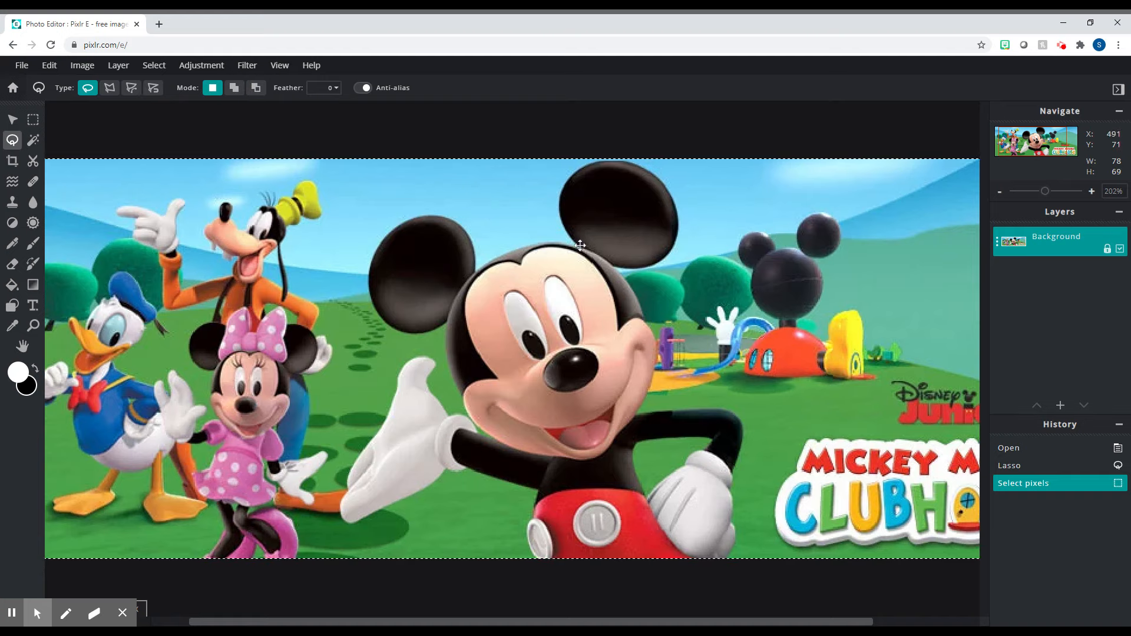
{"action": "left_click_drag", "start_coordinate": [577, 245], "coordinate": [542, 193]}
{"action": "left_click", "coordinate": [537, 205]}
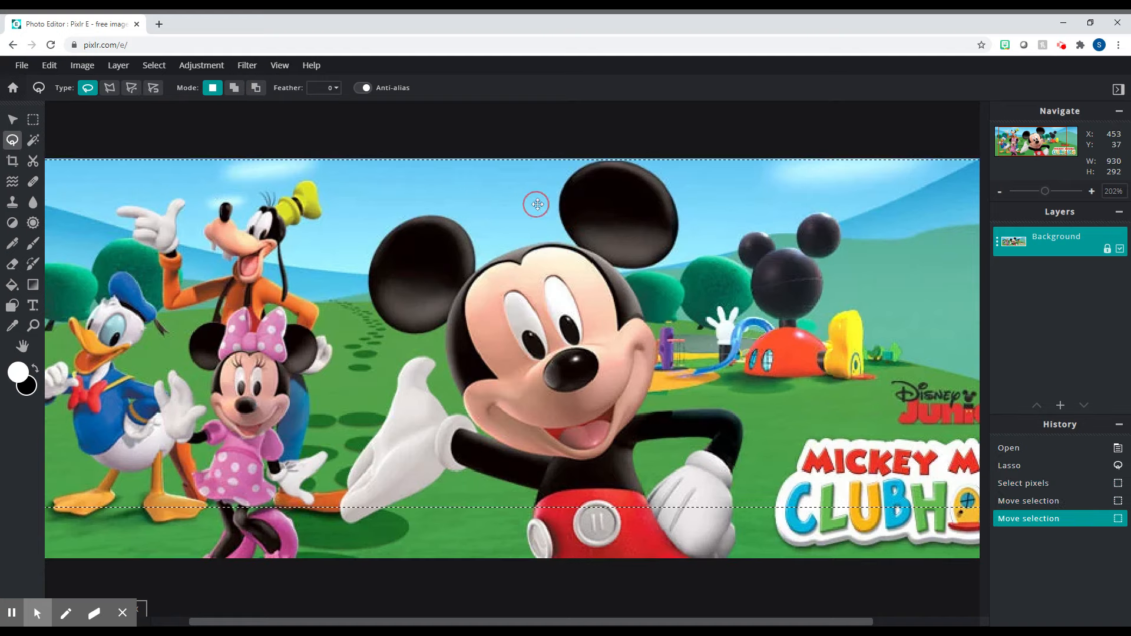
{"action": "key", "text": "ctrl+z"}
{"action": "key", "text": "ctrl+z"}
{"action": "key", "text": "ctrl+z"}
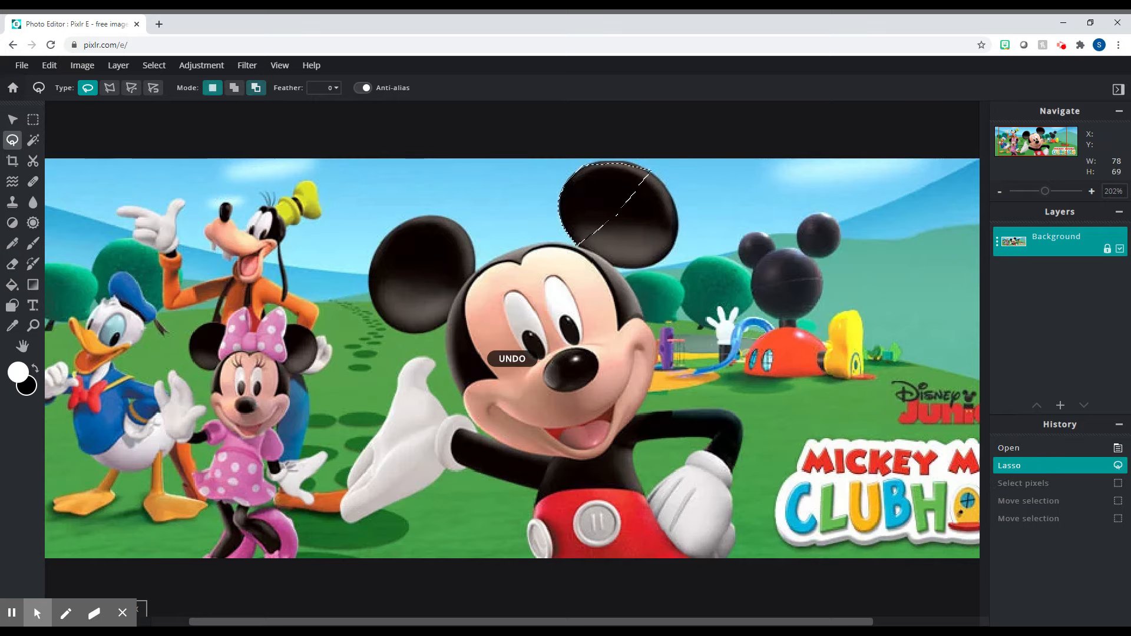
Step: Deselect the lasso selection on Mickey's upper ear
{"action": "left_click", "coordinate": [11, 140]}
{"action": "left_click", "coordinate": [154, 64]}
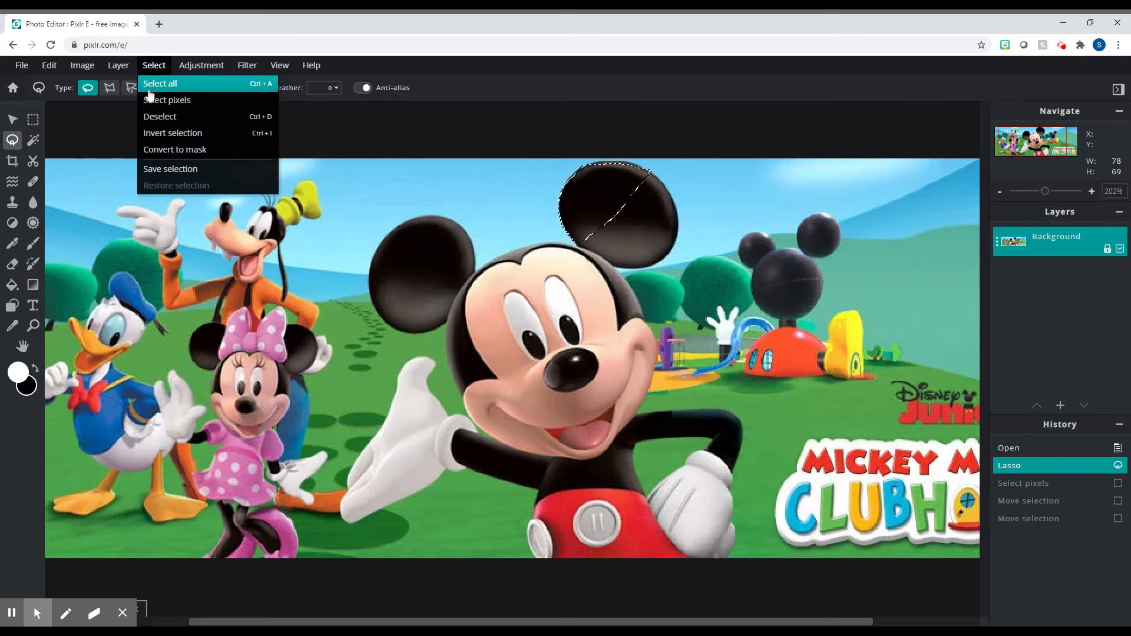
{"action": "left_click", "coordinate": [159, 114]}
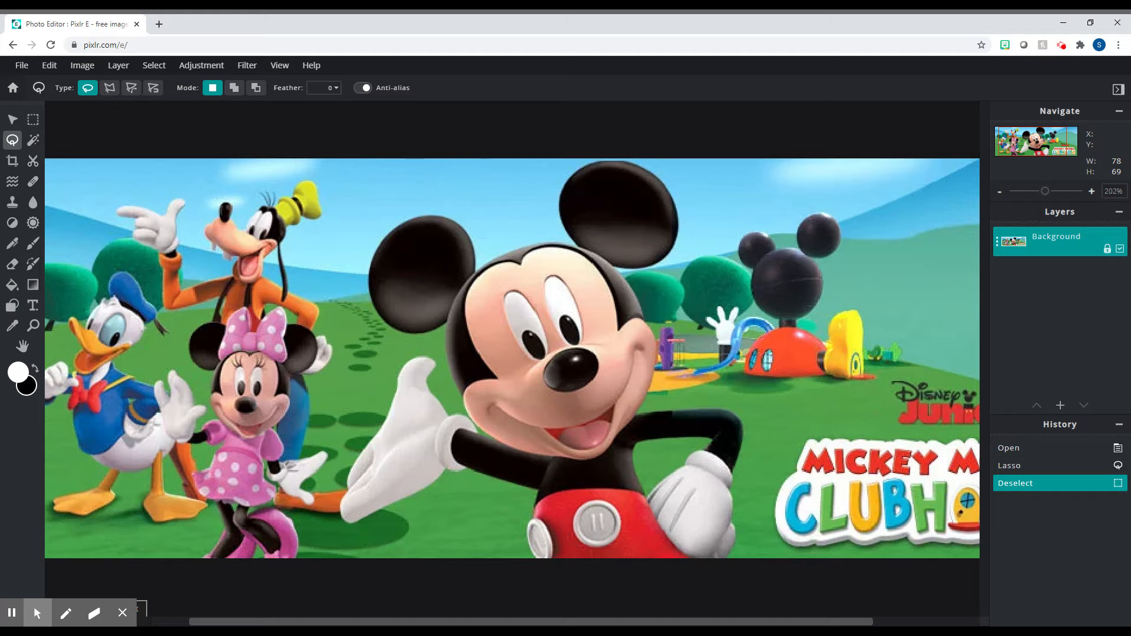
Step: Try a freehand lasso around Mickey's upper ear and the adjoining side of his face, and deselect it
{"action": "mouse_move", "coordinate": [567, 235]}
{"action": "left_mouse_down"}
{"action": "mouse_move", "coordinate": [556, 199]}
{"action": "mouse_move", "coordinate": [602, 165]}
{"action": "mouse_move", "coordinate": [660, 187]}
{"action": "mouse_move", "coordinate": [674, 209]}
{"action": "mouse_move", "coordinate": [671, 252]}
{"action": "mouse_move", "coordinate": [643, 266]}
{"action": "mouse_move", "coordinate": [638, 319]}
{"action": "mouse_move", "coordinate": [656, 379]}
{"action": "mouse_move", "coordinate": [642, 420]}
{"action": "left_mouse_up"}
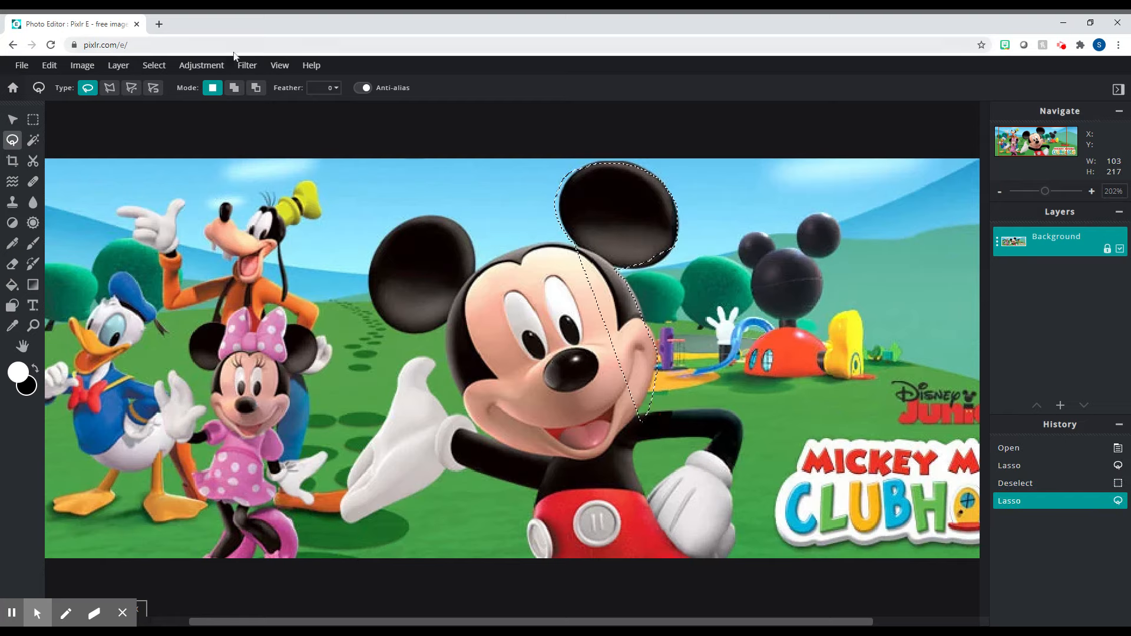
{"action": "left_click", "coordinate": [153, 64]}
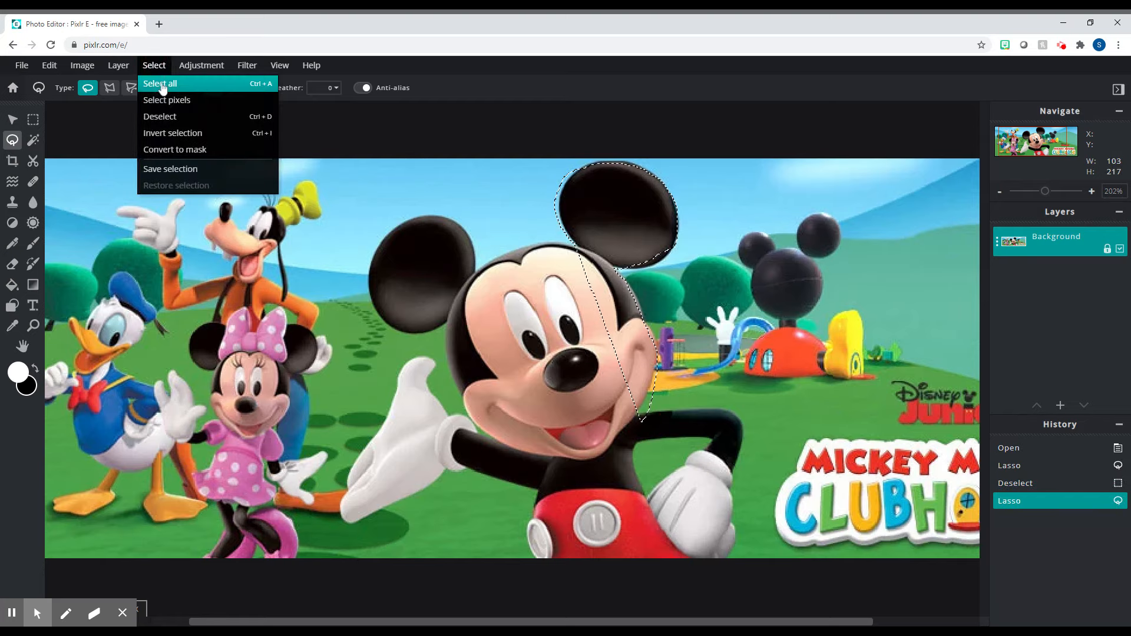
{"action": "left_click", "coordinate": [170, 116]}
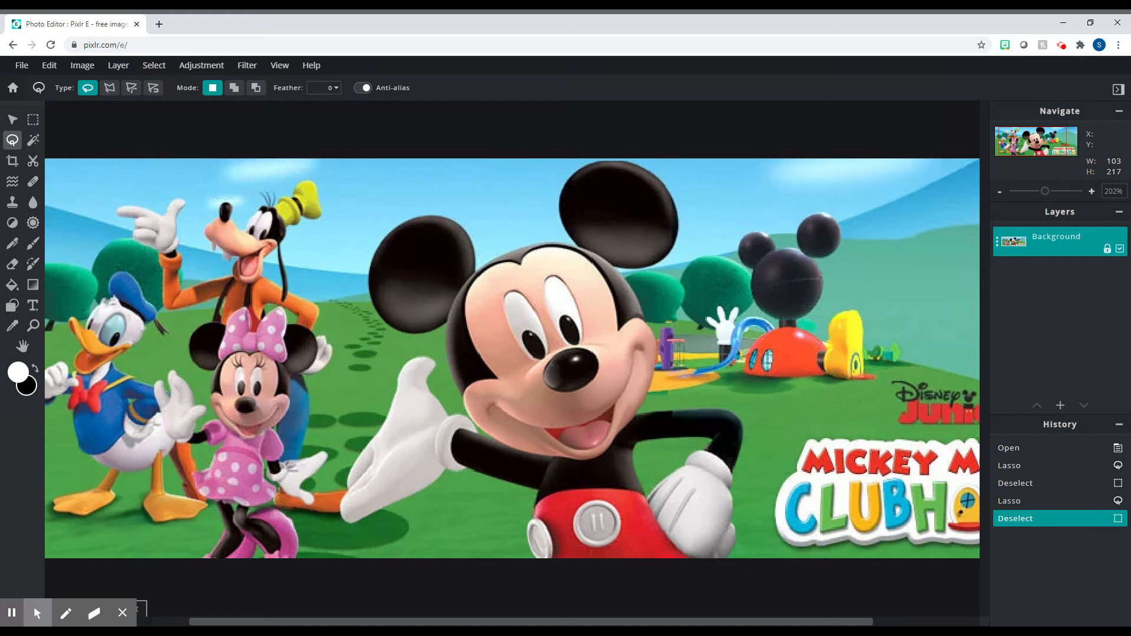
Step: Select the black area of Mickey's left ear with the magic wand in new-selection mode at tolerance 32
{"action": "left_click", "coordinate": [33, 142]}
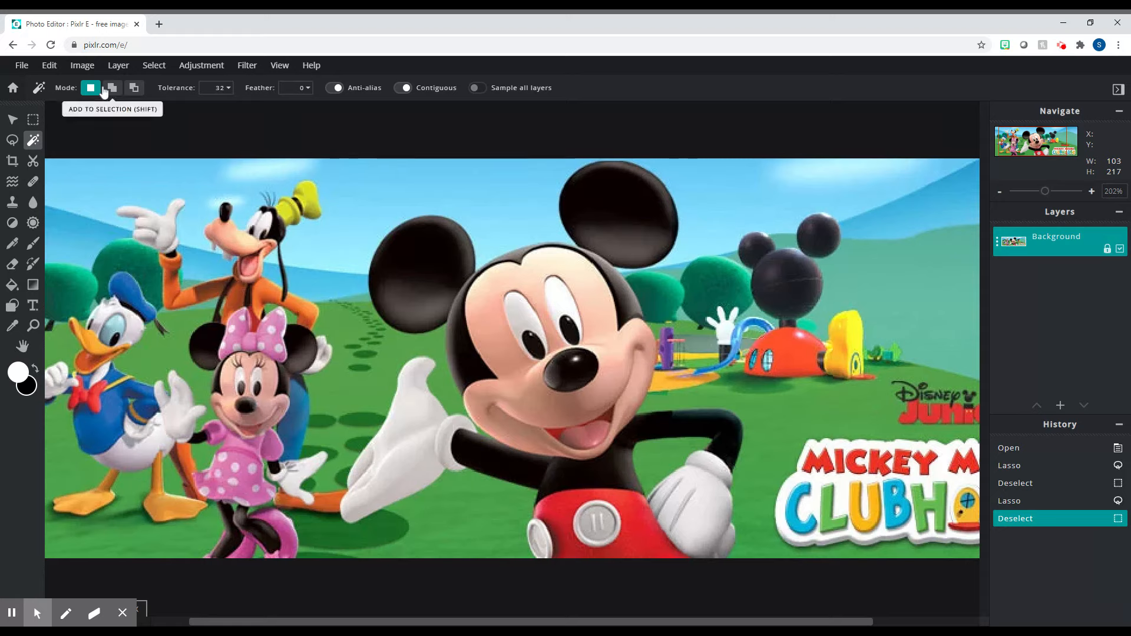
{"action": "left_click", "coordinate": [13, 140]}
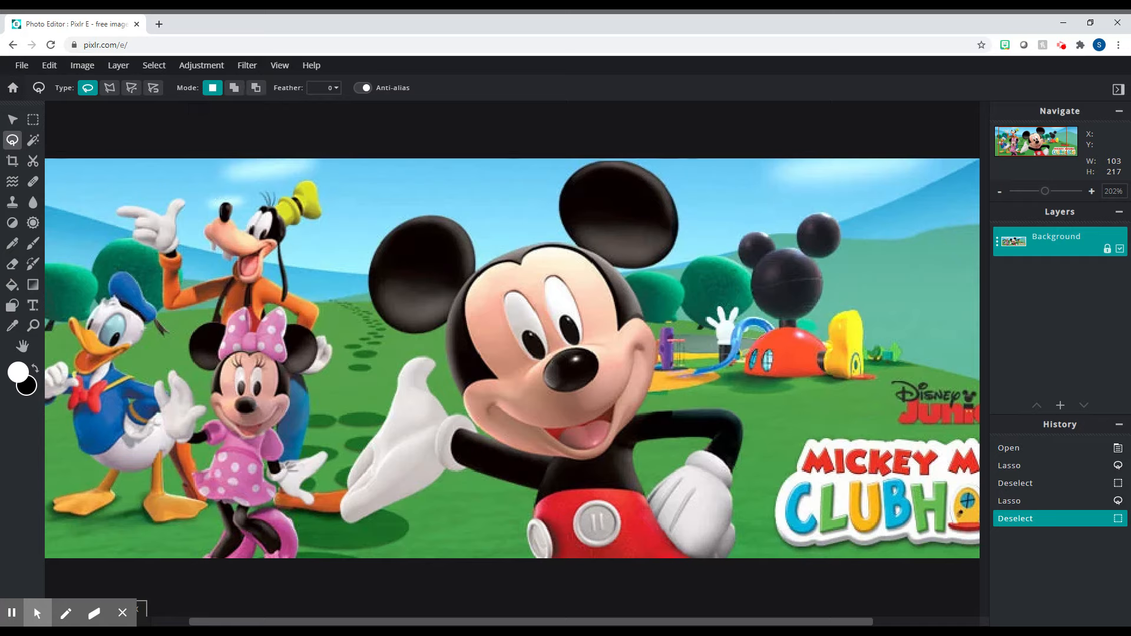
{"action": "left_click", "coordinate": [33, 140]}
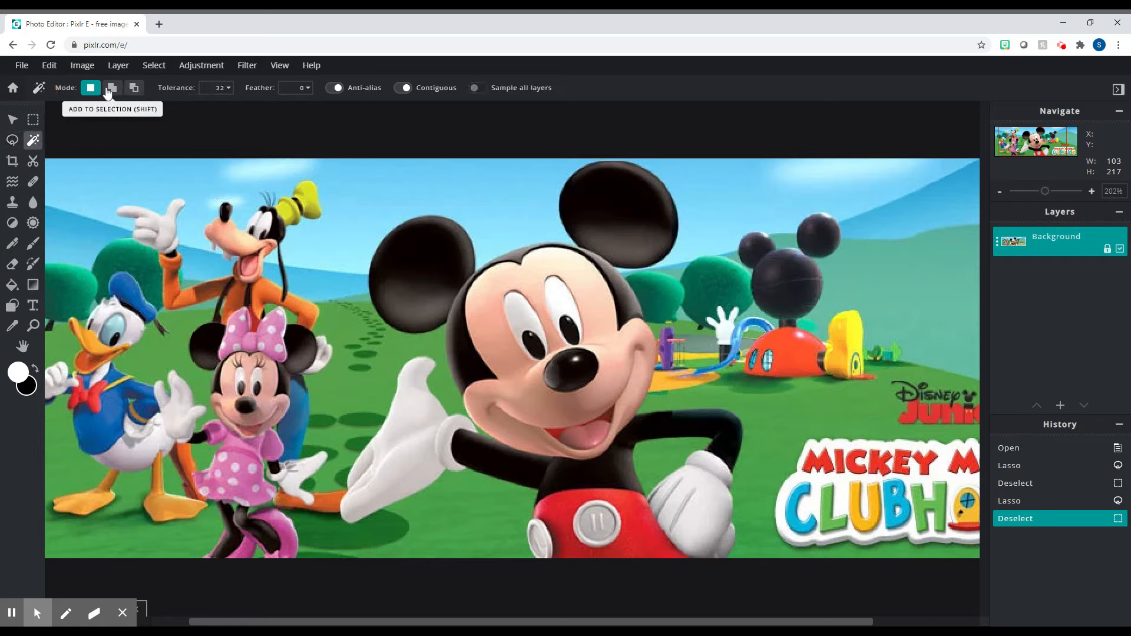
{"action": "left_click", "coordinate": [106, 89]}
{"action": "left_click", "coordinate": [92, 88]}
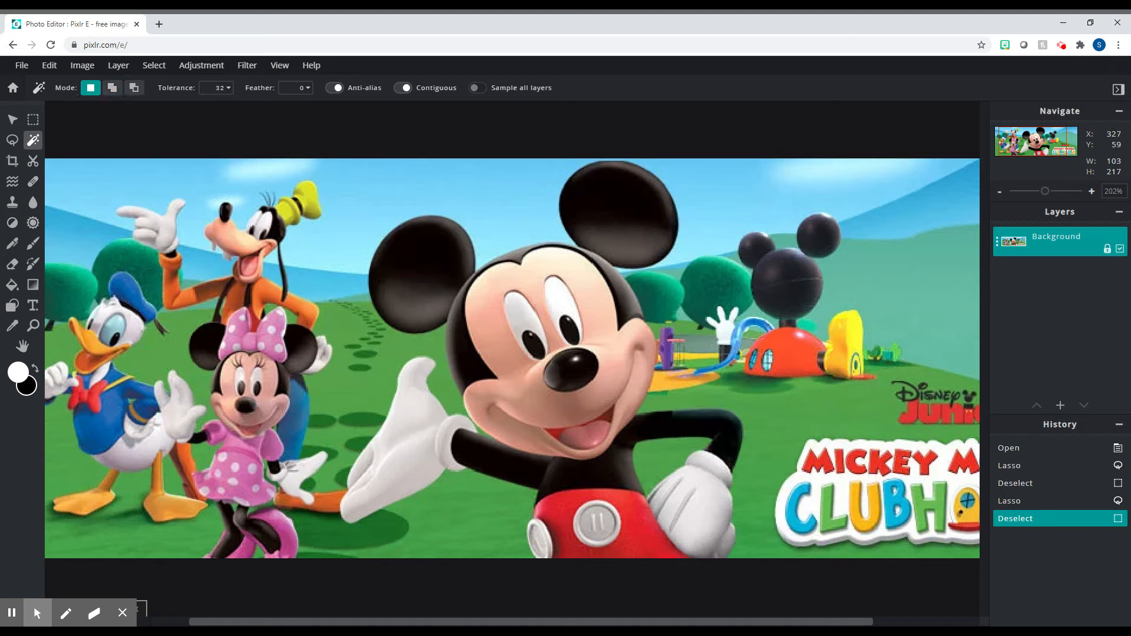
{"action": "left_click", "coordinate": [424, 257]}
{"action": "left_click", "coordinate": [610, 216]}
{"action": "left_click", "coordinate": [439, 266]}
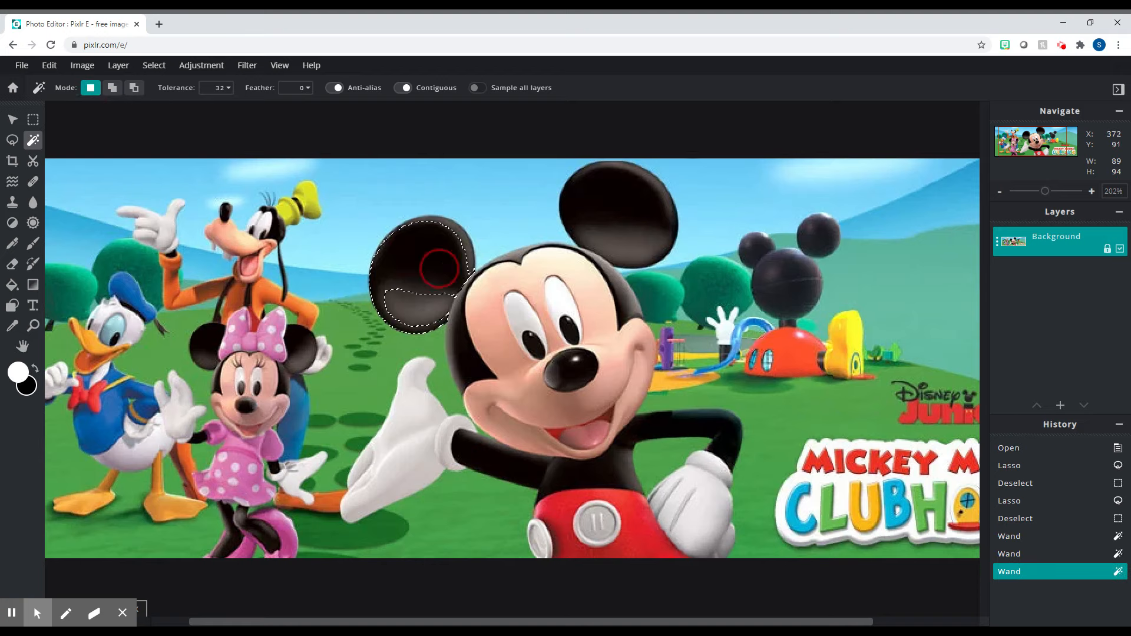
{"action": "left_click", "coordinate": [610, 216]}
{"action": "left_click", "coordinate": [424, 260]}
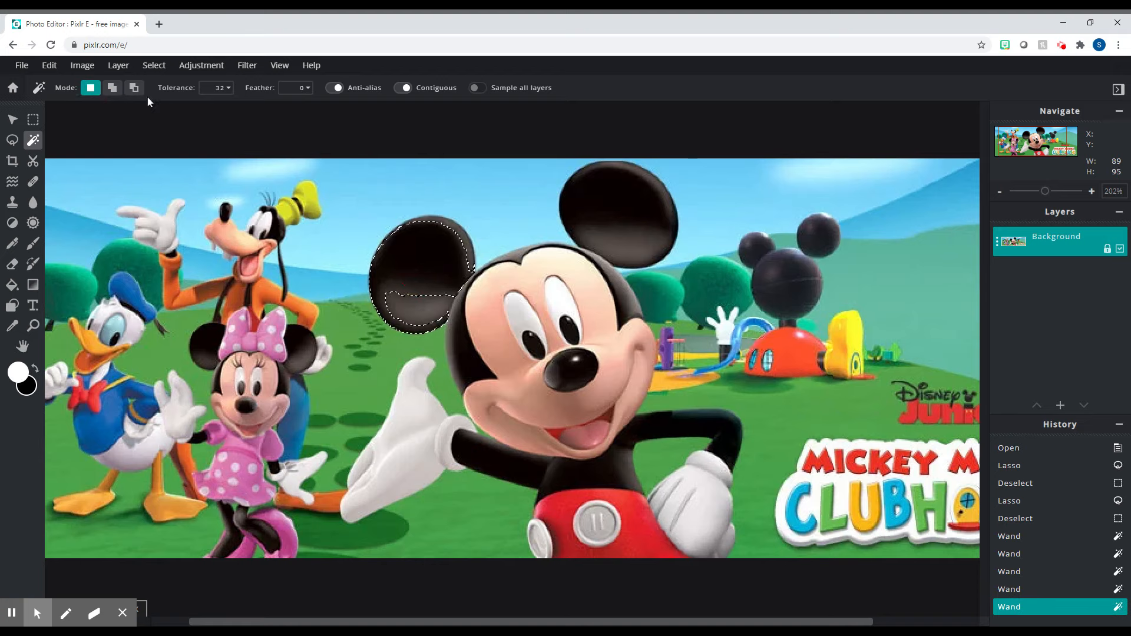
Step: Add the rest of the left ear, the right ear and the black sides of Mickey's head to the wand selection
{"action": "left_click", "coordinate": [111, 88]}
{"action": "left_click", "coordinate": [457, 336]}
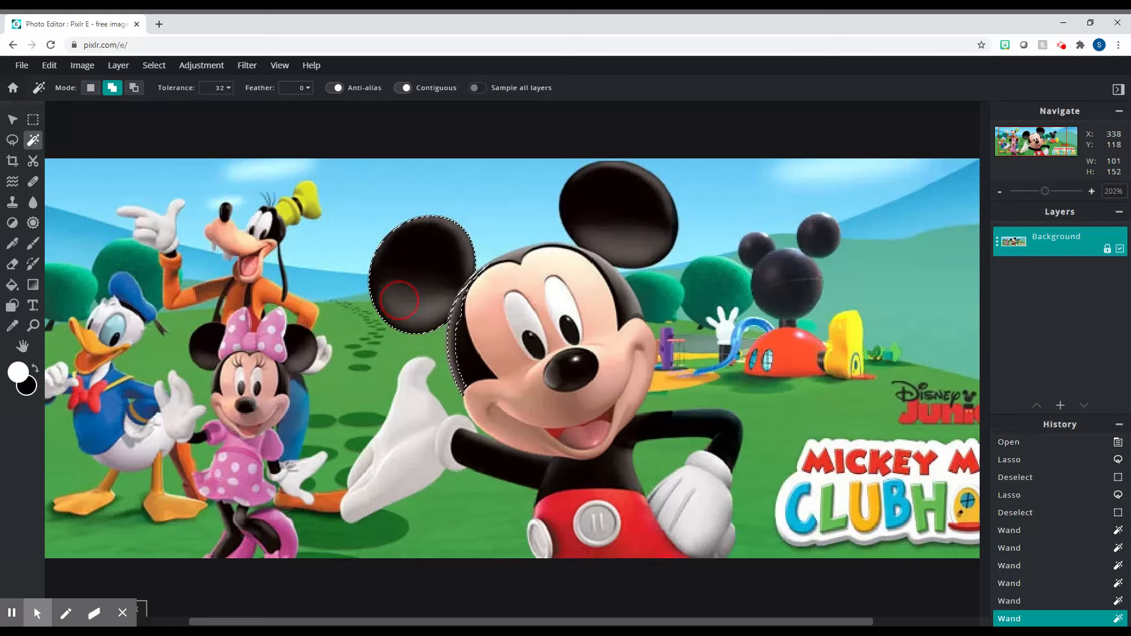
{"action": "left_click", "coordinate": [610, 216]}
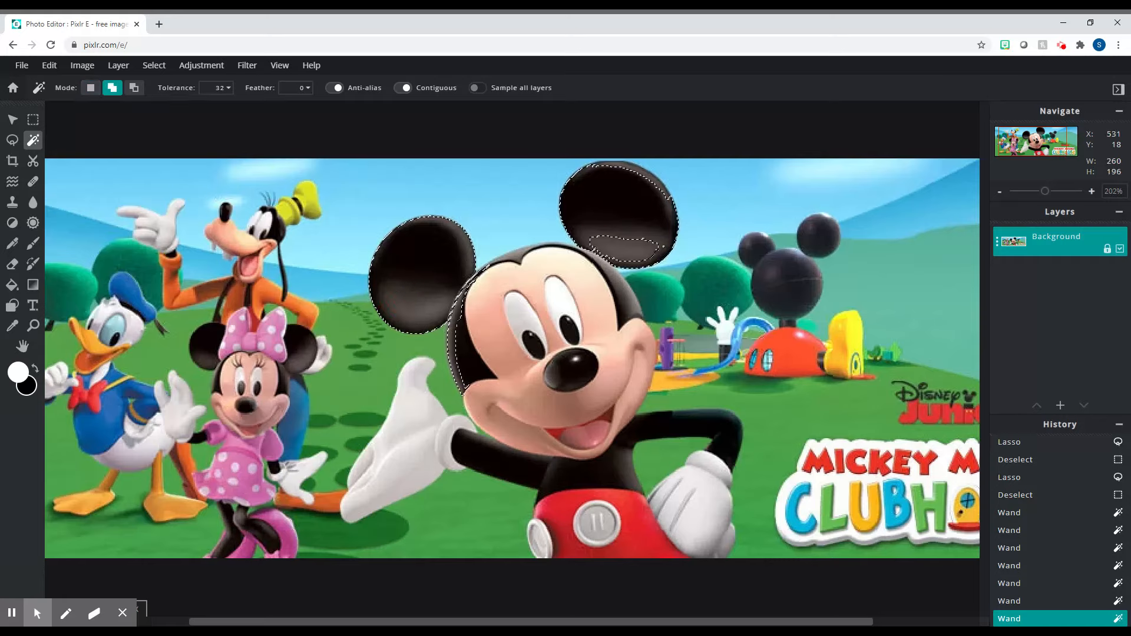
{"action": "left_click", "coordinate": [633, 171]}
{"action": "left_click", "coordinate": [605, 266]}
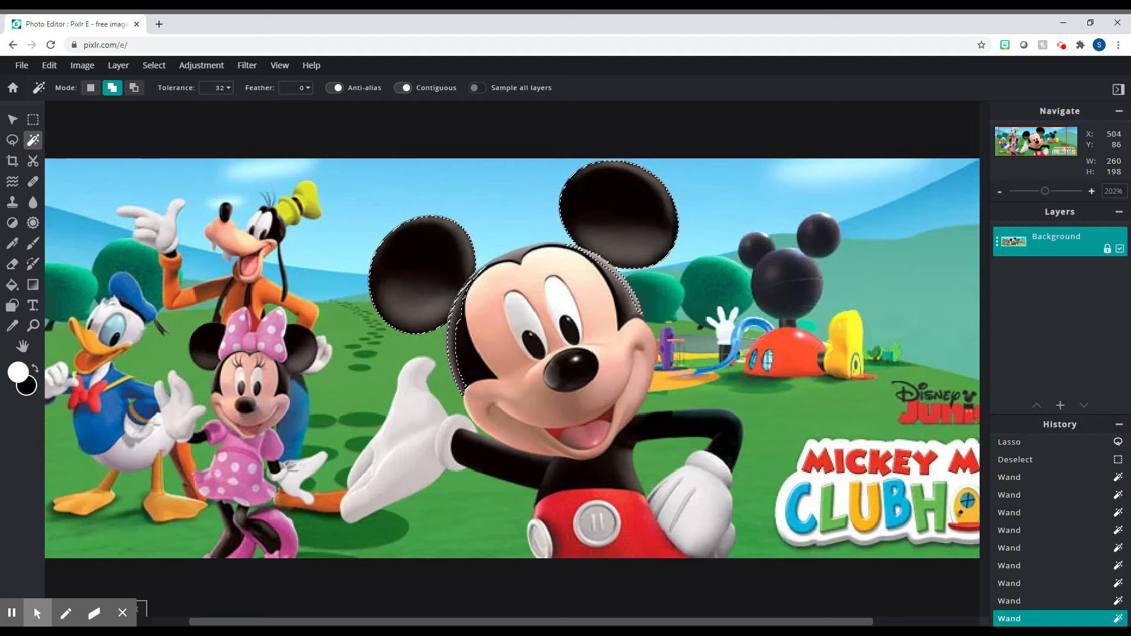
Step: Add Mickey's forehead and the remaining black hairline edges to the wand selection
{"action": "left_click", "coordinate": [598, 263]}
{"action": "left_click", "coordinate": [594, 267]}
{"action": "left_click", "coordinate": [570, 264]}
{"action": "left_click", "coordinate": [538, 263]}
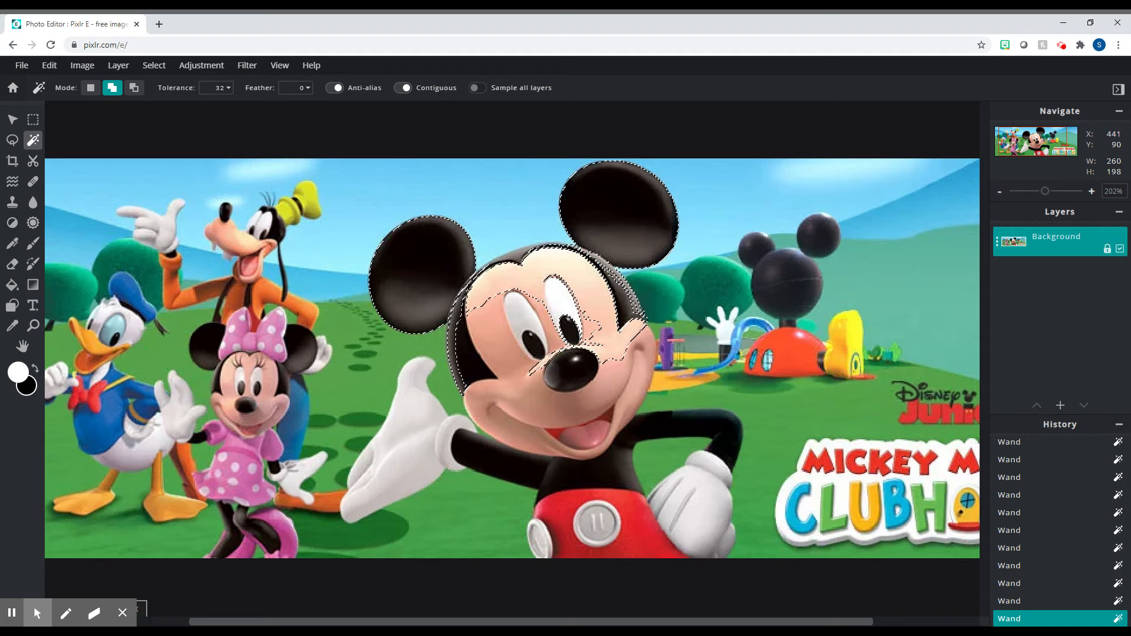
{"action": "left_click", "coordinate": [519, 262]}
{"action": "left_click", "coordinate": [499, 263]}
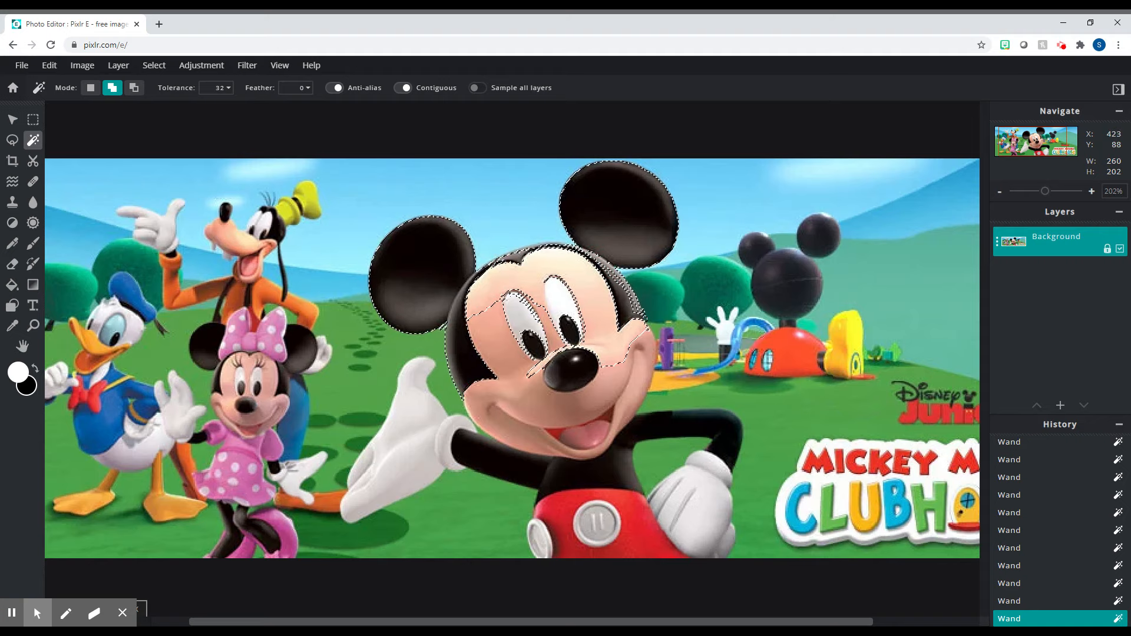
{"action": "left_click", "coordinate": [499, 262]}
{"action": "left_click", "coordinate": [501, 260]}
{"action": "left_click", "coordinate": [520, 261]}
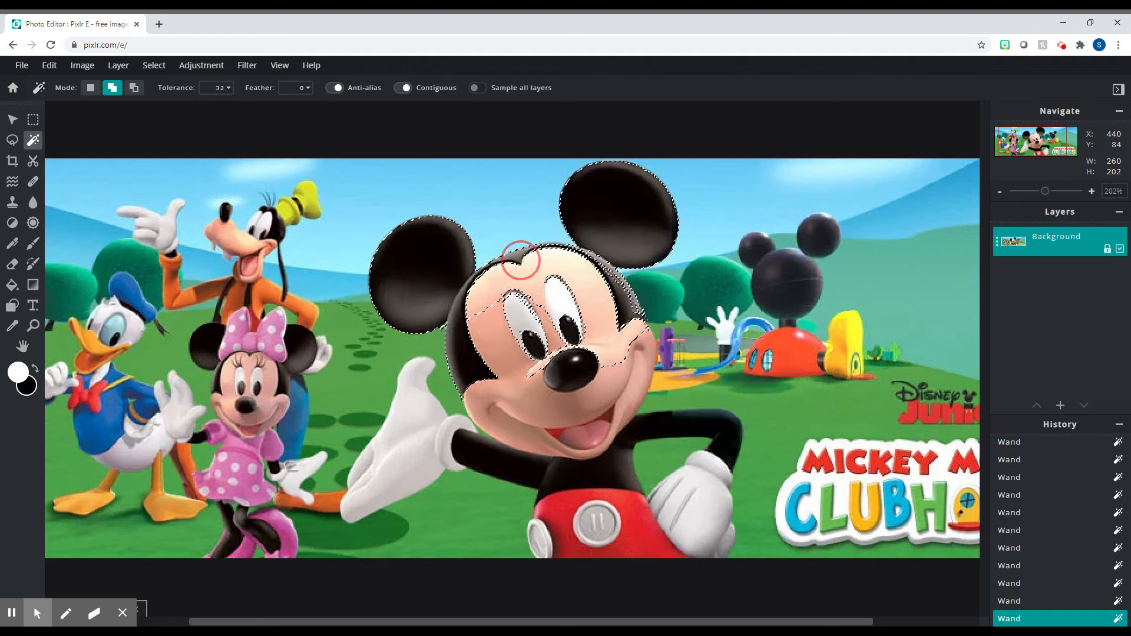
{"action": "left_click", "coordinate": [506, 265]}
{"action": "left_click", "coordinate": [478, 286]}
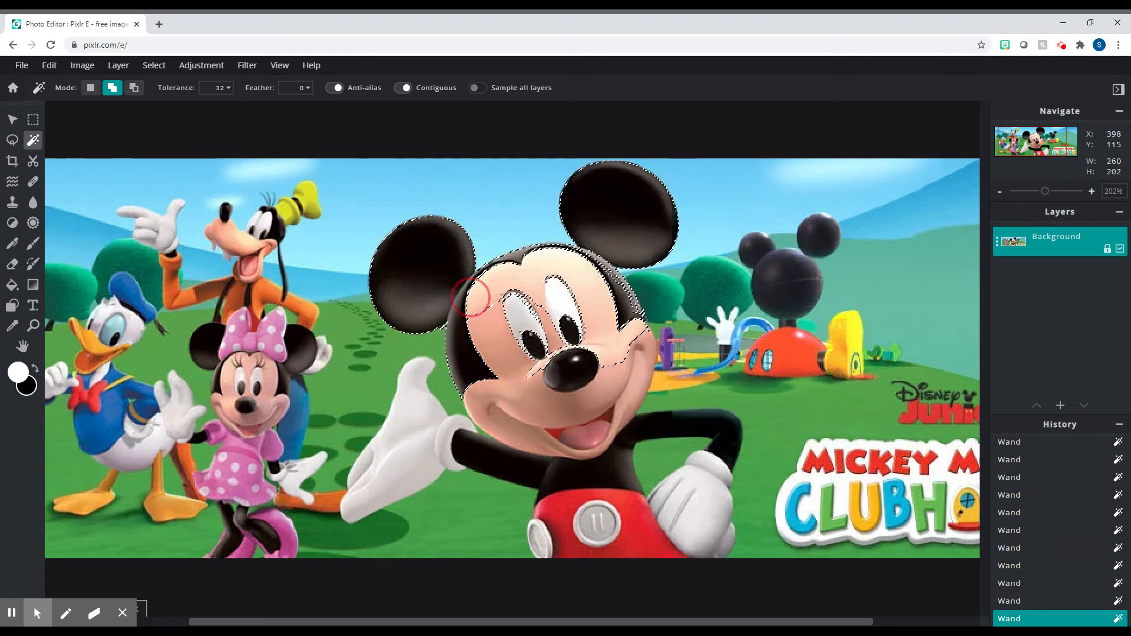
Step: Extend the wand selection over Mickey's cheeks, lower face and tongue
{"action": "left_click", "coordinate": [477, 315]}
{"action": "left_click", "coordinate": [499, 417]}
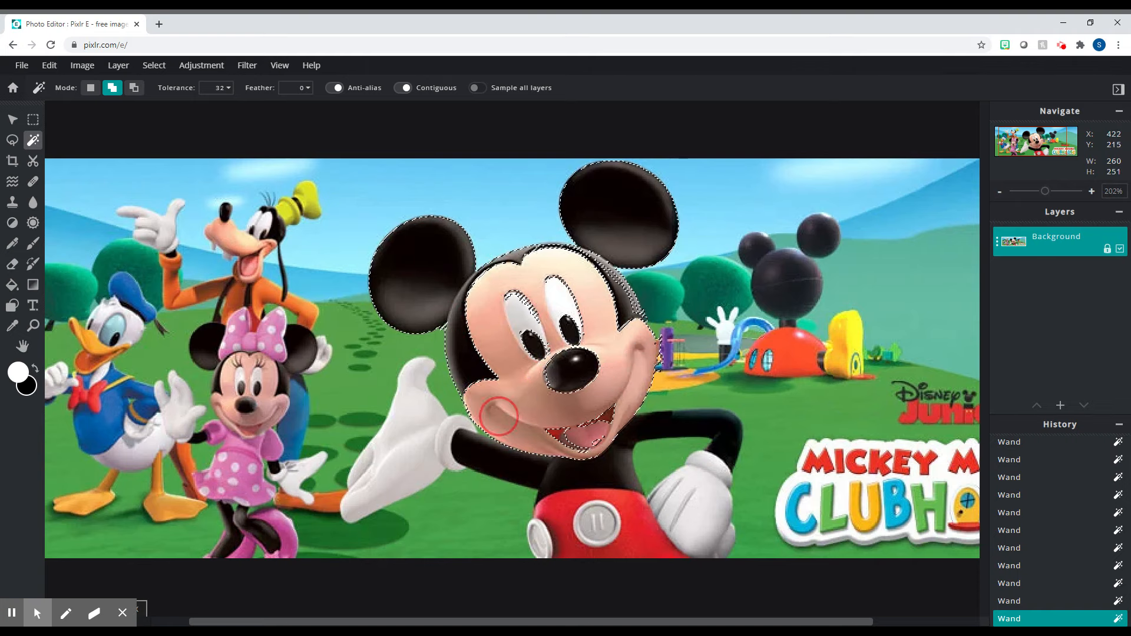
{"action": "left_click", "coordinate": [597, 428]}
{"action": "left_click", "coordinate": [602, 450]}
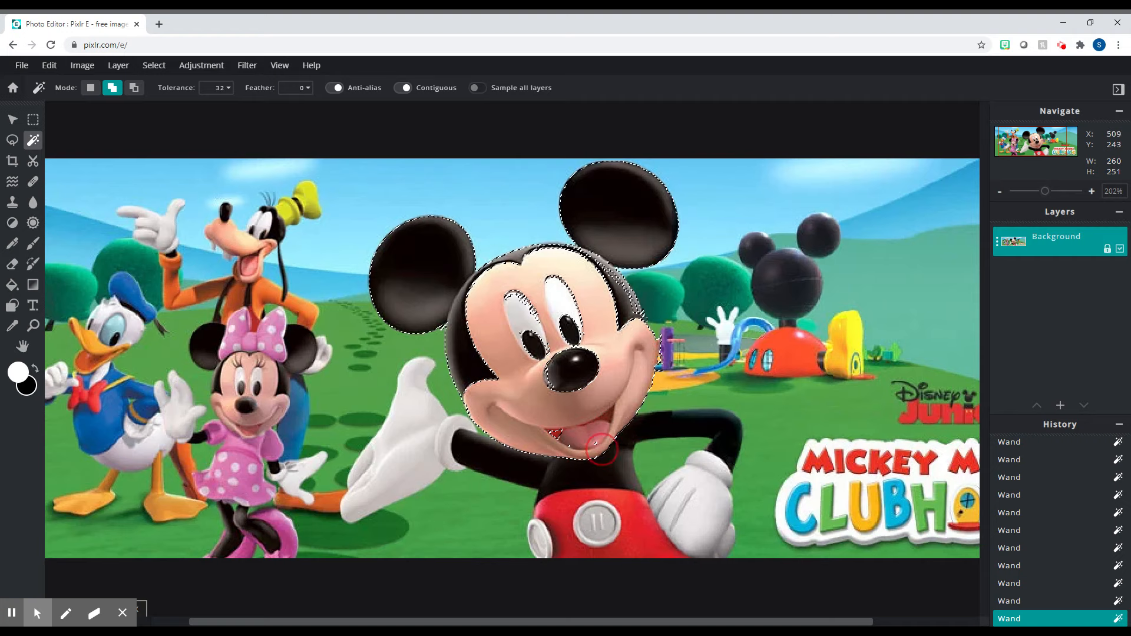
Step: Add Mickey's black torso and arms, both white gloves and the red shorts with their buttons to the wand selection
{"action": "left_click", "coordinate": [596, 469]}
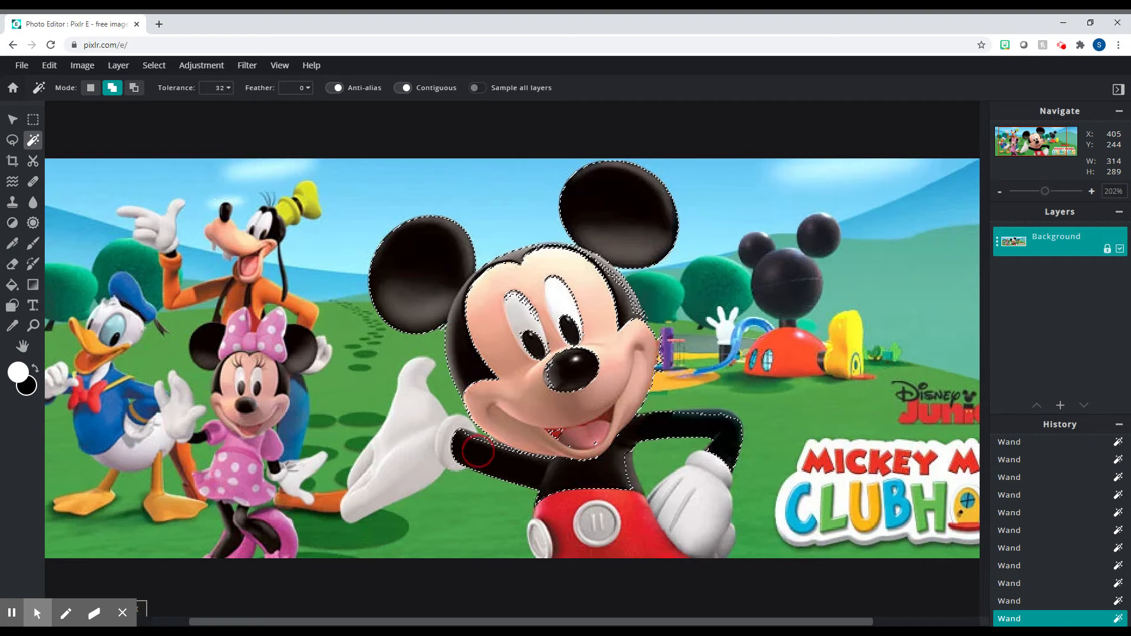
{"action": "left_click", "coordinate": [445, 430]}
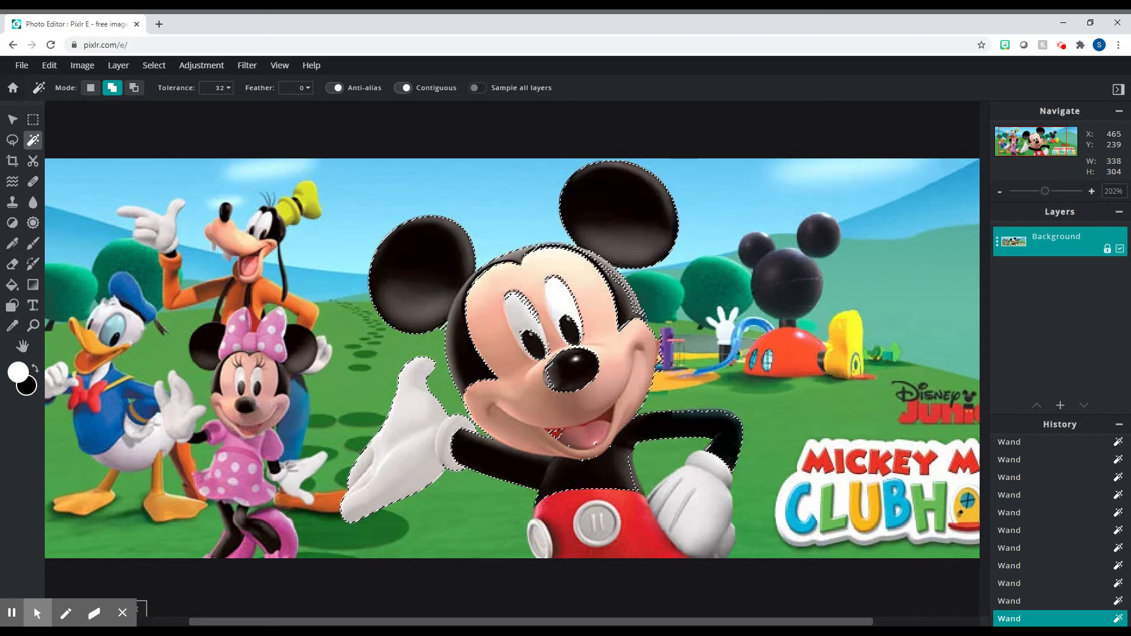
{"action": "left_click", "coordinate": [680, 505]}
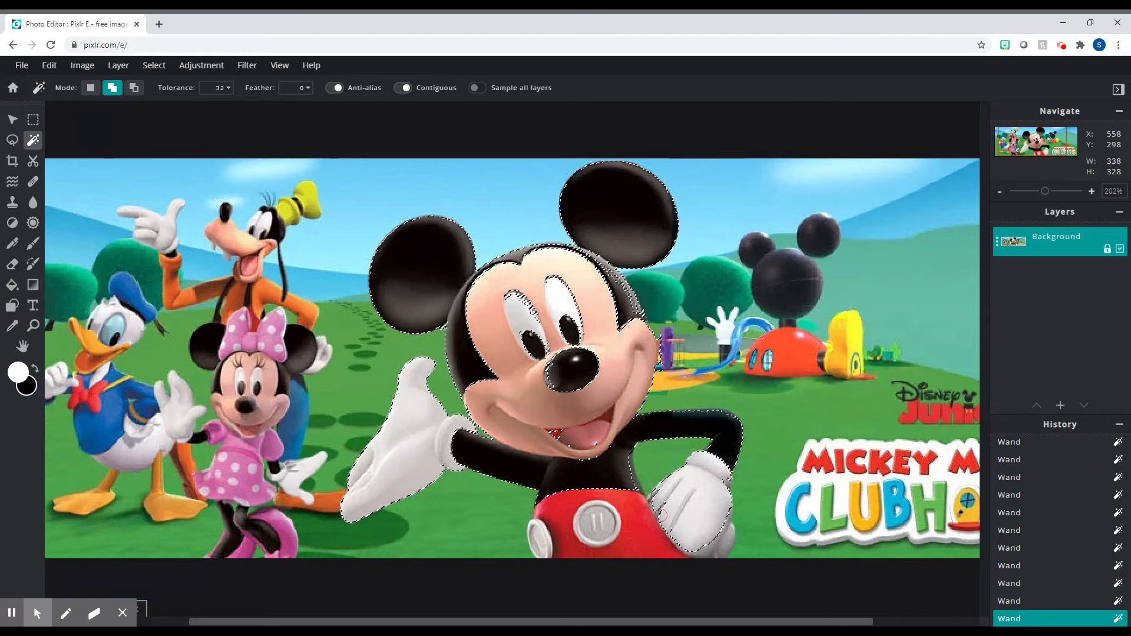
{"action": "left_click", "coordinate": [664, 524]}
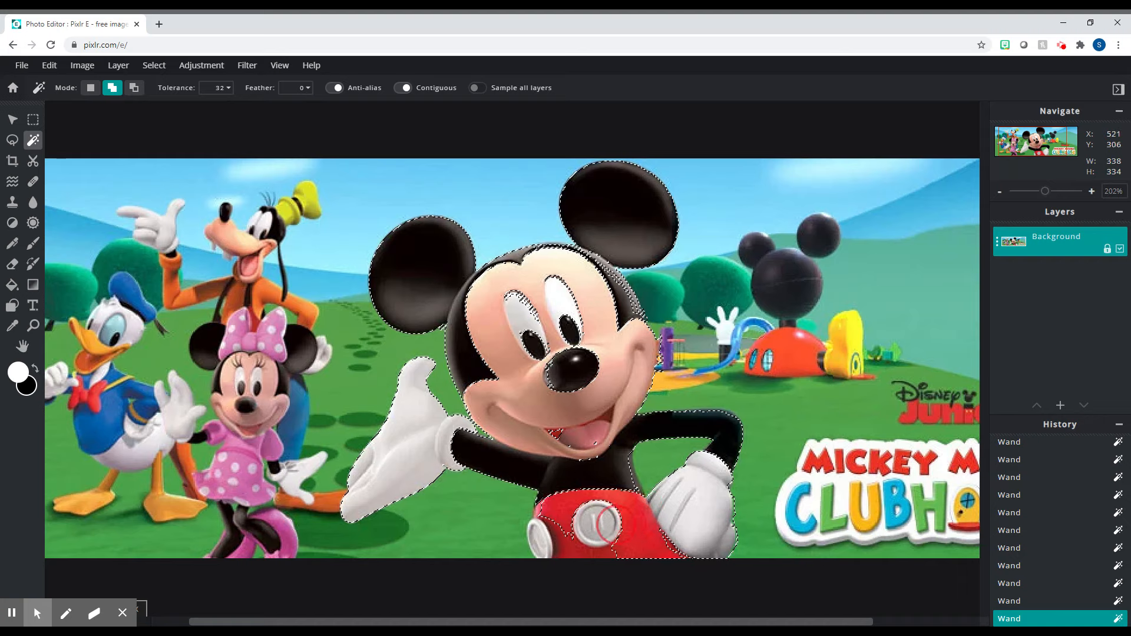
{"action": "left_click", "coordinate": [590, 527]}
{"action": "left_click", "coordinate": [542, 539]}
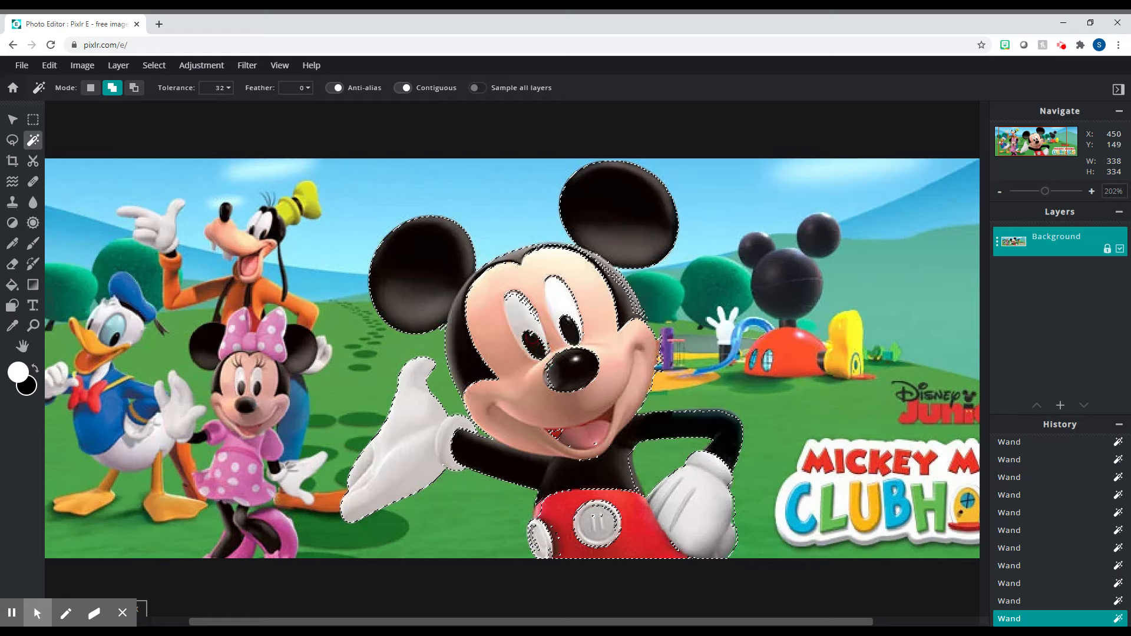
Step: Add the leftover edge pixels between the black side of Mickey's head and his left cheek to the wand selection
{"action": "left_click", "coordinate": [515, 297]}
{"action": "scroll", "coordinate": [486, 364], "scroll_direction": "up", "scroll_amount": 8}
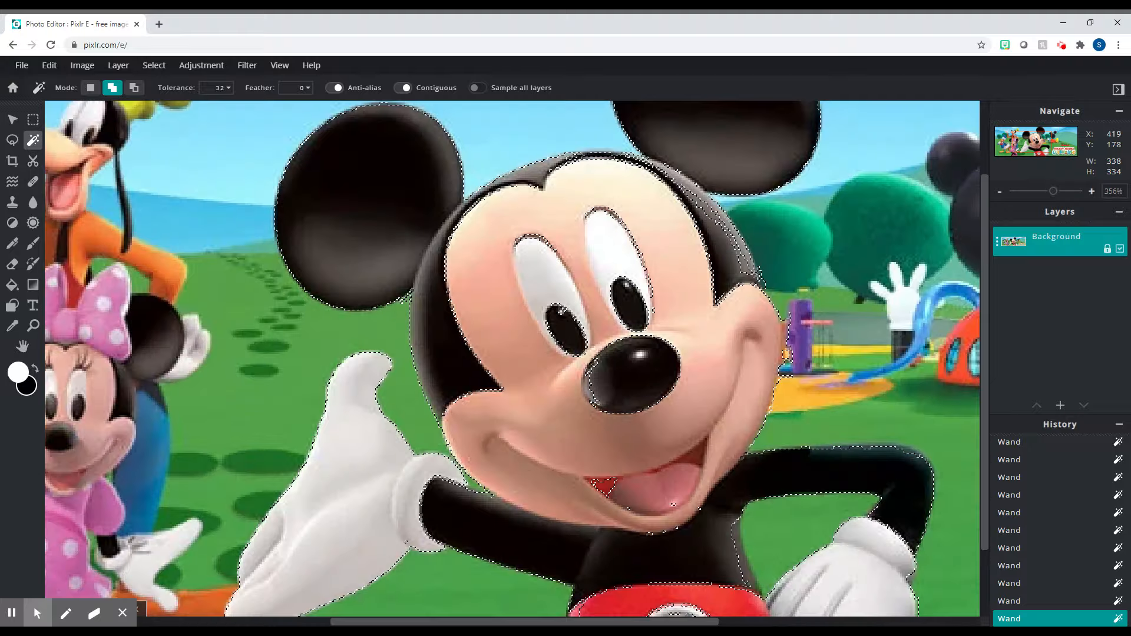
{"action": "scroll", "coordinate": [495, 370], "scroll_direction": "up", "scroll_amount": 3}
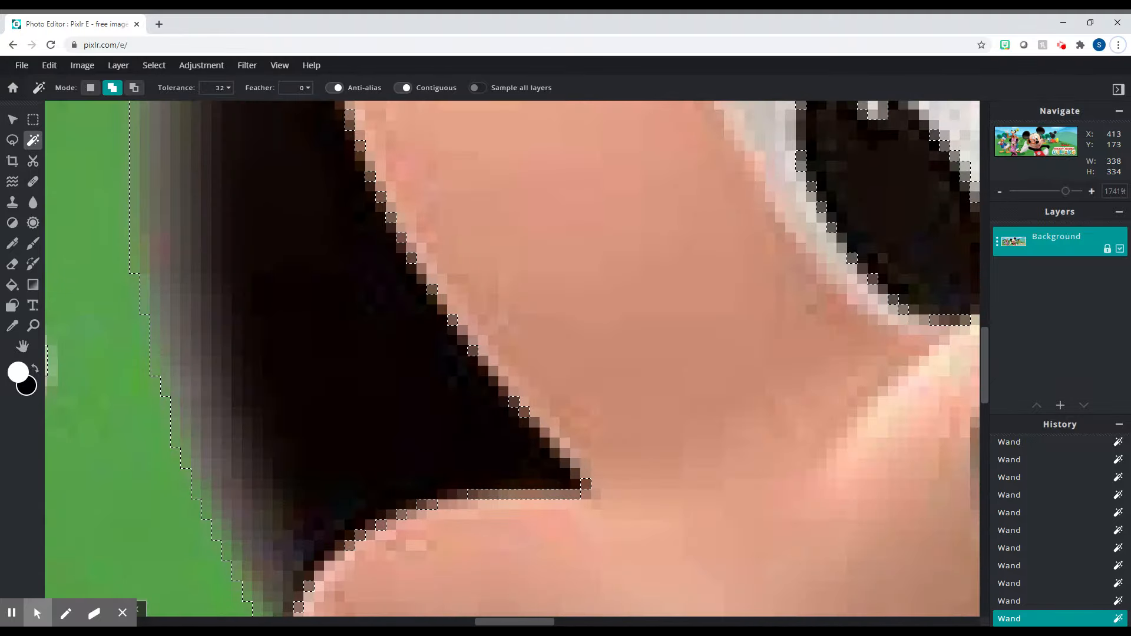
{"action": "scroll", "coordinate": [514, 416], "scroll_direction": "up", "scroll_amount": 2}
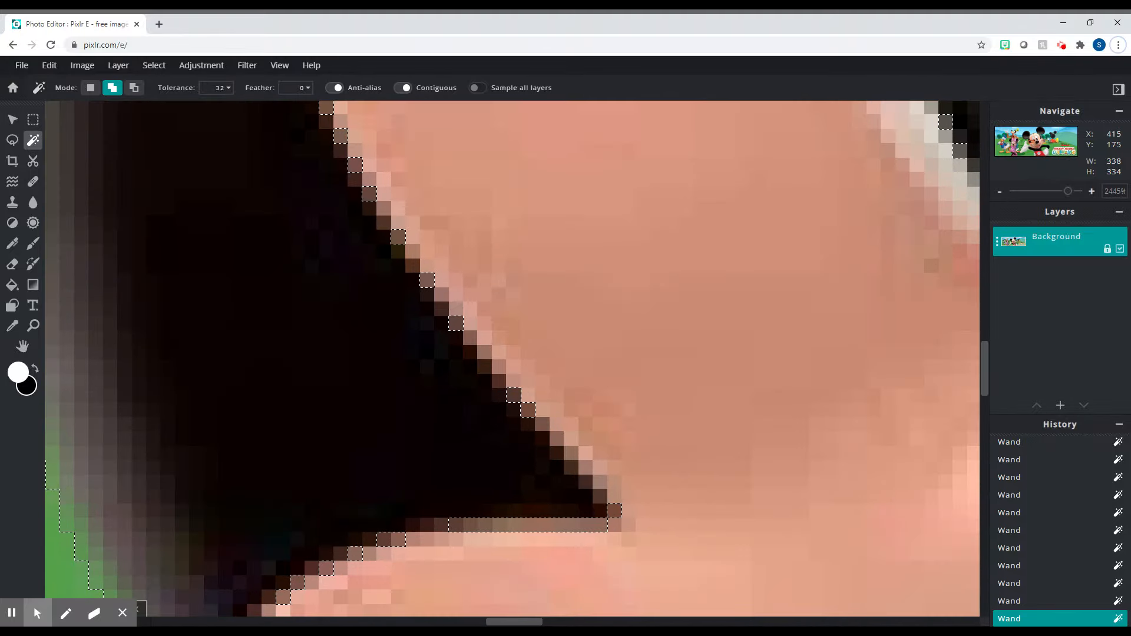
{"action": "left_click", "coordinate": [514, 395]}
{"action": "left_click", "coordinate": [476, 525]}
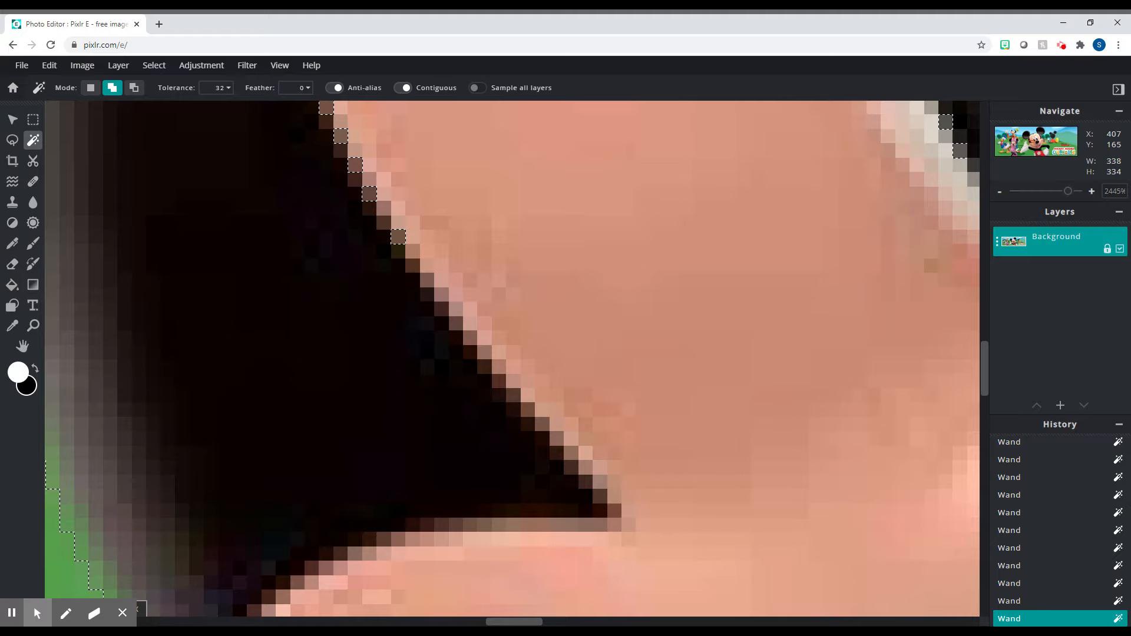
{"action": "scroll", "coordinate": [374, 329], "scroll_direction": "down", "scroll_amount": 10}
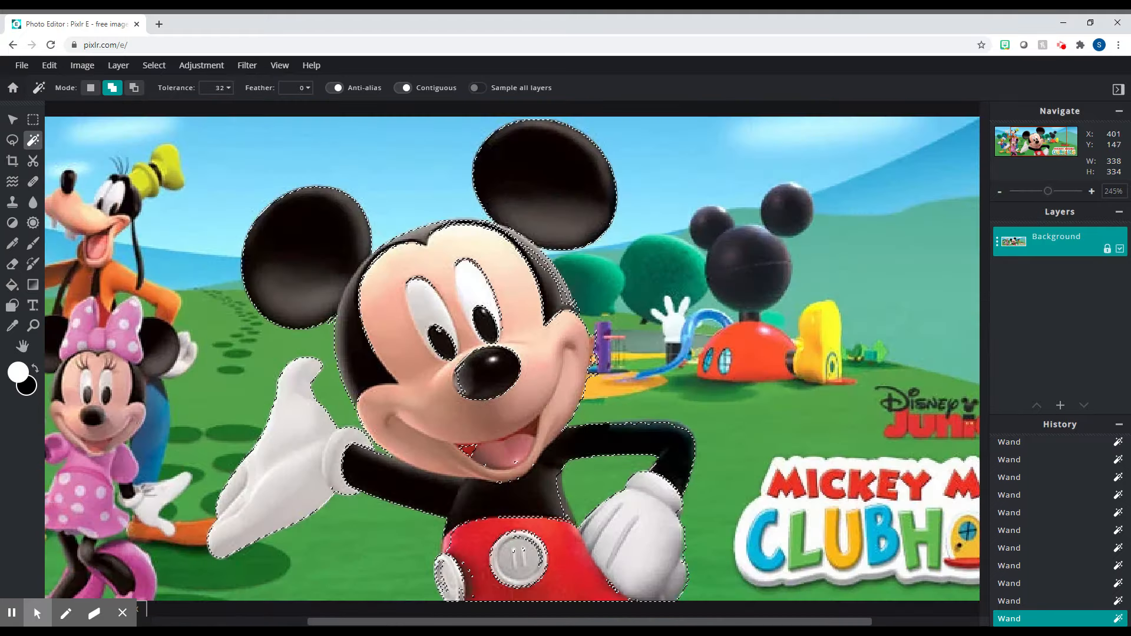
{"action": "left_click", "coordinate": [13, 141]}
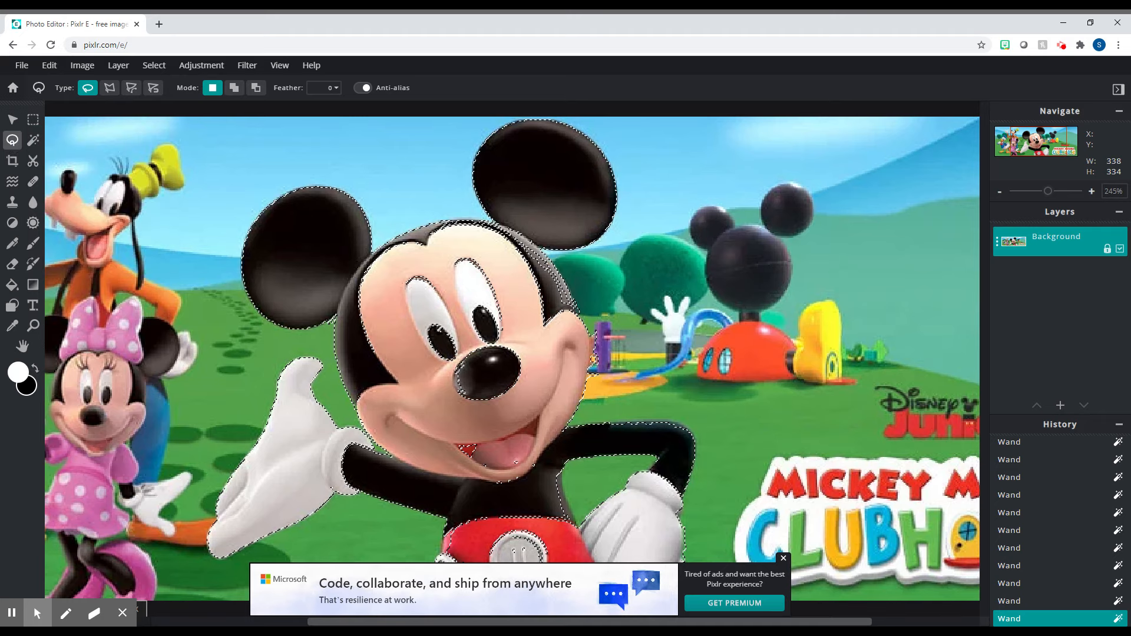
{"action": "scroll", "coordinate": [415, 476], "scroll_direction": "down", "scroll_amount": 3}
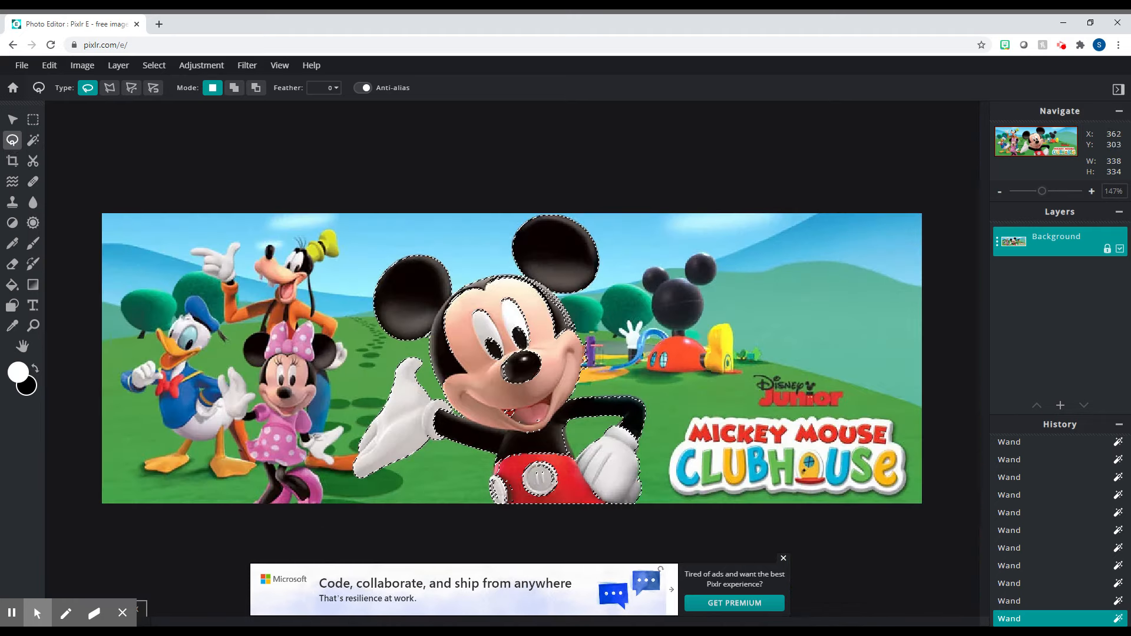
{"action": "scroll", "coordinate": [505, 359], "scroll_direction": "up", "scroll_amount": 3}
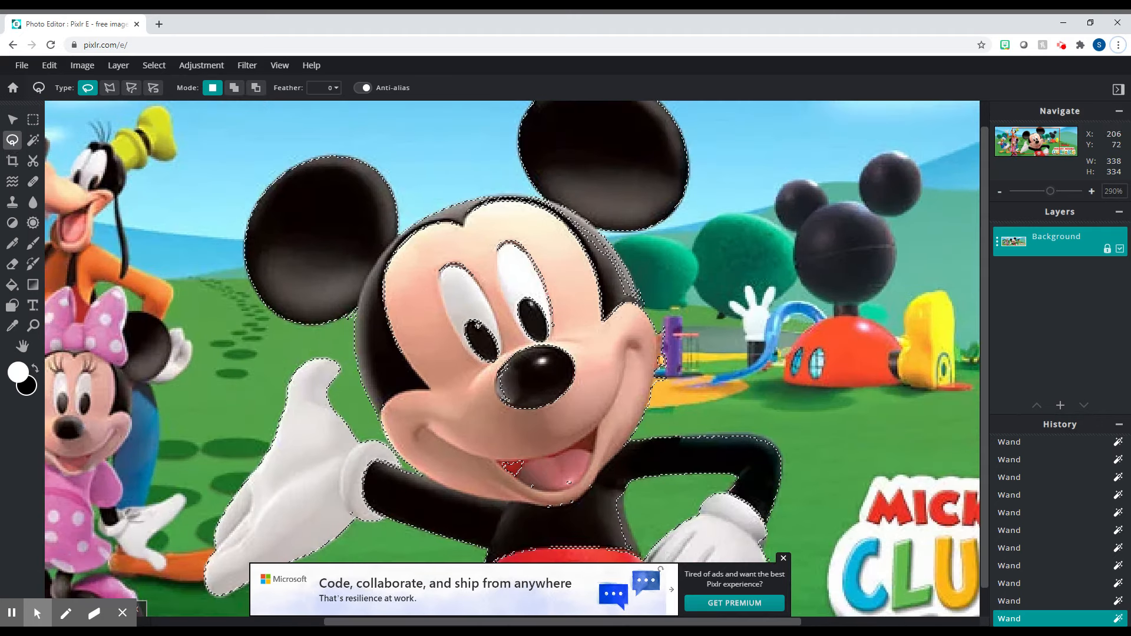
Step: Subtract the orange ground and purple playground areas beside Mickey's right cheek from the selection with the Wand
{"action": "left_click", "coordinate": [33, 140]}
{"action": "scroll", "coordinate": [552, 446], "scroll_direction": "down", "scroll_amount": 4}
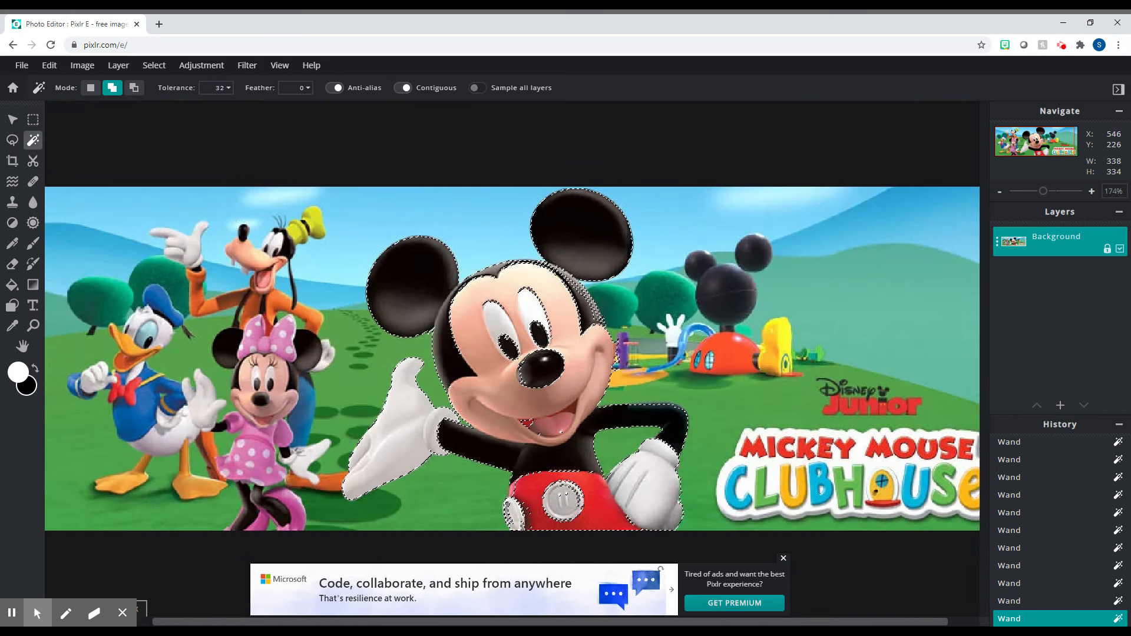
{"action": "scroll", "coordinate": [672, 391], "scroll_direction": "up", "scroll_amount": 7}
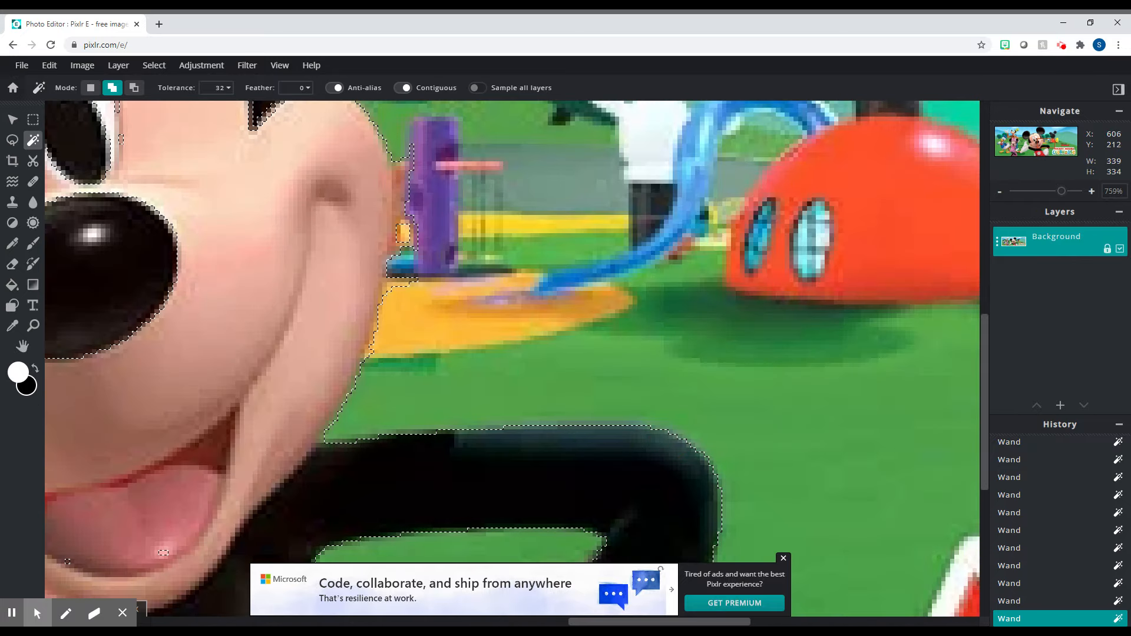
{"action": "scroll", "coordinate": [163, 553], "scroll_direction": "down", "scroll_amount": 7}
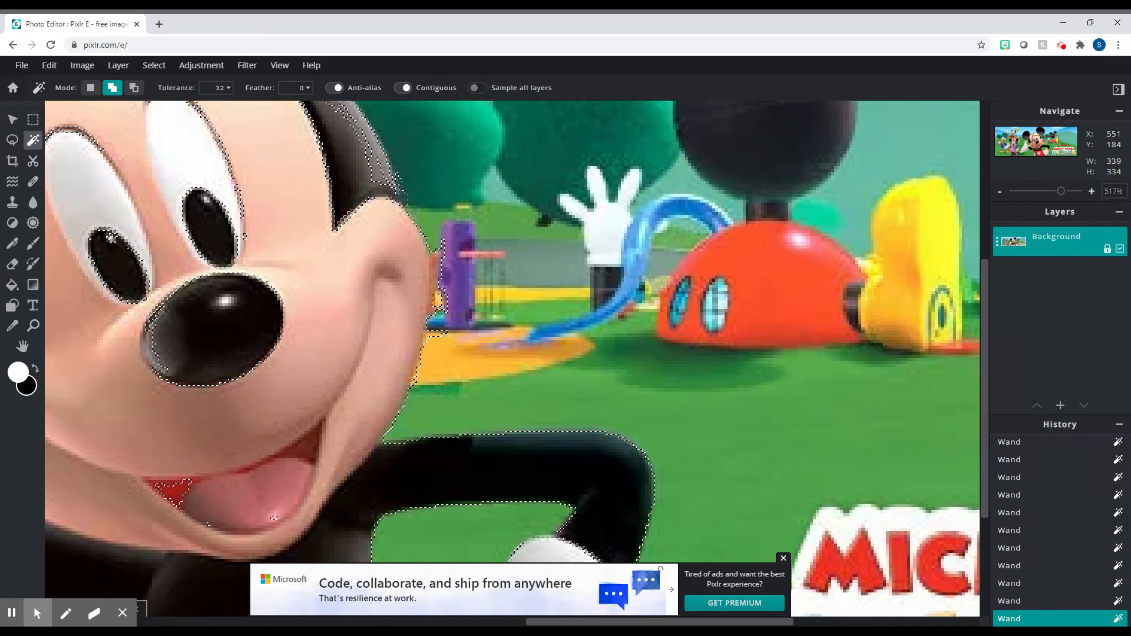
{"action": "scroll", "coordinate": [233, 564], "scroll_direction": "up", "scroll_amount": 6}
{"action": "scroll", "coordinate": [429, 342], "scroll_direction": "up", "scroll_amount": 2}
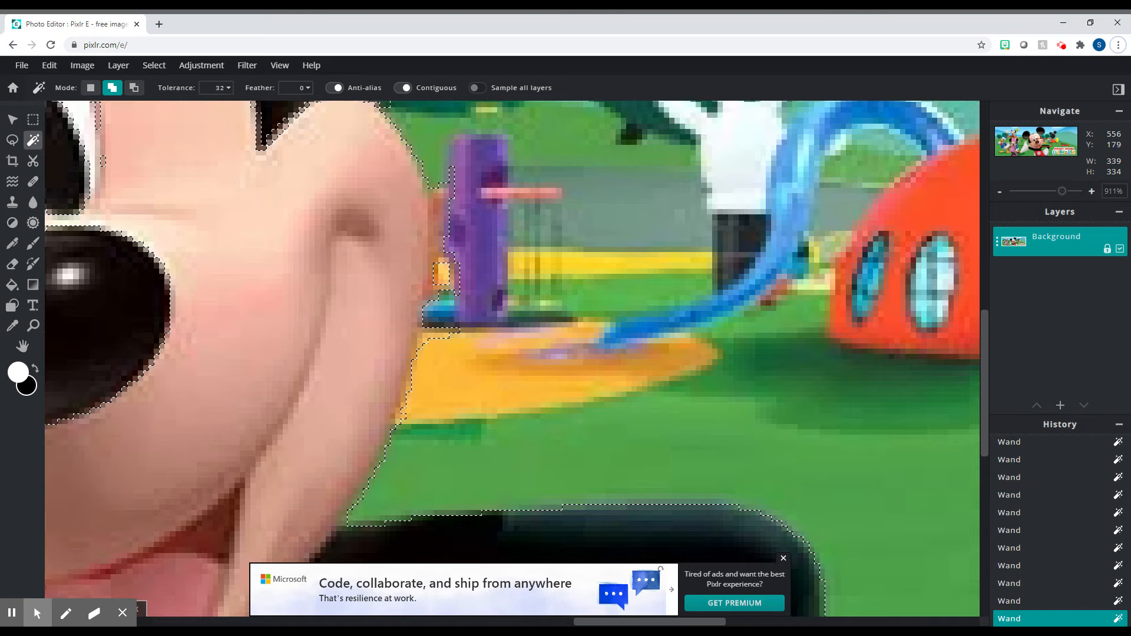
{"action": "left_click", "coordinate": [134, 87]}
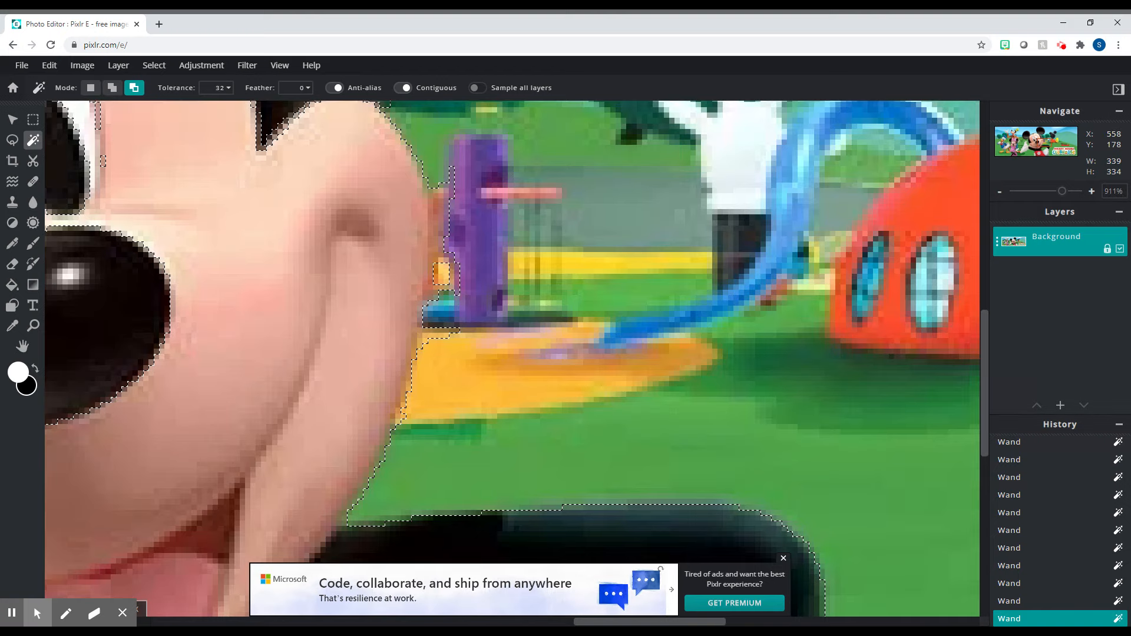
{"action": "left_click", "coordinate": [435, 340]}
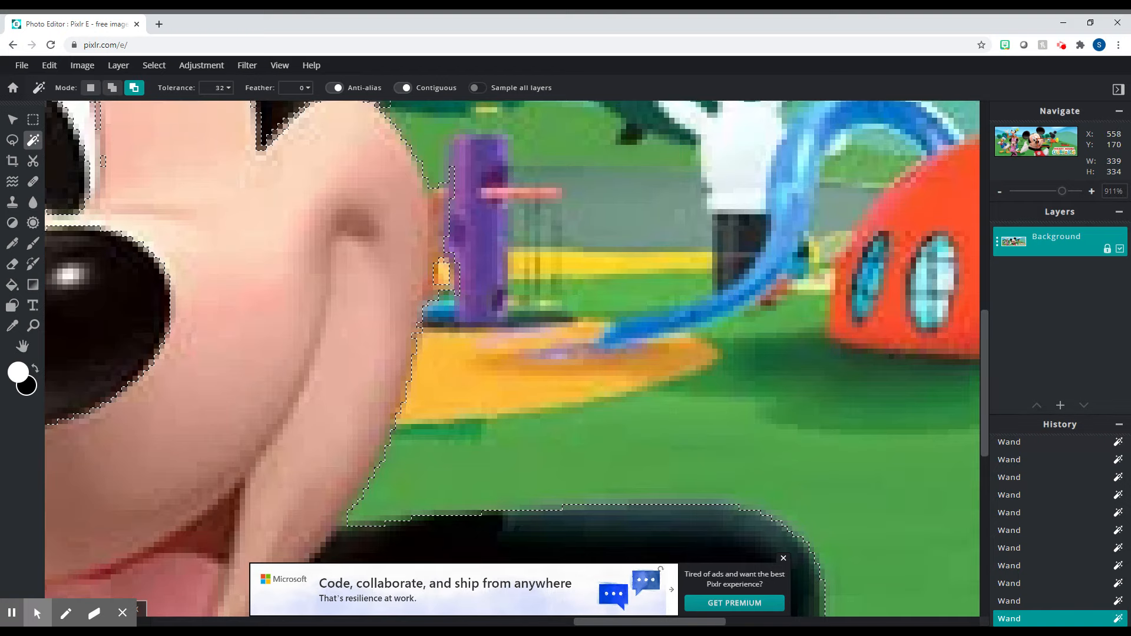
{"action": "left_click", "coordinate": [450, 269]}
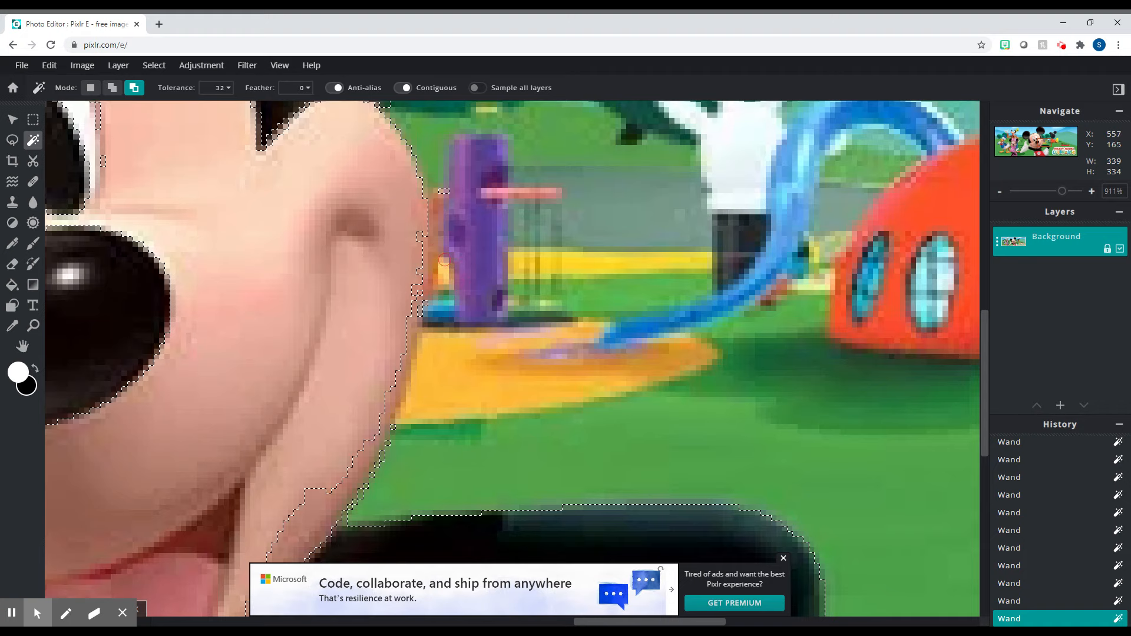
Step: Switch the Wand back to adding and include the leftover gray-black strip on the right side of Mickey's head
{"action": "scroll", "coordinate": [443, 283], "scroll_direction": "down", "scroll_amount": 7}
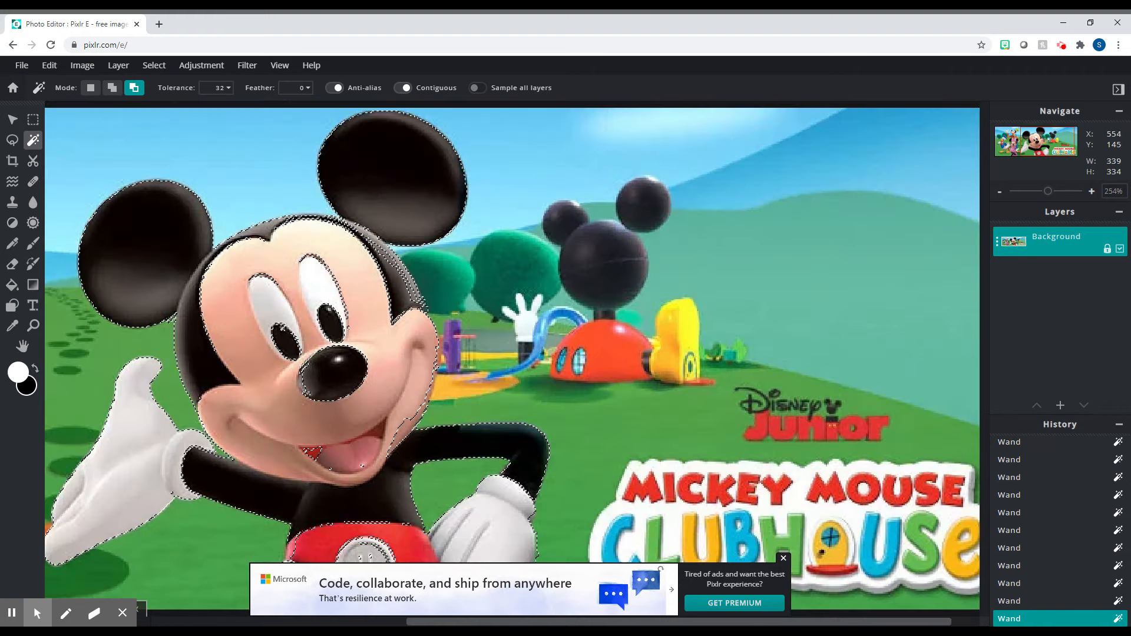
{"action": "scroll", "coordinate": [425, 286], "scroll_direction": "up", "scroll_amount": 4}
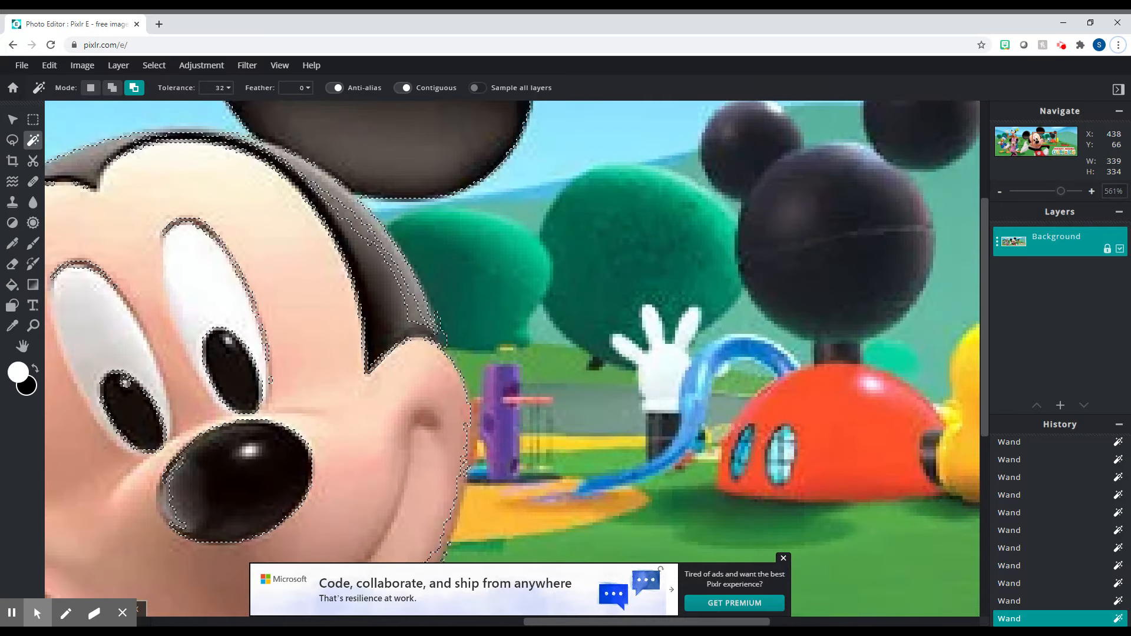
{"action": "left_click", "coordinate": [112, 87]}
{"action": "left_click", "coordinate": [313, 165]}
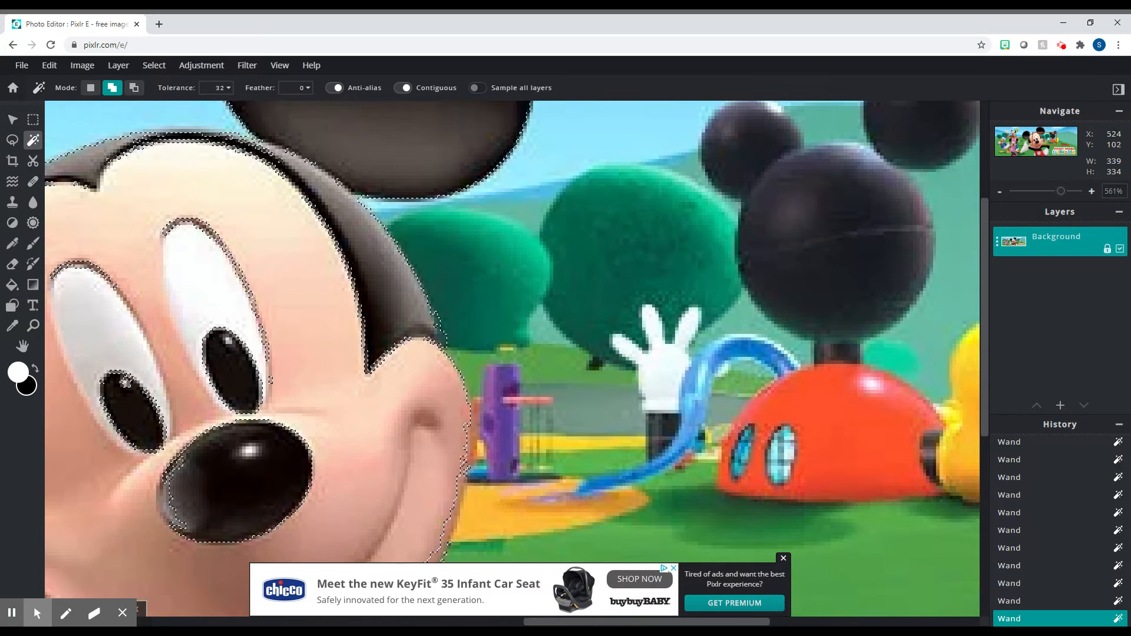
{"action": "key", "text": "ctrl+0"}
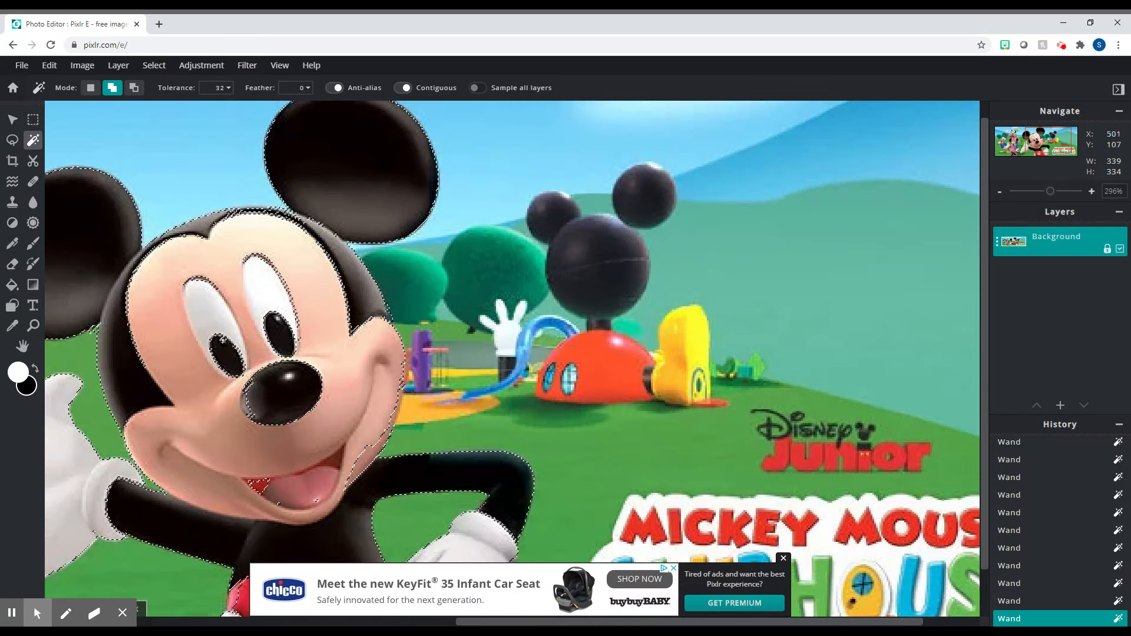
Step: Add Mickey's eyes and nose to the selection by enclosing the middle of his face with the polygonal Lasso in add mode
{"action": "left_click", "coordinate": [12, 139]}
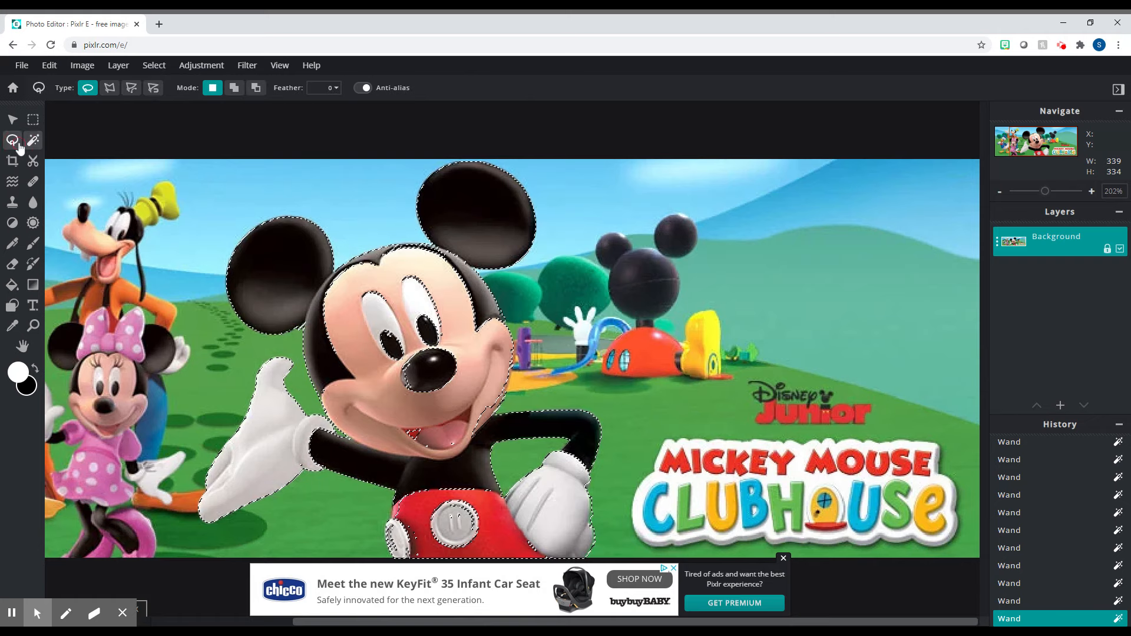
{"action": "left_click", "coordinate": [109, 87]}
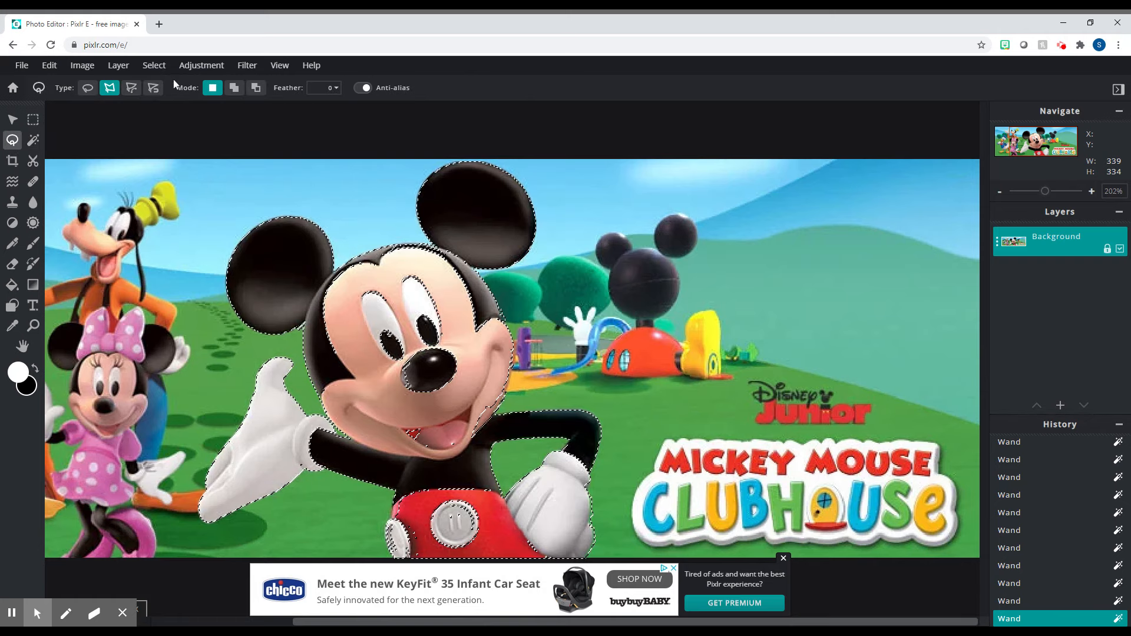
{"action": "left_click", "coordinate": [234, 88]}
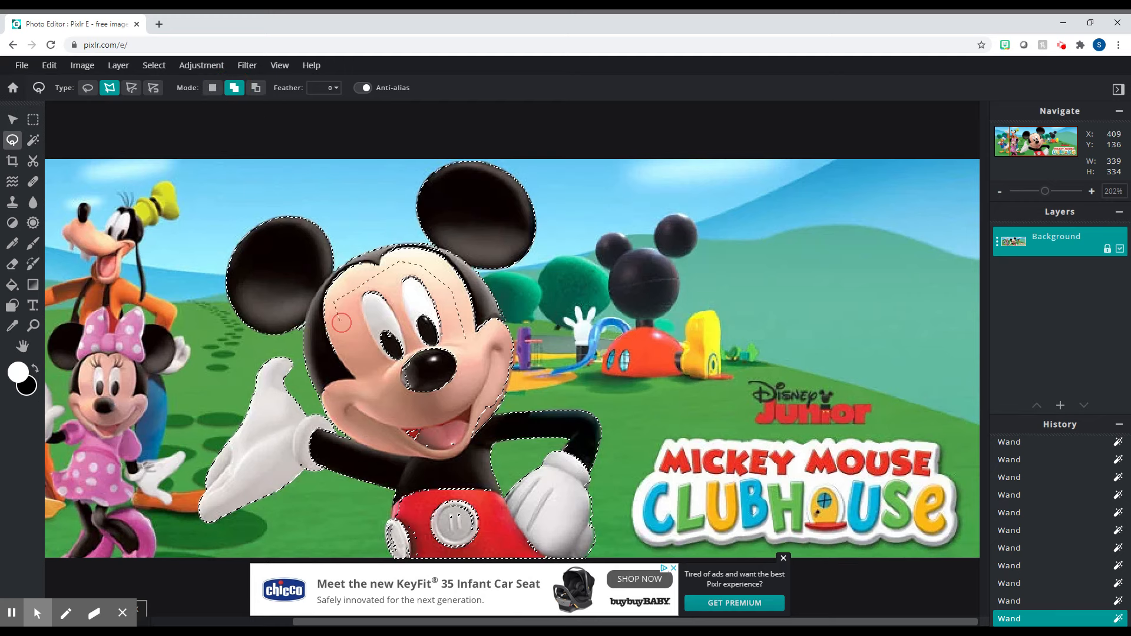
{"action": "left_click", "coordinate": [354, 363]}
{"action": "left_click", "coordinate": [385, 398]}
{"action": "left_click", "coordinate": [408, 409]}
{"action": "left_click", "coordinate": [438, 409]}
{"action": "left_click", "coordinate": [459, 401]}
{"action": "left_click", "coordinate": [476, 381]}
{"action": "left_click", "coordinate": [470, 343]}
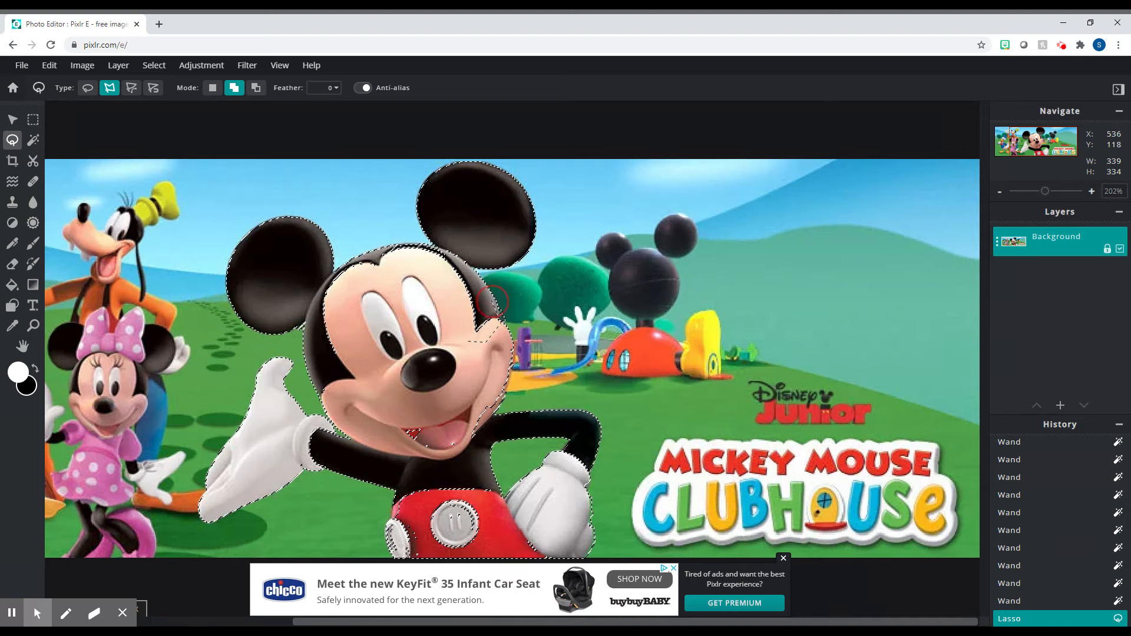
Step: Add the remaining gaps along Mickey's forehead and right hairline to the selection with the polygonal Lasso
{"action": "left_click", "coordinate": [431, 279]}
{"action": "left_click", "coordinate": [448, 312]}
{"action": "left_click", "coordinate": [474, 343]}
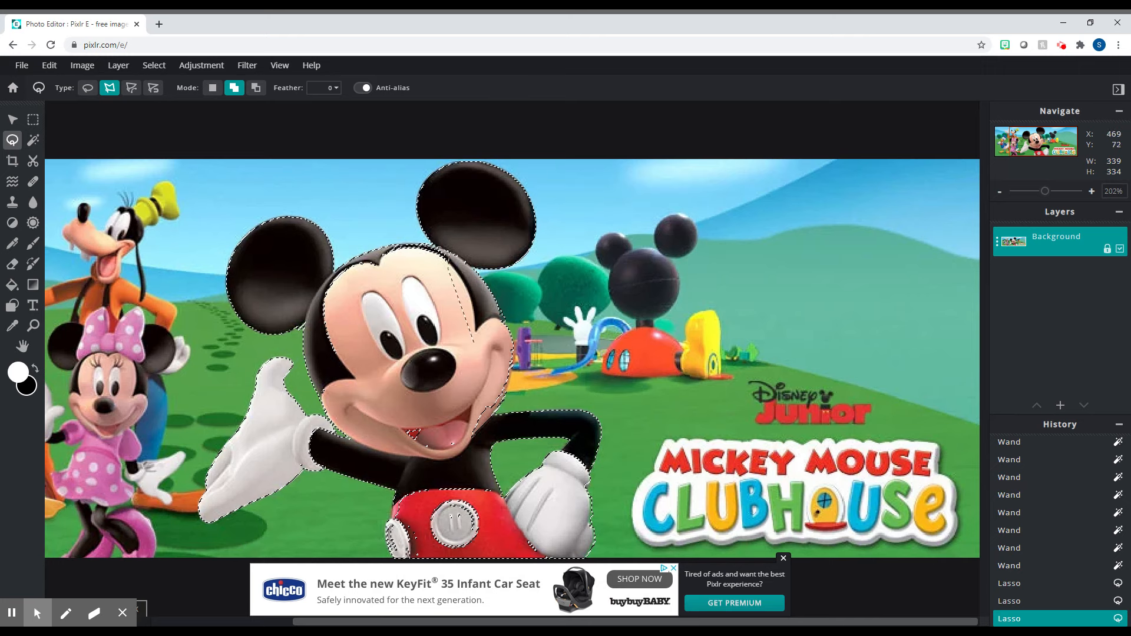
{"action": "left_click", "coordinate": [397, 248]}
{"action": "left_click", "coordinate": [388, 254]}
{"action": "left_click", "coordinate": [420, 290]}
{"action": "double_click", "coordinate": [460, 385]}
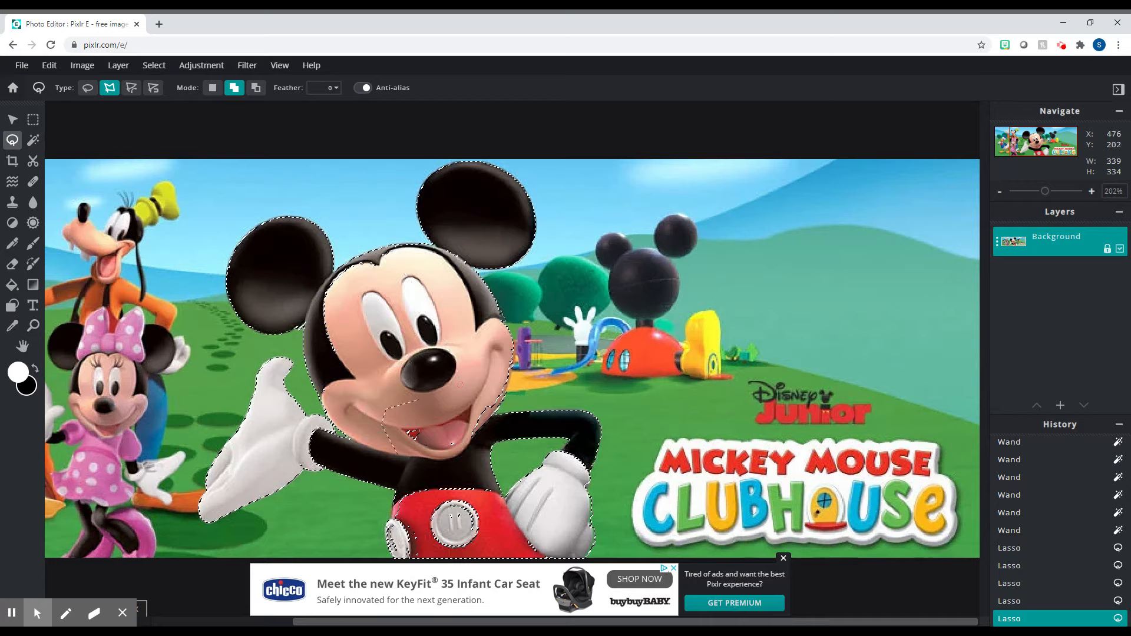
Step: Add the unselected spots in Mickey's mouth, tongue and chin to the selection with the polygonal Lasso
{"action": "double_click", "coordinate": [452, 444]}
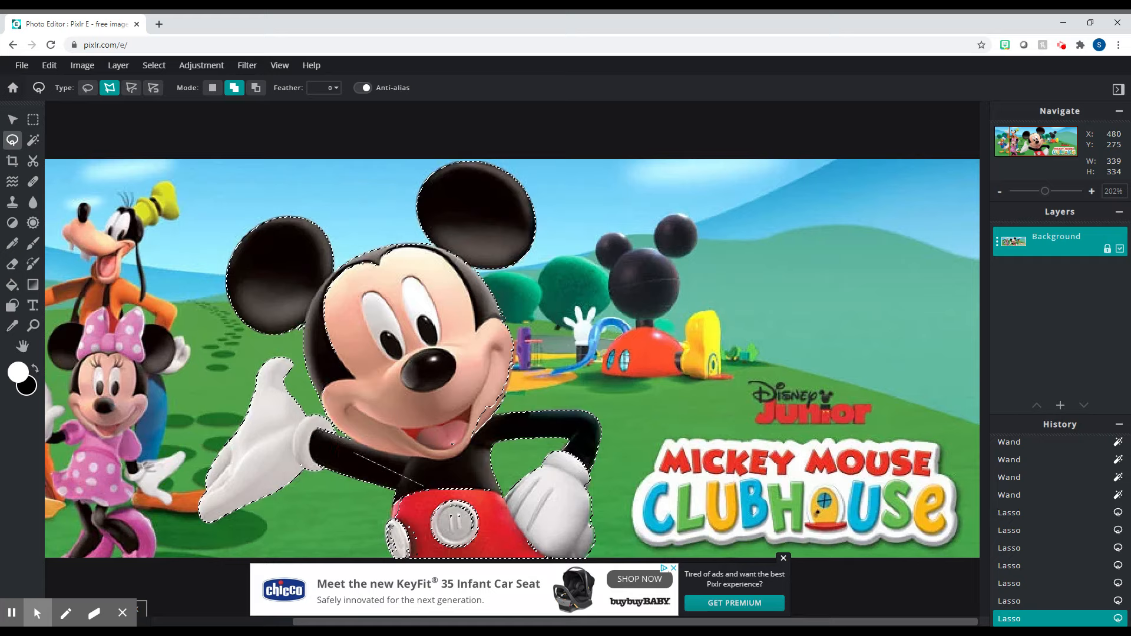
{"action": "double_click", "coordinate": [427, 431]}
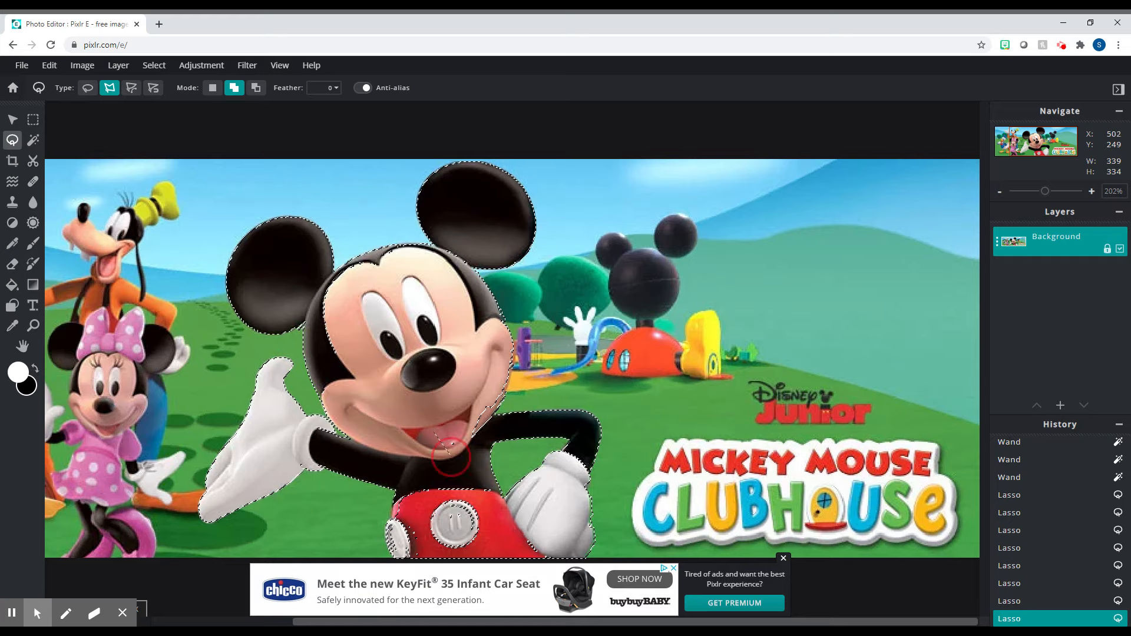
{"action": "double_click", "coordinate": [452, 439]}
{"action": "double_click", "coordinate": [430, 466]}
{"action": "left_click", "coordinate": [436, 428]}
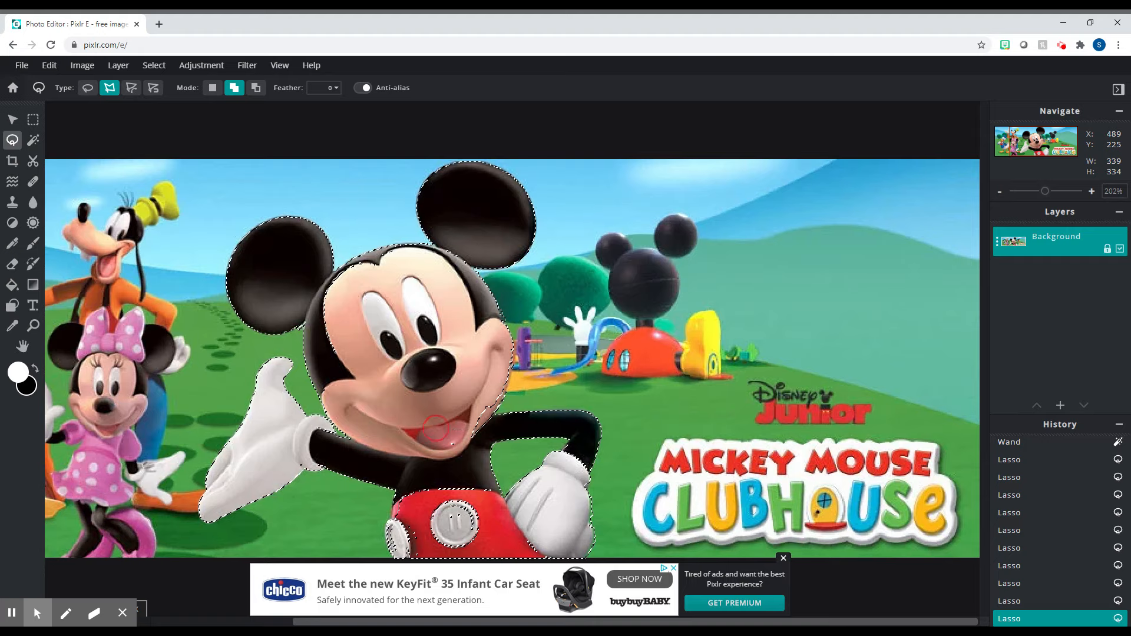
{"action": "double_click", "coordinate": [454, 454]}
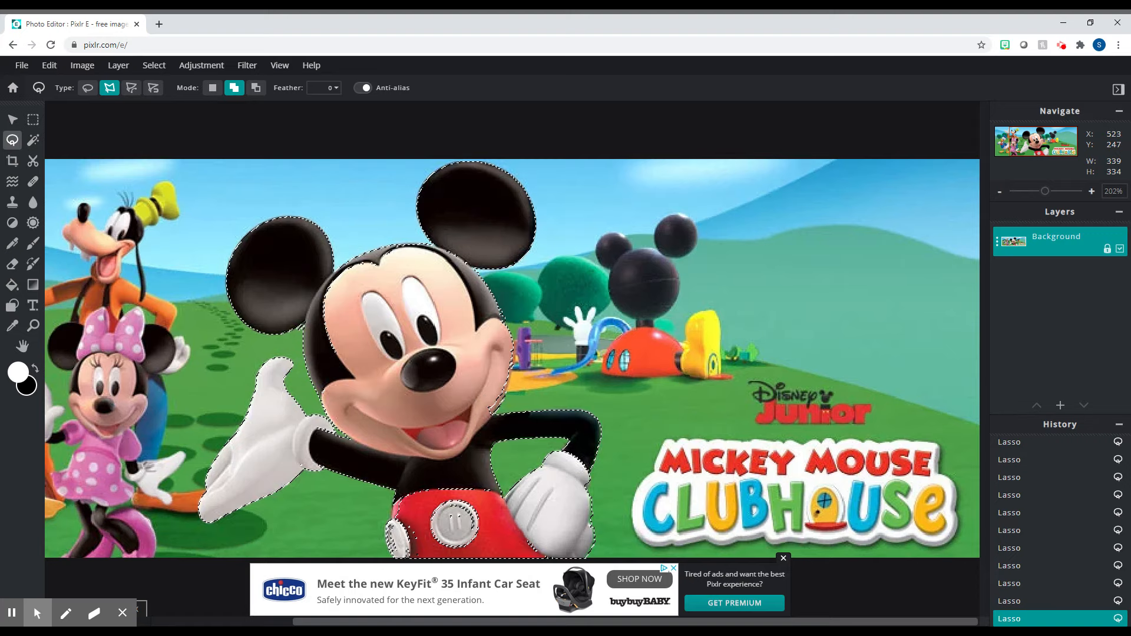
Step: Add the center button and the shorts area beside the right glove to the selection with the polygonal Lasso
{"action": "scroll", "coordinate": [577, 495], "scroll_direction": "down", "scroll_amount": 2}
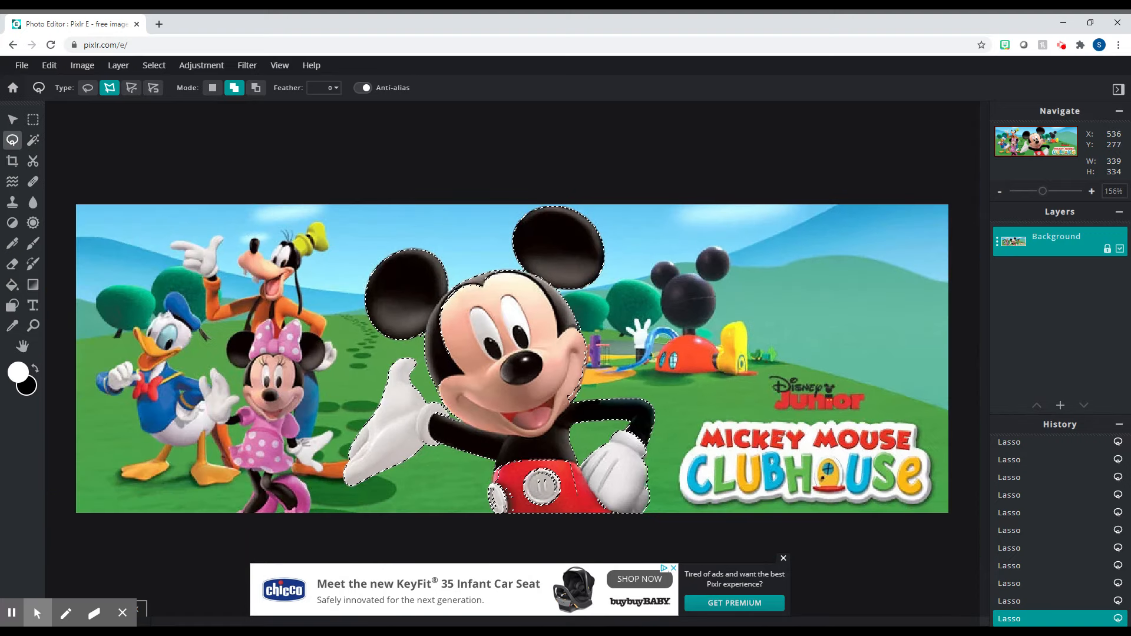
{"action": "left_click", "coordinate": [570, 445]}
{"action": "double_click", "coordinate": [573, 508]}
{"action": "left_click", "coordinate": [618, 510]}
{"action": "left_click", "coordinate": [619, 494]}
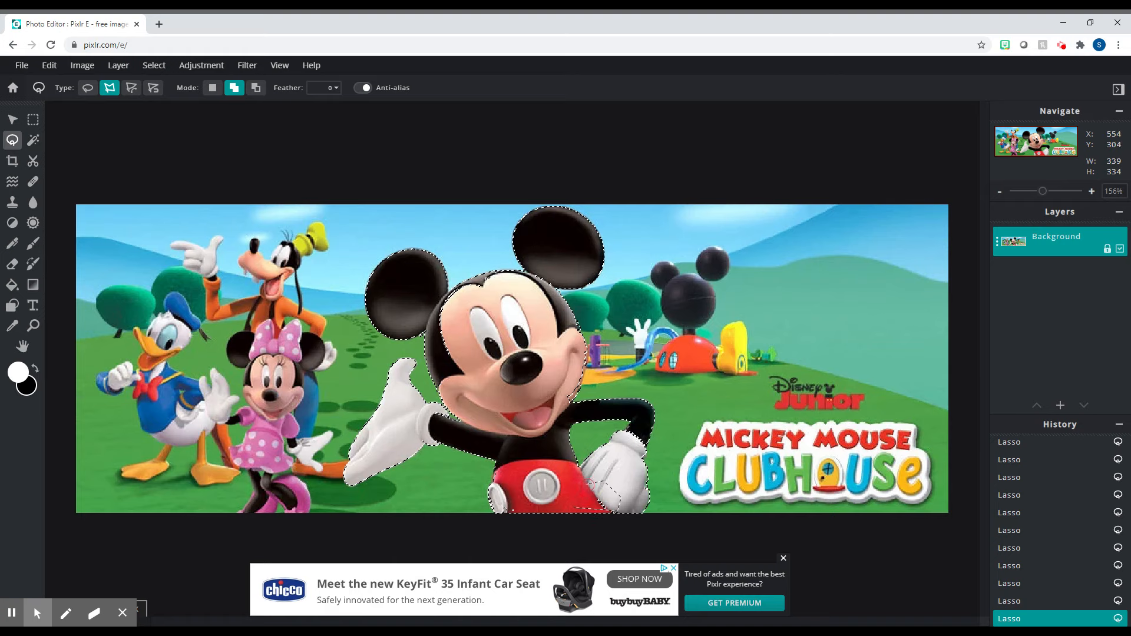
Step: Try to add the gap in the button at the left edge of Mickey's shorts to the lasso selection
{"action": "scroll", "coordinate": [571, 502], "scroll_direction": "up", "scroll_amount": 3}
{"action": "scroll", "coordinate": [570, 502], "scroll_direction": "down", "scroll_amount": 4}
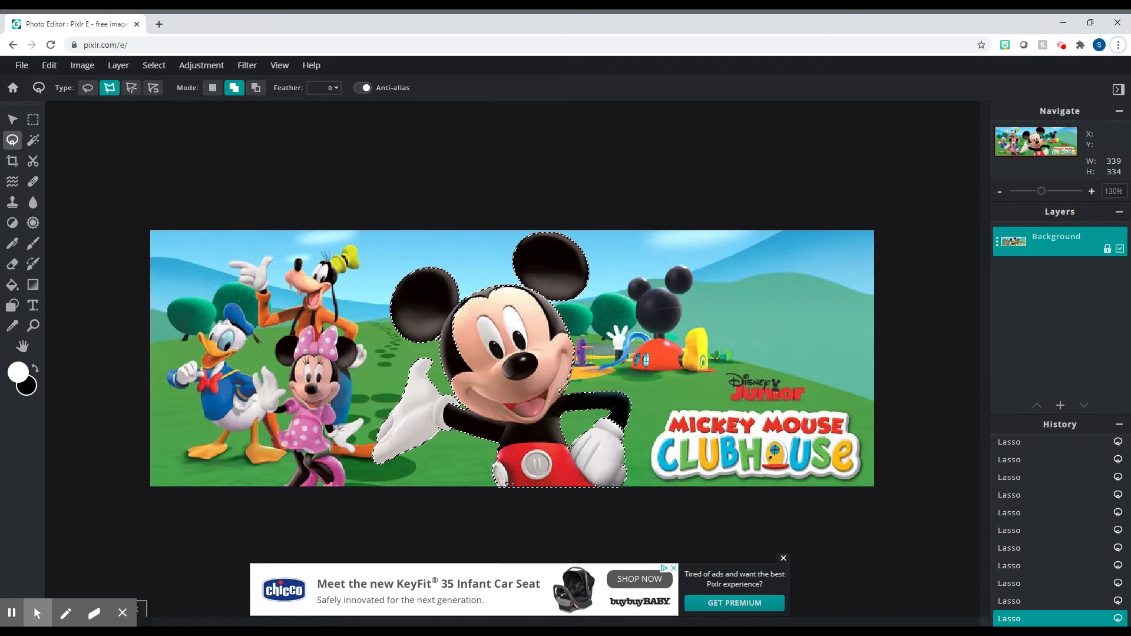
{"action": "scroll", "coordinate": [570, 502], "scroll_direction": "up", "scroll_amount": 3}
{"action": "scroll", "coordinate": [493, 416], "scroll_direction": "up", "scroll_amount": 4}
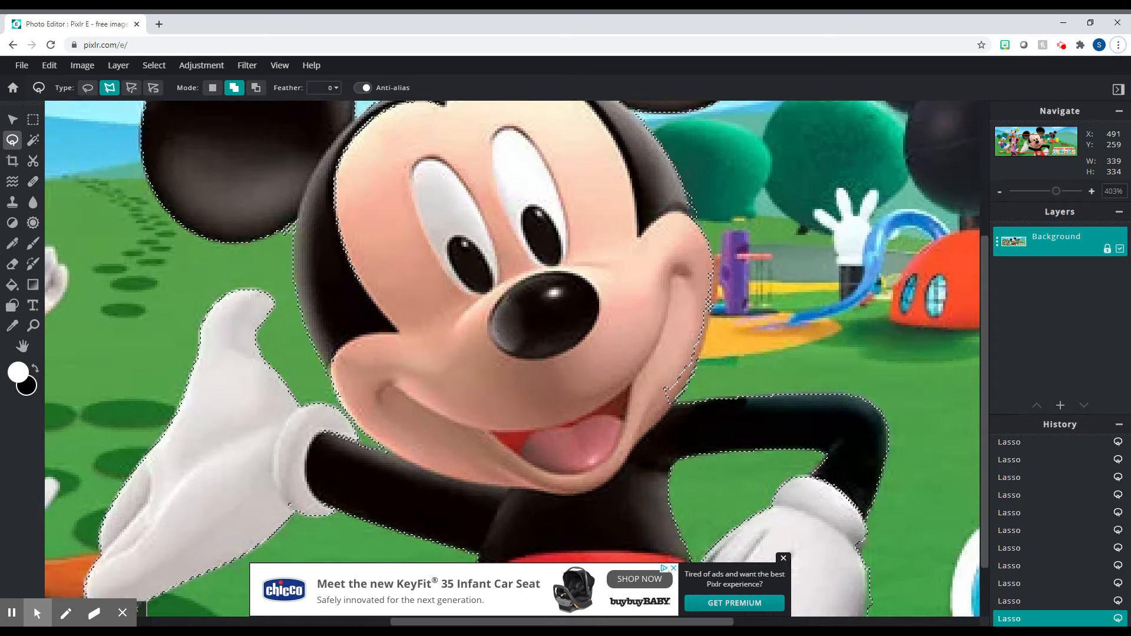
{"action": "left_click_drag", "start_coordinate": [987, 442], "coordinate": [991, 524]}
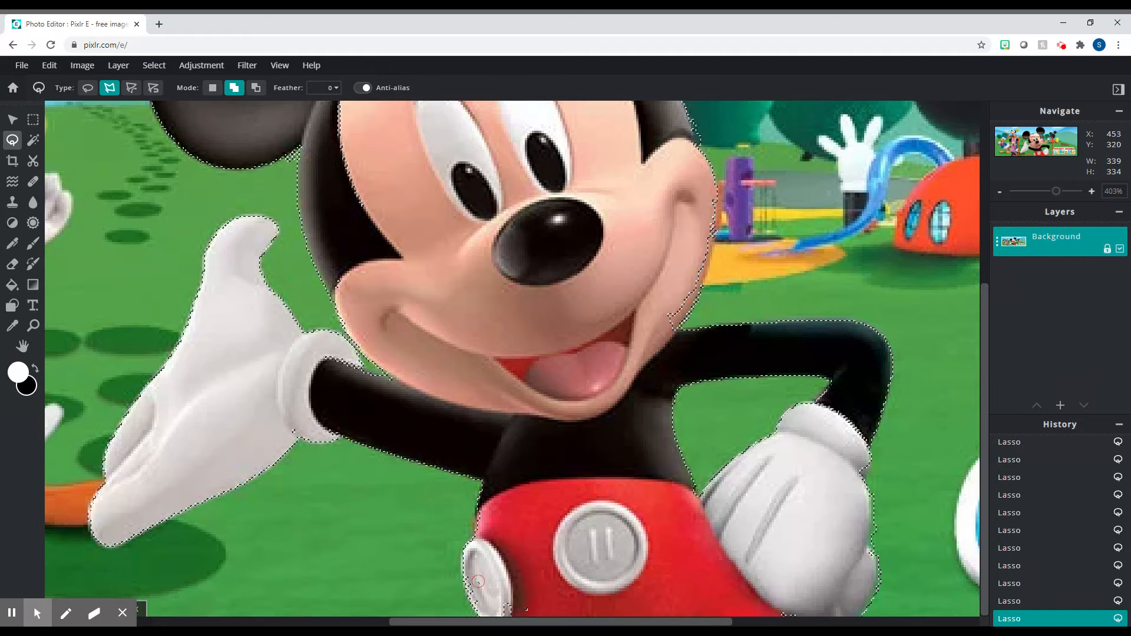
{"action": "left_click", "coordinate": [471, 574]}
{"action": "left_click", "coordinate": [484, 588]}
{"action": "scroll", "coordinate": [619, 435], "scroll_direction": "up", "scroll_amount": 2}
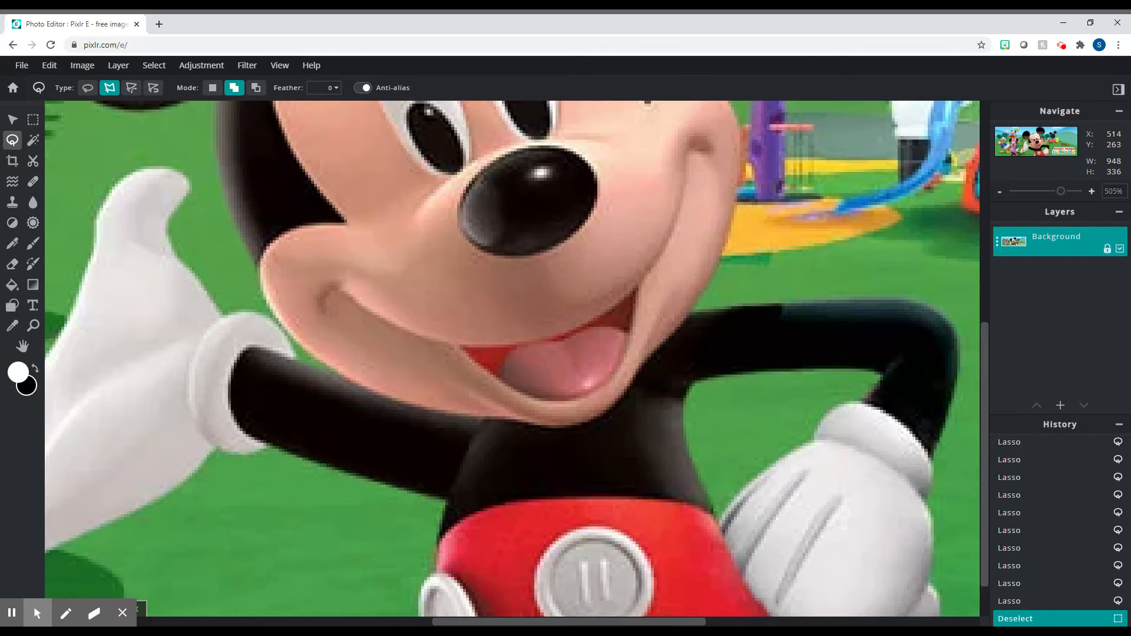
Step: Undo the deselection to bring back the selection around the whole Mickey figure
{"action": "scroll", "coordinate": [615, 444], "scroll_direction": "down", "scroll_amount": 4}
{"action": "scroll", "coordinate": [612, 442], "scroll_direction": "down", "scroll_amount": 3}
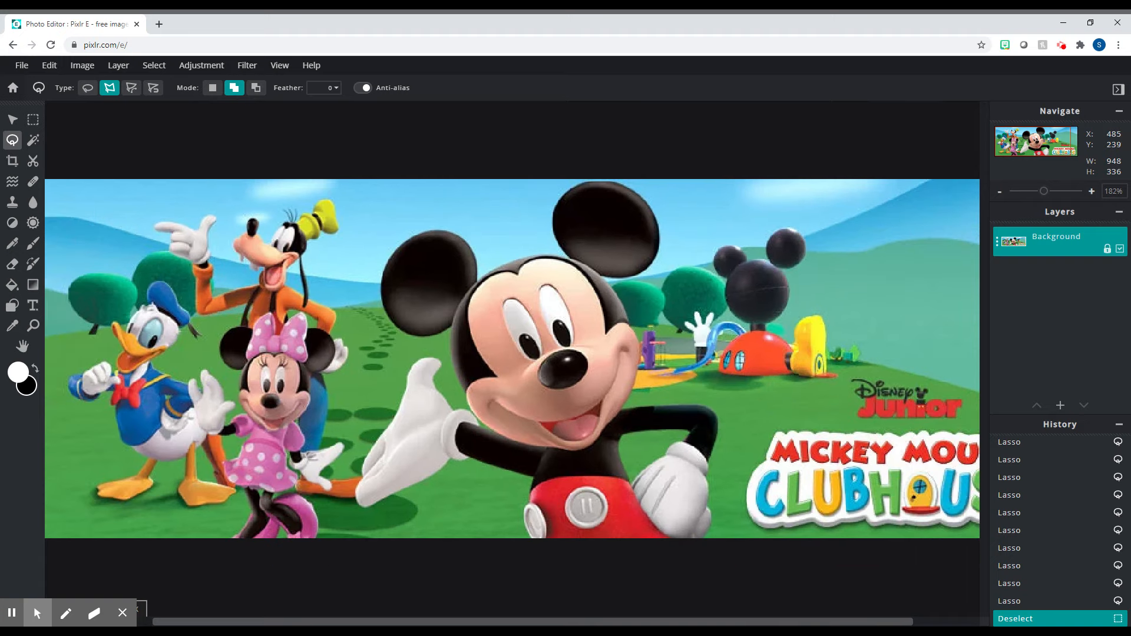
{"action": "key", "text": "ctrl+z"}
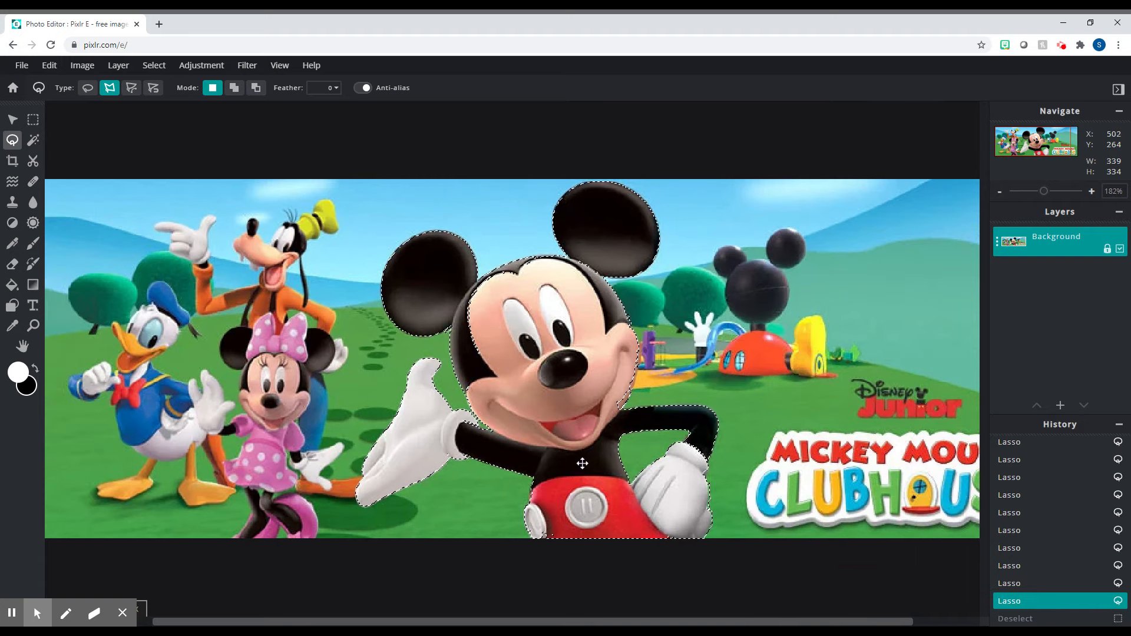
Step: Add the spots by the shorts' center button and the left glove's cuff to the selection with the polygonal Lasso
{"action": "scroll", "coordinate": [556, 535], "scroll_direction": "up", "scroll_amount": 1}
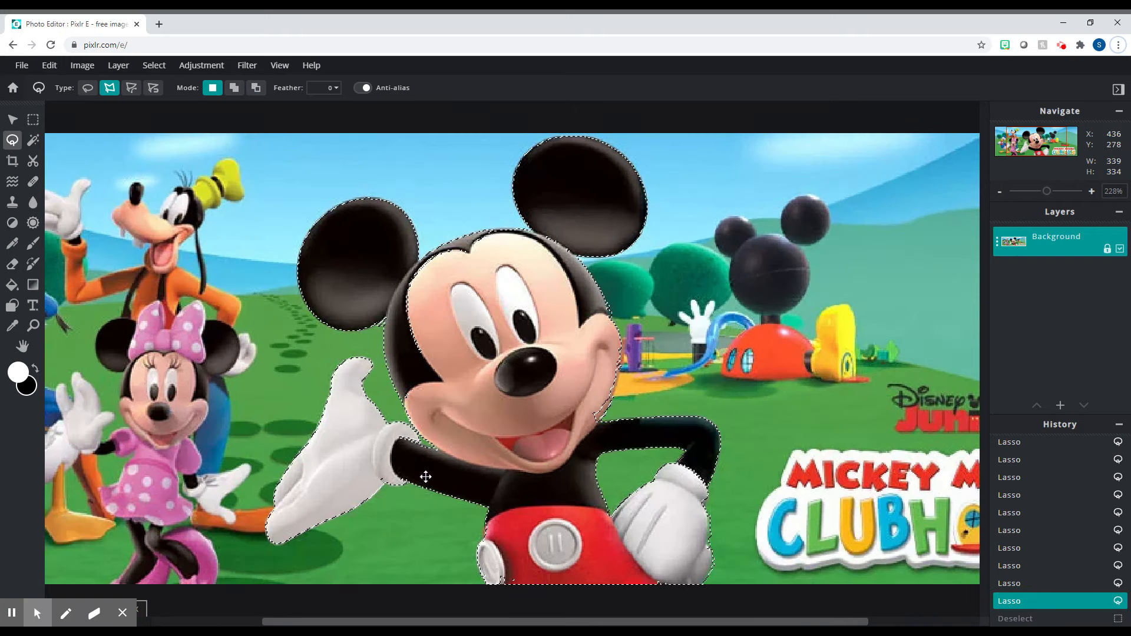
{"action": "left_click", "coordinate": [234, 88]}
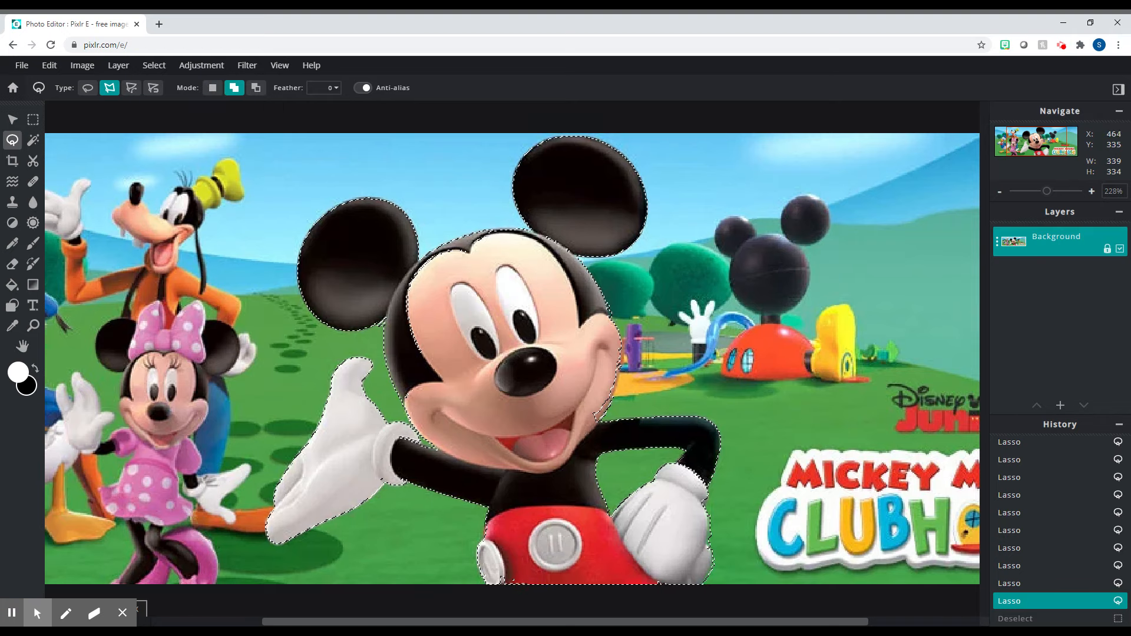
{"action": "left_click", "coordinate": [539, 557]}
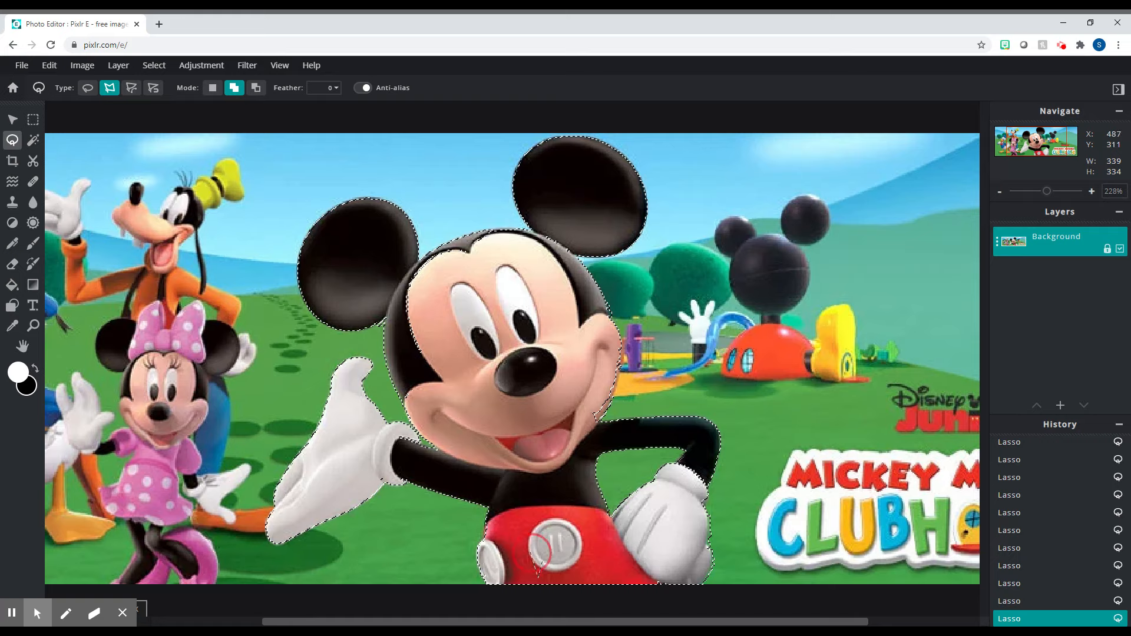
{"action": "left_click", "coordinate": [392, 482]}
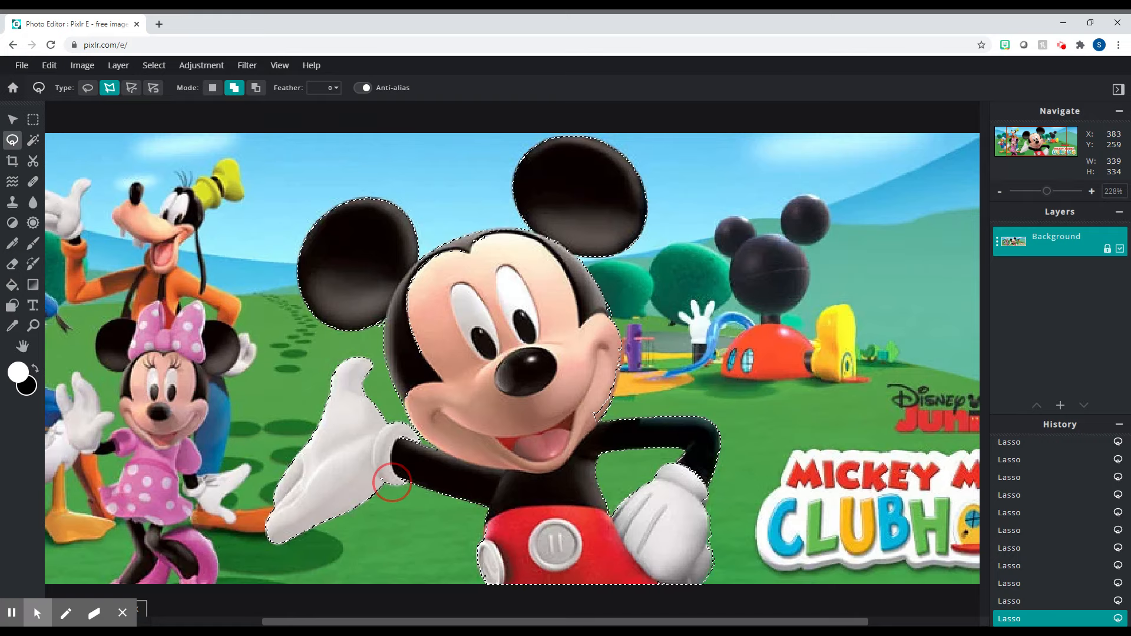
{"action": "left_click", "coordinate": [386, 462]}
{"action": "left_click", "coordinate": [381, 450]}
{"action": "key", "text": "ctrl+d"}
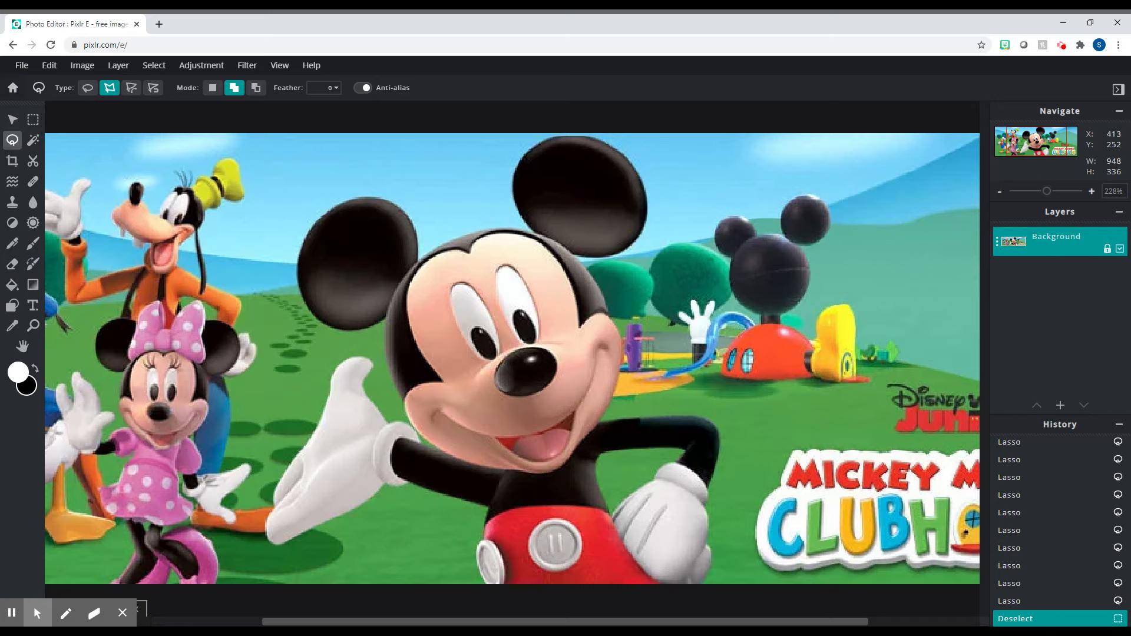
{"action": "key", "text": "ctrl+z"}
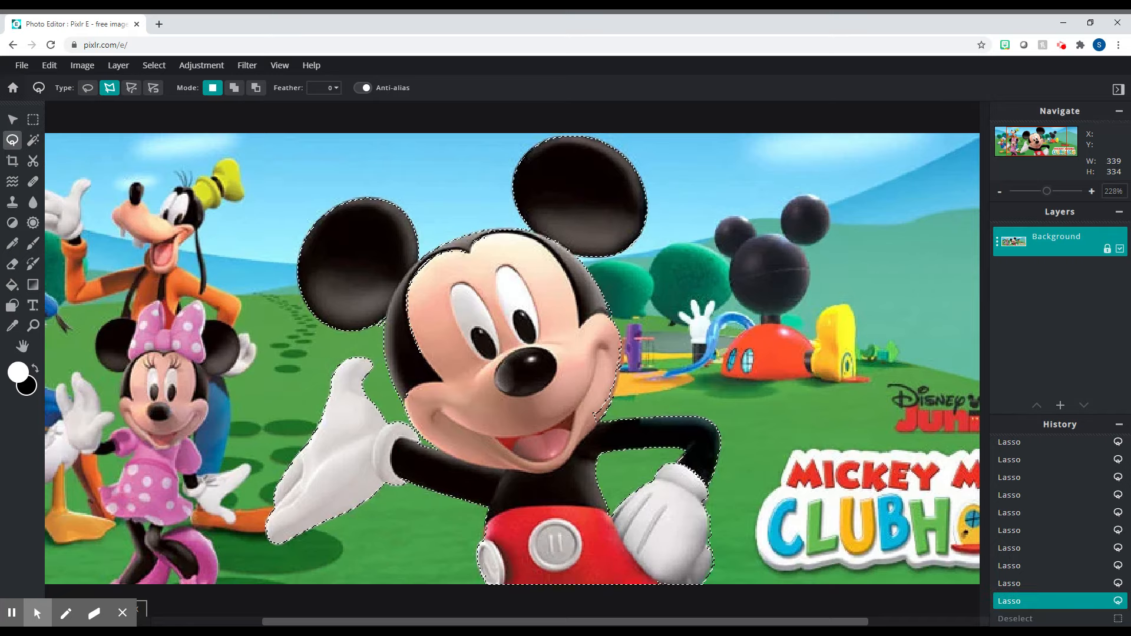
Step: Add the gaps along Mickey's left hairline and lower right cheek to the selection with the polygonal Lasso
{"action": "scroll", "coordinate": [406, 353], "scroll_direction": "up", "scroll_amount": 5}
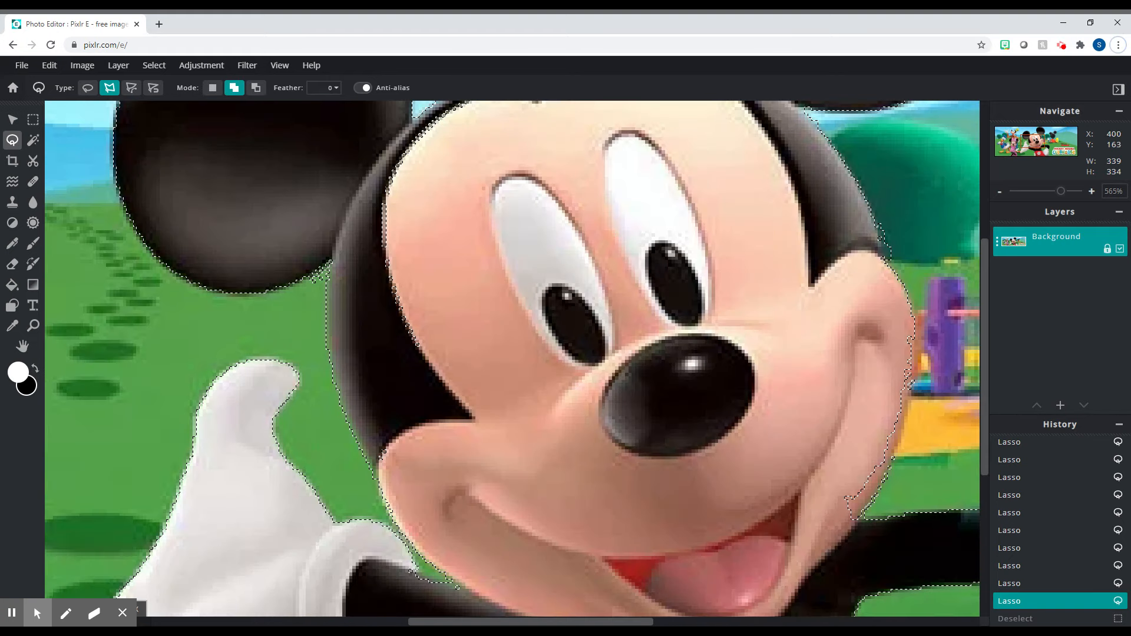
{"action": "scroll", "coordinate": [542, 176], "scroll_direction": "down", "scroll_amount": 3}
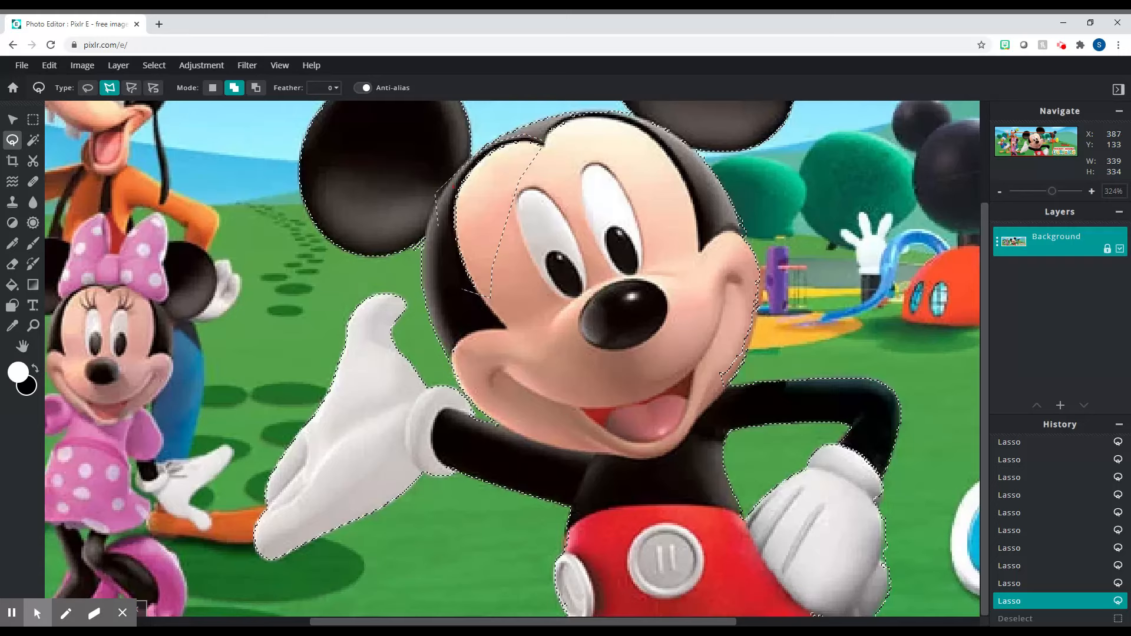
{"action": "left_click", "coordinate": [454, 259]}
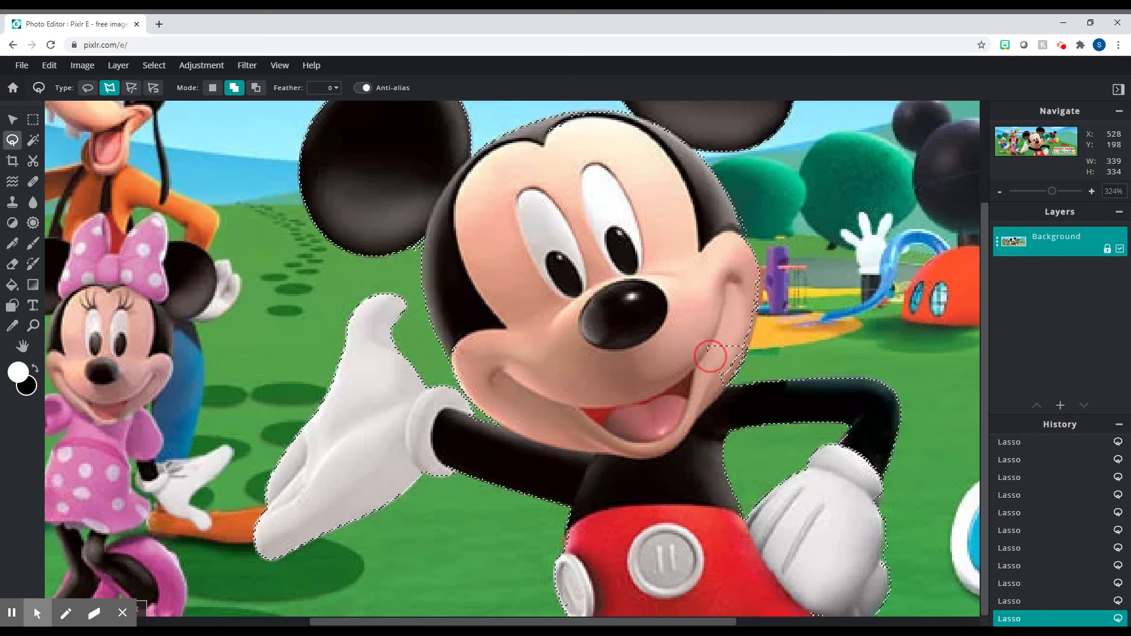
Step: Add the outer edge of Mickey's right cheek to the selection with the magic Wand
{"action": "left_click", "coordinate": [33, 140]}
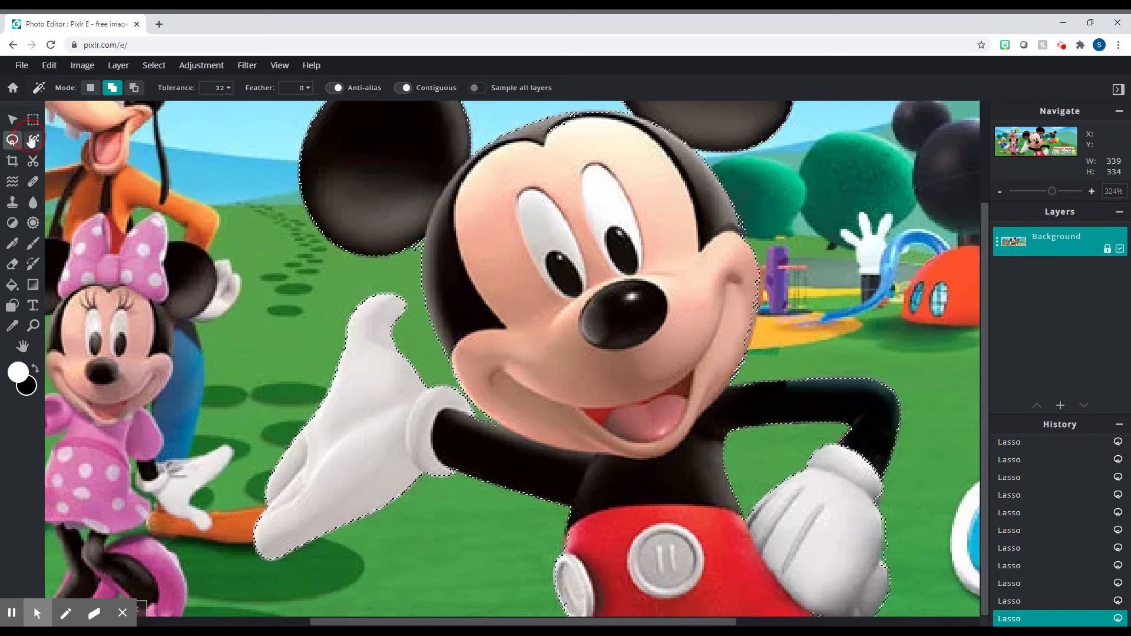
{"action": "left_click", "coordinate": [755, 319]}
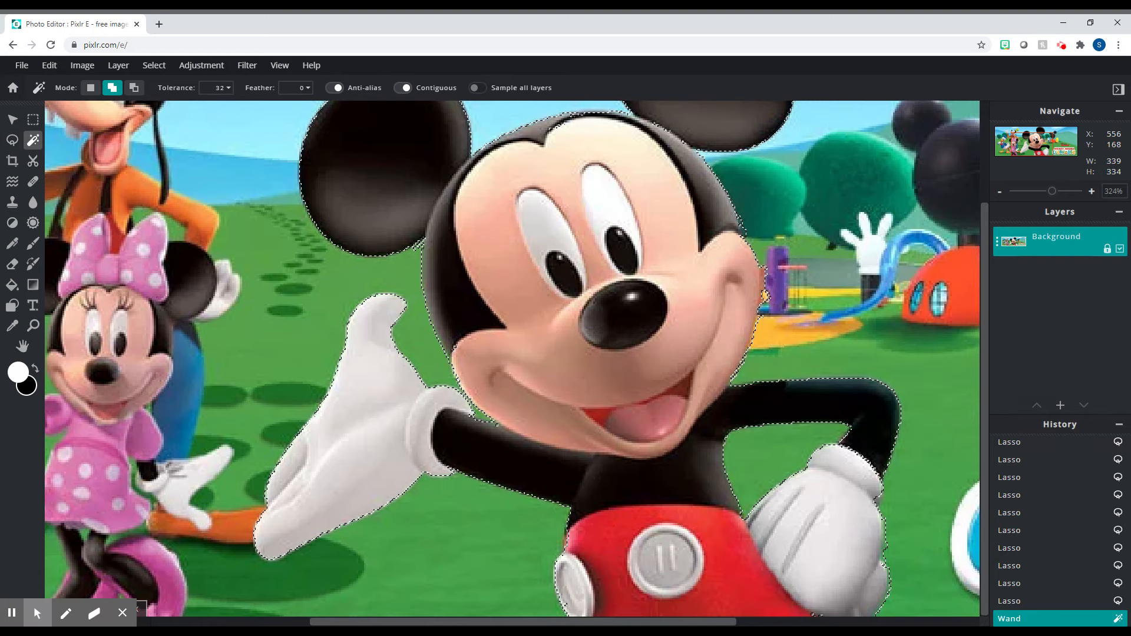
{"action": "scroll", "coordinate": [769, 272], "scroll_direction": "up", "scroll_amount": 3}
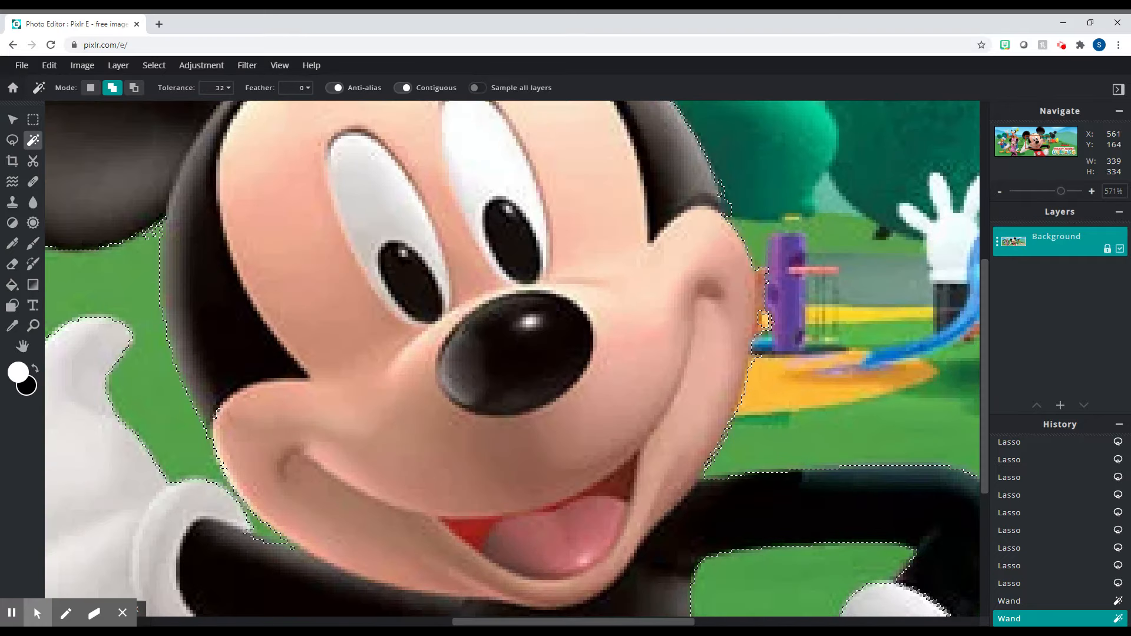
Step: Subtract the playground background beside Mickey's right cheek from the selection with the polygonal Lasso
{"action": "scroll", "coordinate": [766, 273], "scroll_direction": "up", "scroll_amount": 1}
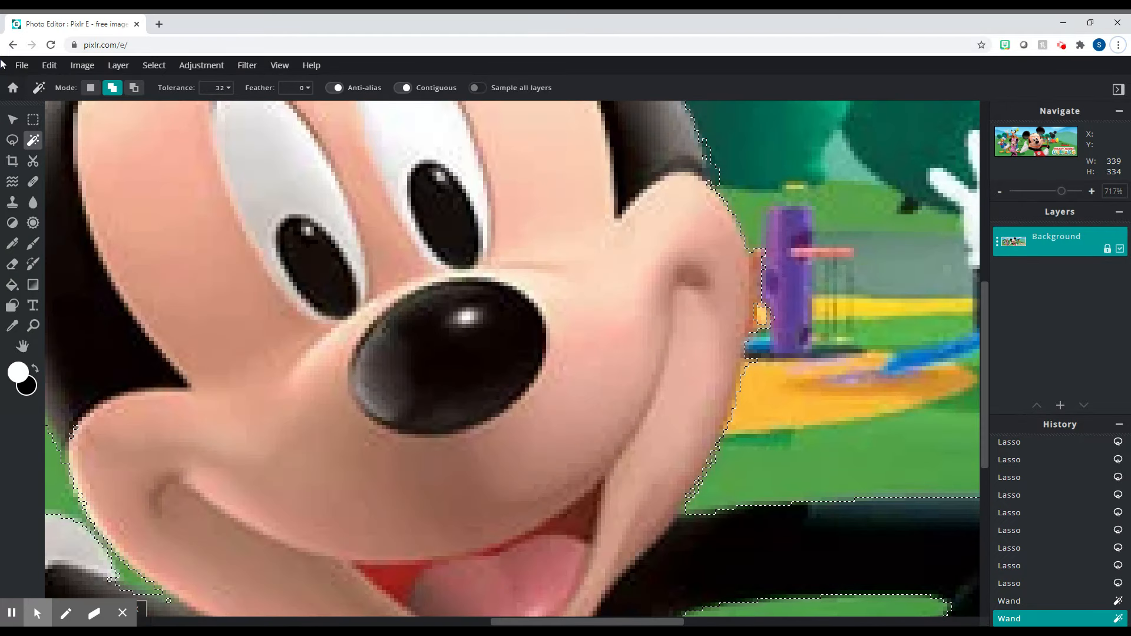
{"action": "left_click", "coordinate": [12, 140]}
{"action": "left_click", "coordinate": [110, 88]}
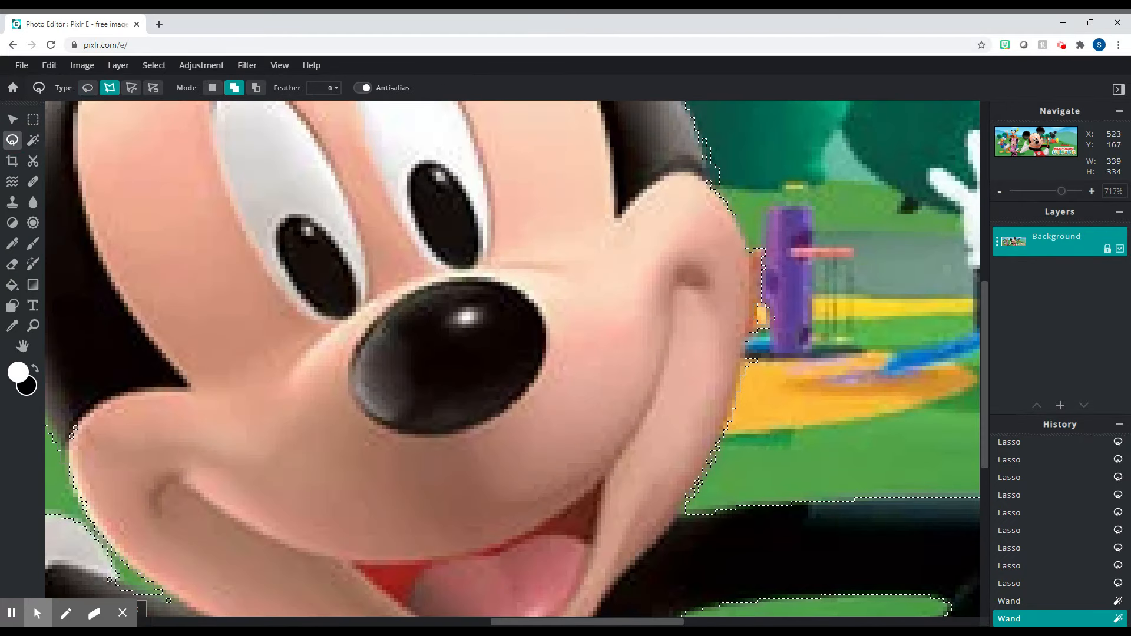
{"action": "left_click", "coordinate": [256, 88]}
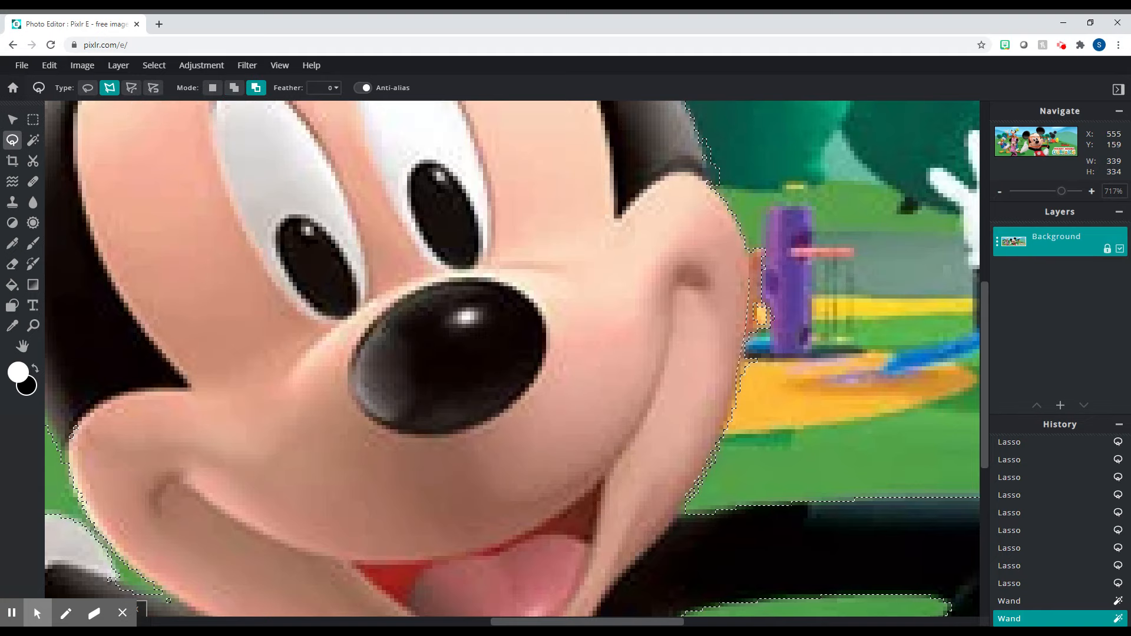
{"action": "left_click", "coordinate": [767, 216]}
{"action": "left_click", "coordinate": [795, 241]}
{"action": "left_click", "coordinate": [834, 326]}
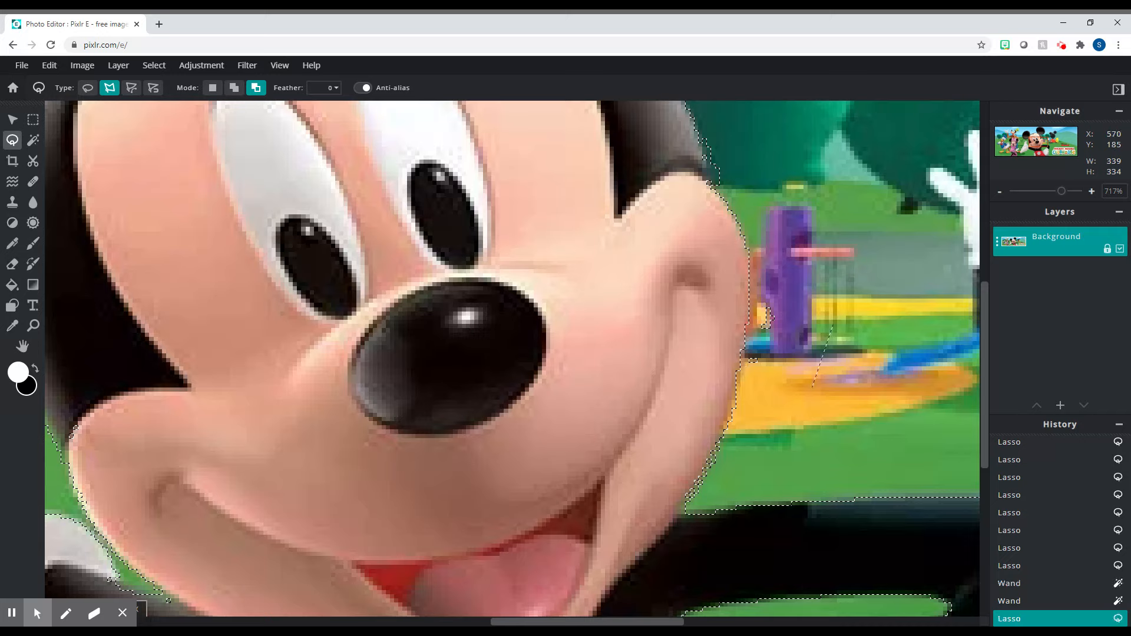
{"action": "left_click", "coordinate": [805, 391]}
{"action": "left_click", "coordinate": [748, 387]}
{"action": "left_click", "coordinate": [845, 332]}
{"action": "left_click", "coordinate": [842, 328]}
Step: Trim the green tree background along the right side of Mickey's head from the selection with the polygonal Lasso
{"action": "scroll", "coordinate": [826, 339], "scroll_direction": "down", "scroll_amount": 2}
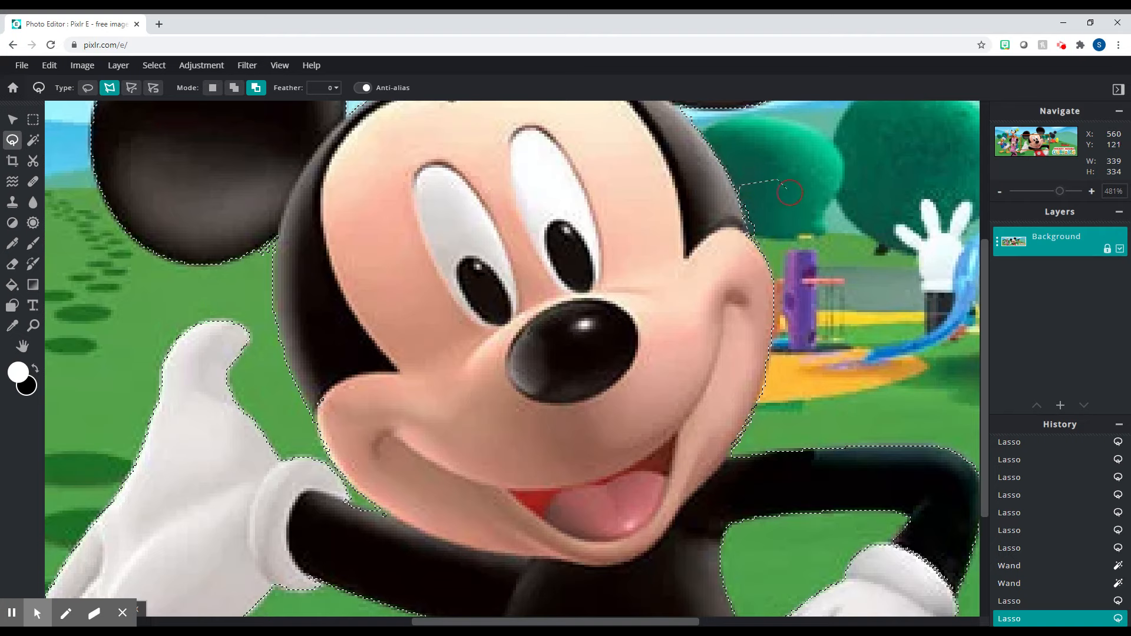
{"action": "scroll", "coordinate": [825, 277], "scroll_direction": "down", "scroll_amount": 2}
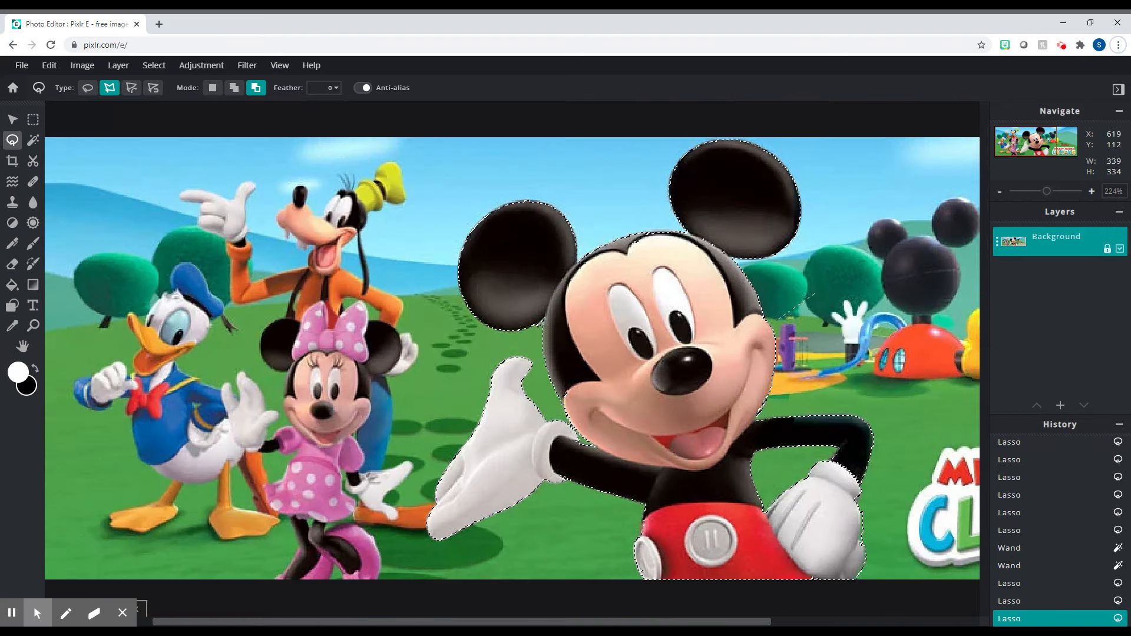
{"action": "scroll", "coordinate": [842, 272], "scroll_direction": "up", "scroll_amount": 1}
{"action": "scroll", "coordinate": [639, 209], "scroll_direction": "up", "scroll_amount": 1}
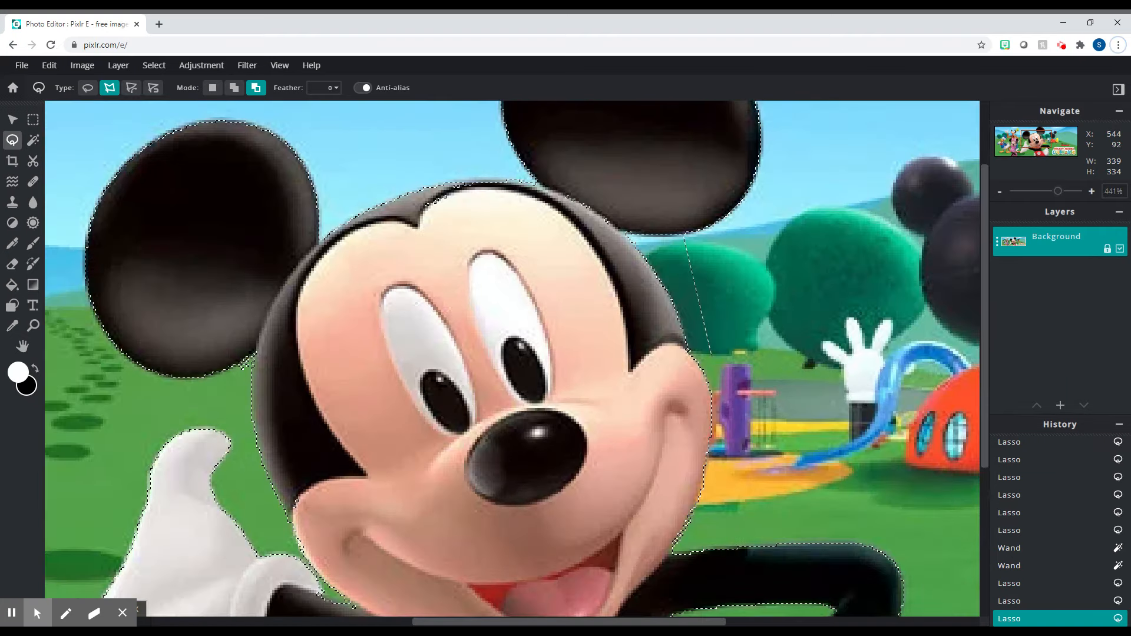
{"action": "key", "text": "ctrl+d"}
{"action": "key", "text": "ctrl+z"}
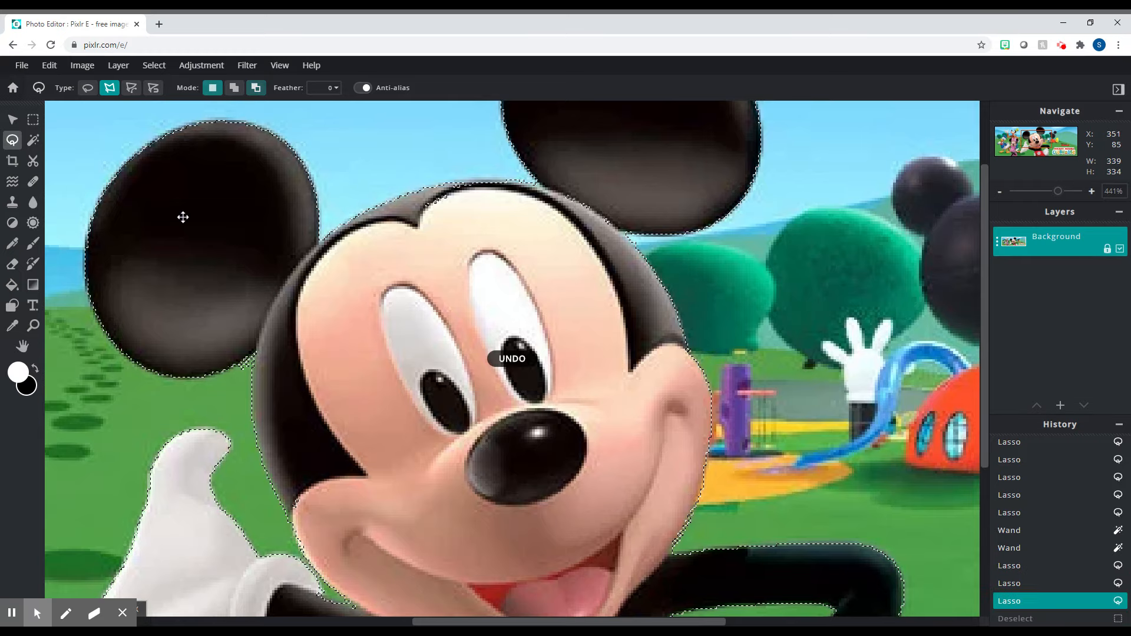
Step: Add the gaps at the base of the right ear and along the top of Mickey's head with the polygonal Lasso
{"action": "left_click", "coordinate": [234, 88]}
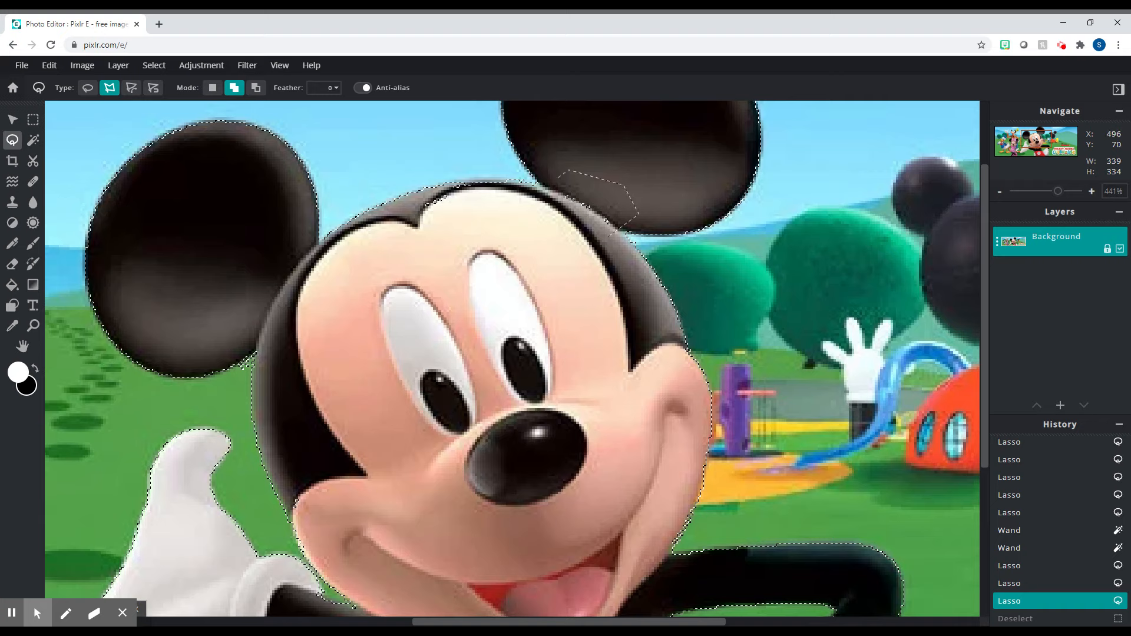
{"action": "double_click", "coordinate": [594, 241]}
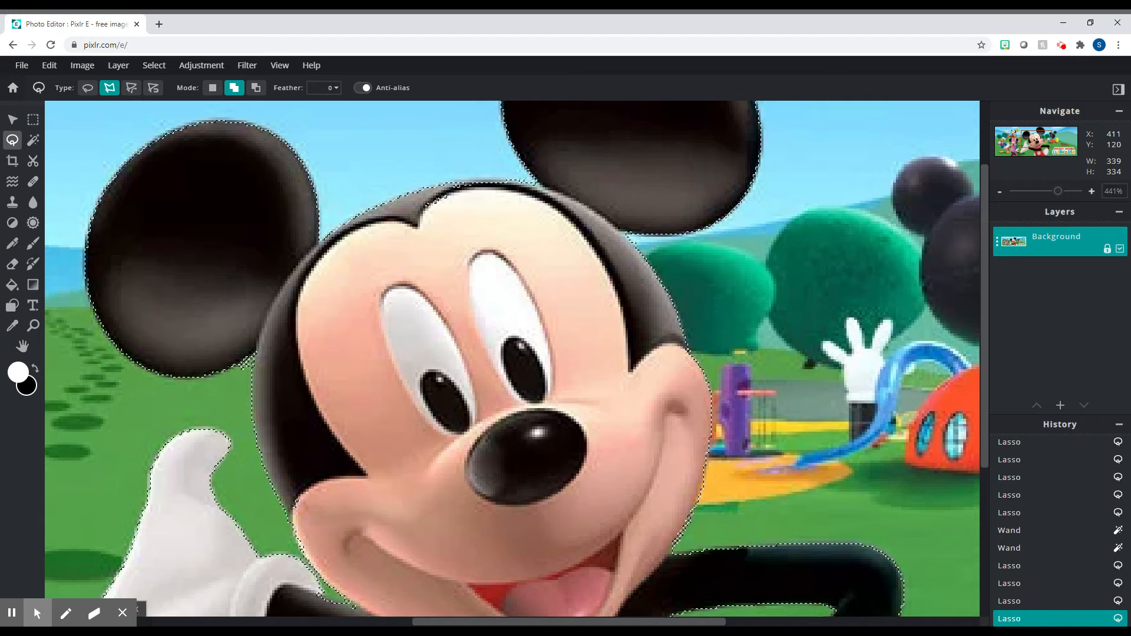
{"action": "left_click", "coordinate": [410, 217]}
{"action": "double_click", "coordinate": [467, 191]}
{"action": "left_click", "coordinate": [444, 223]}
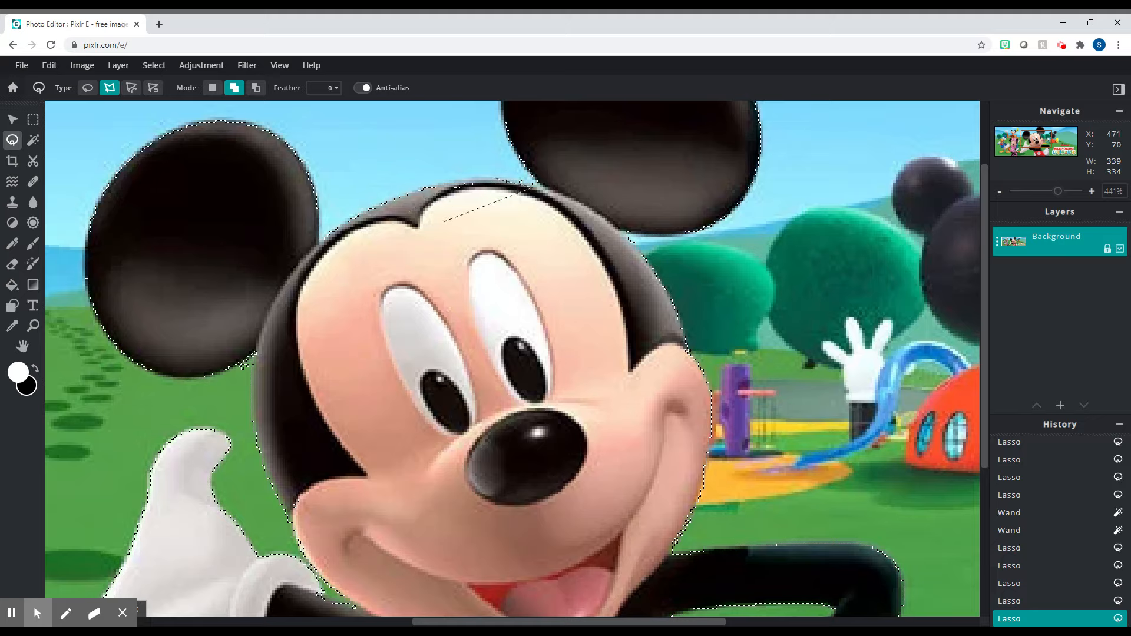
{"action": "left_click", "coordinate": [492, 182]}
{"action": "left_click", "coordinate": [472, 183]}
{"action": "left_click", "coordinate": [459, 183]}
{"action": "double_click", "coordinate": [437, 199]}
{"action": "double_click", "coordinate": [498, 217]}
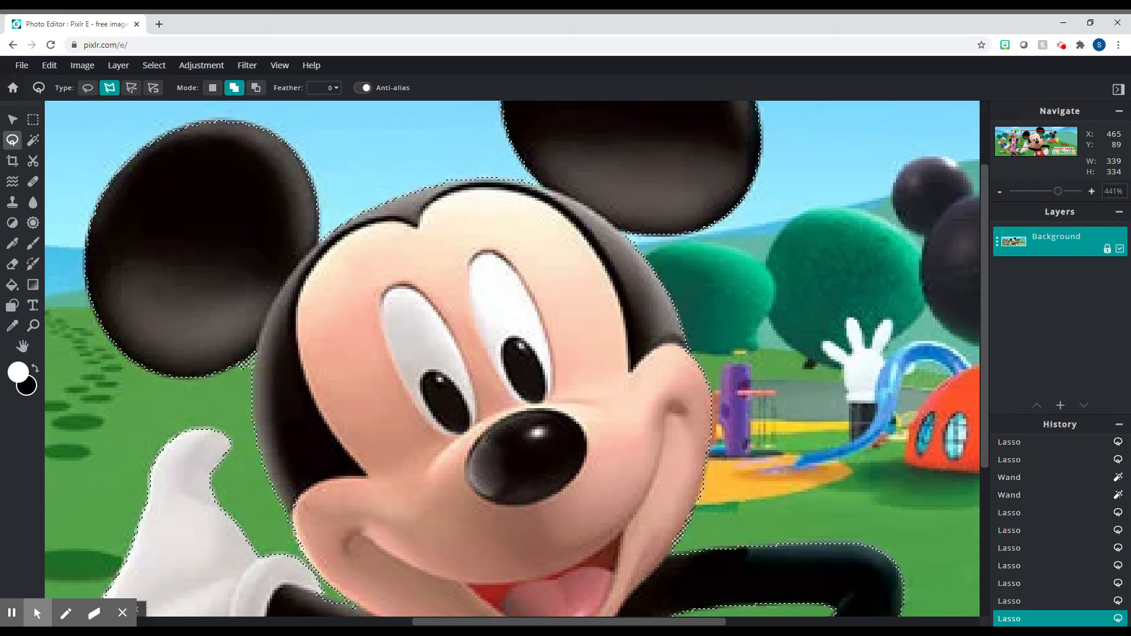
Step: Subtract the green background between Mickey's left ear and head from the selection with the polygonal Lasso
{"action": "scroll", "coordinate": [239, 383], "scroll_direction": "up", "scroll_amount": 3}
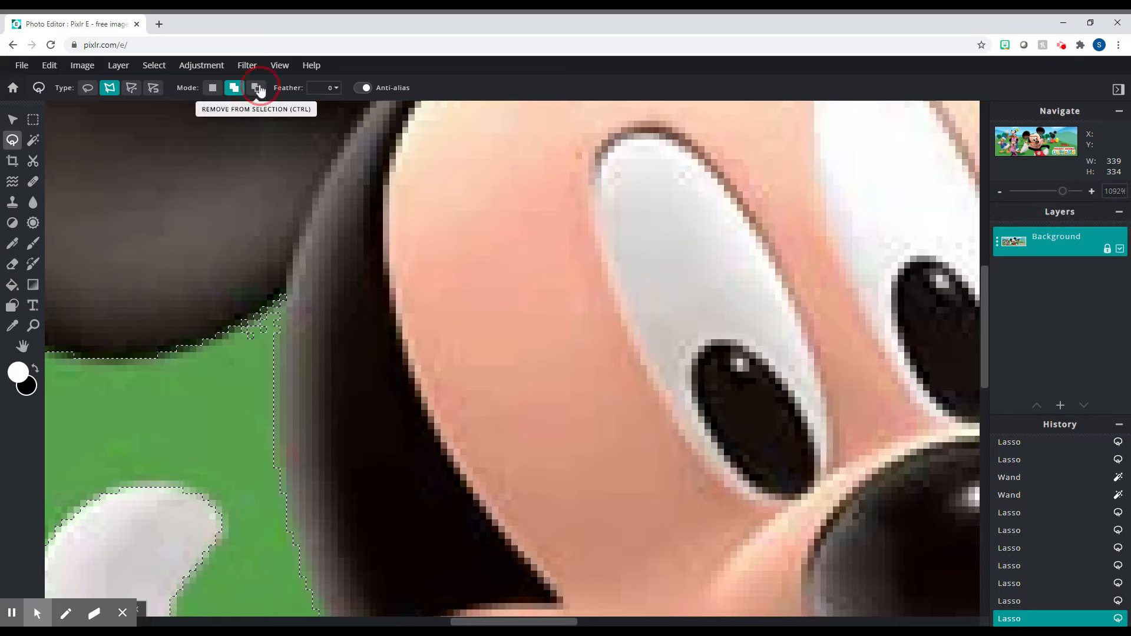
{"action": "left_click", "coordinate": [213, 88]}
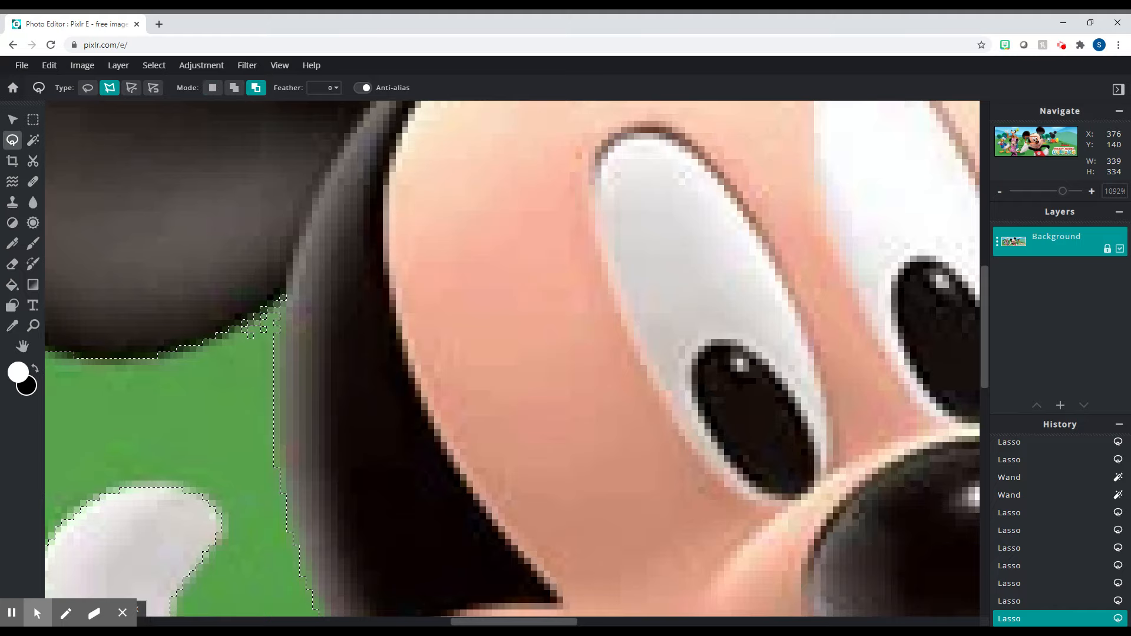
{"action": "key", "text": "ctrl"}
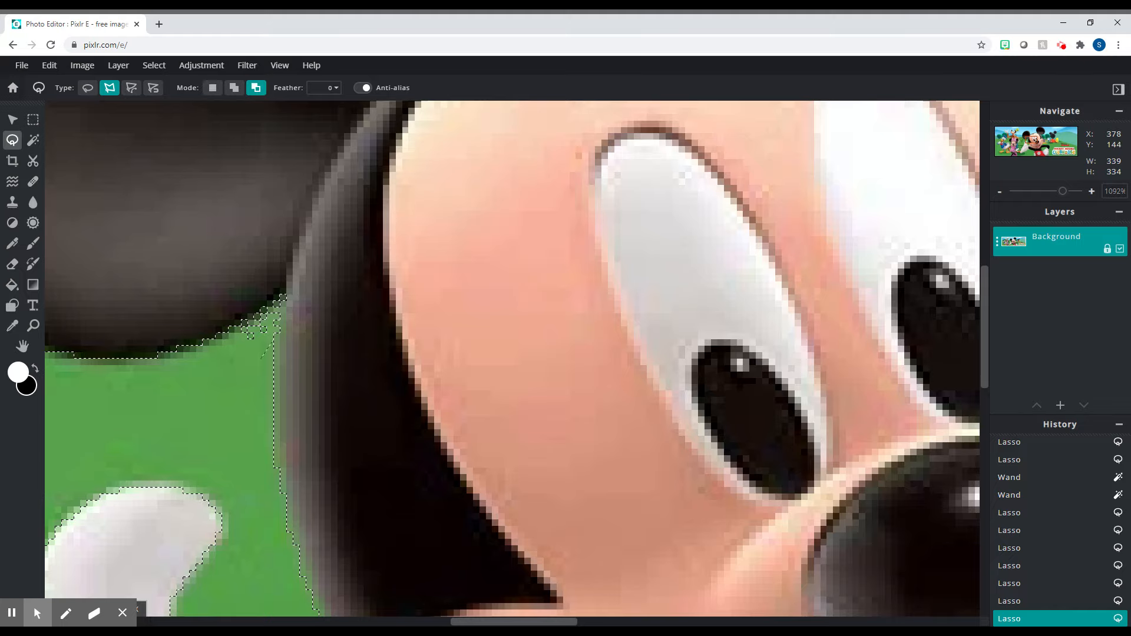
{"action": "left_click", "coordinate": [260, 316]}
{"action": "double_click", "coordinate": [230, 354]}
{"action": "double_click", "coordinate": [261, 387]}
{"action": "scroll", "coordinate": [318, 341], "scroll_direction": "down", "scroll_amount": 5}
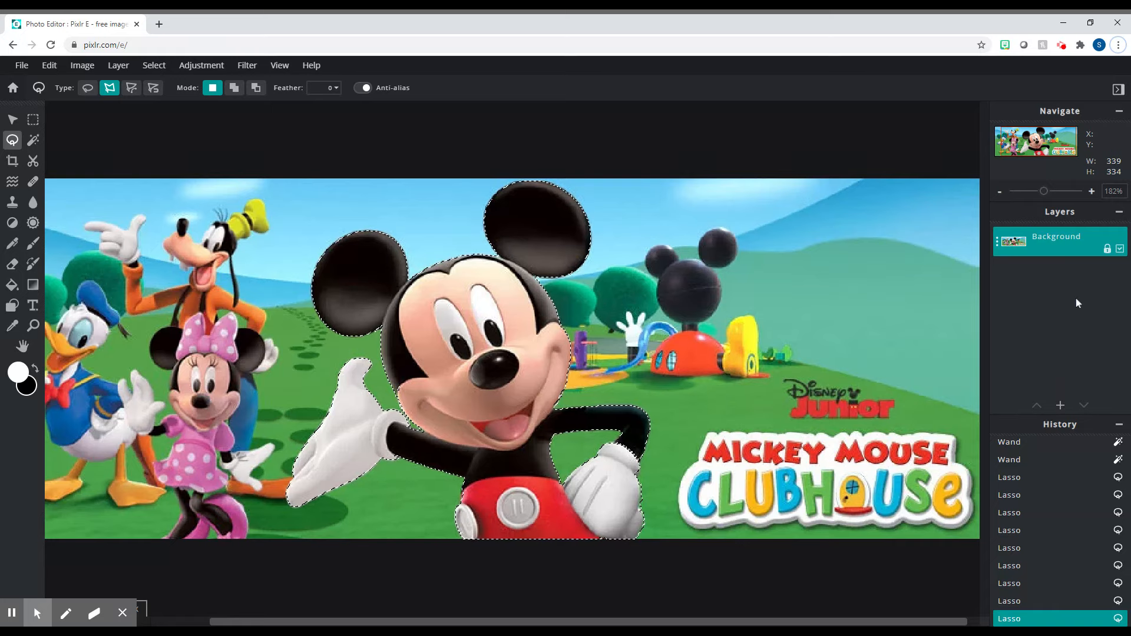
Step: Unlock the Background layer and clear the selected Mickey figure from it
{"action": "left_click", "coordinate": [1108, 250]}
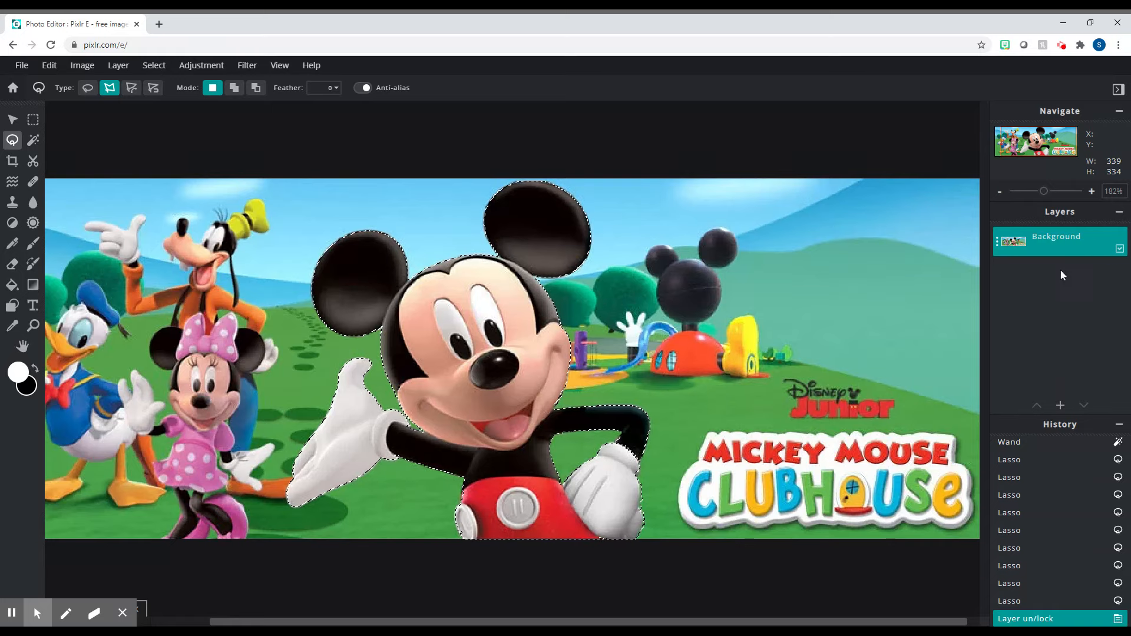
{"action": "key", "text": "Delete"}
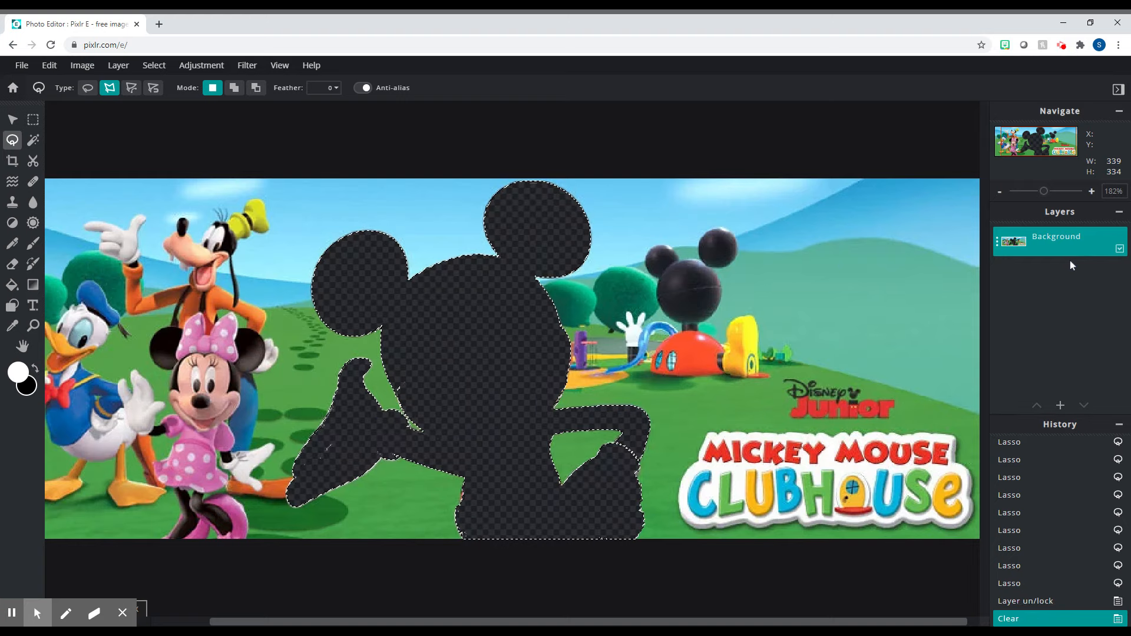
{"action": "scroll", "coordinate": [446, 378], "scroll_direction": "up", "scroll_amount": 5}
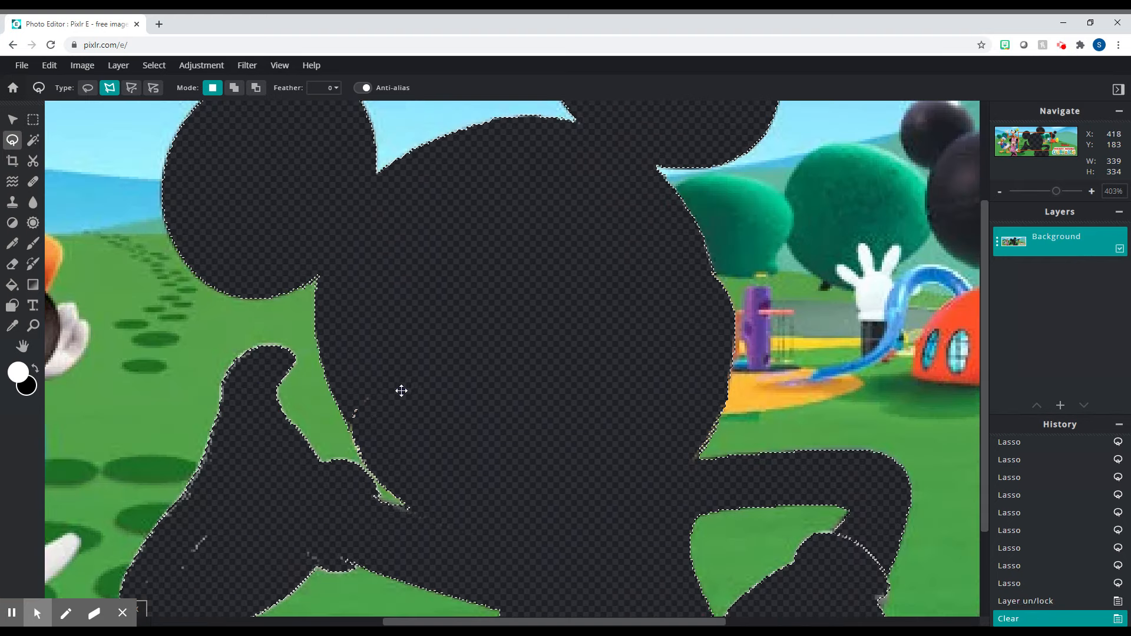
{"action": "scroll", "coordinate": [407, 412], "scroll_direction": "down", "scroll_amount": 5}
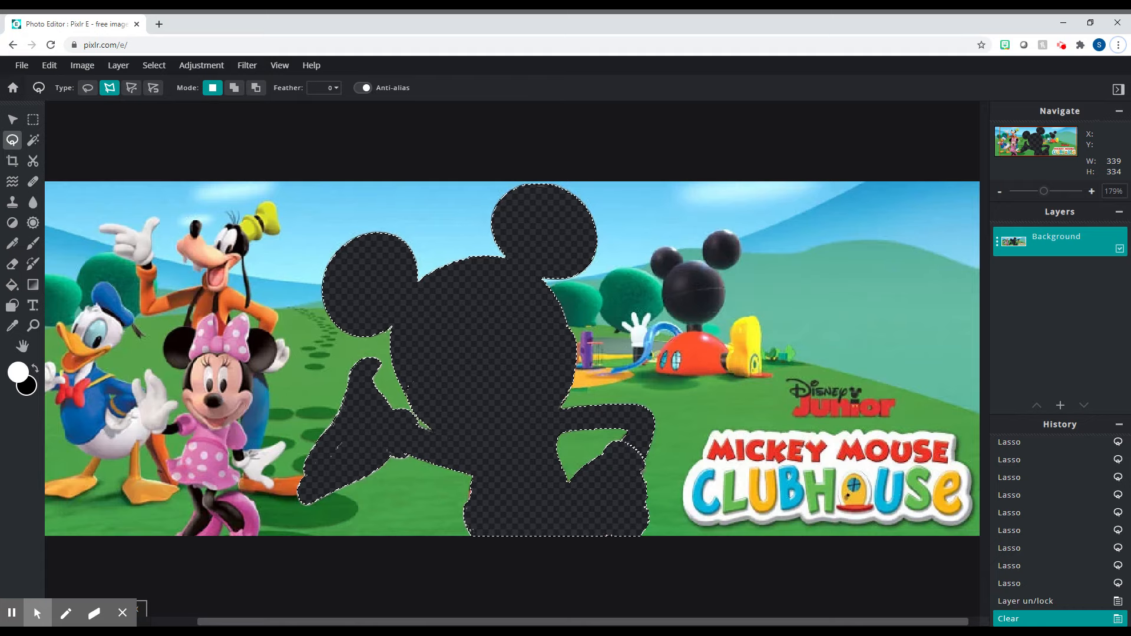
Step: Undo the Clear so that the Mickey figure is restored in the Background layer
{"action": "left_click", "coordinate": [51, 66]}
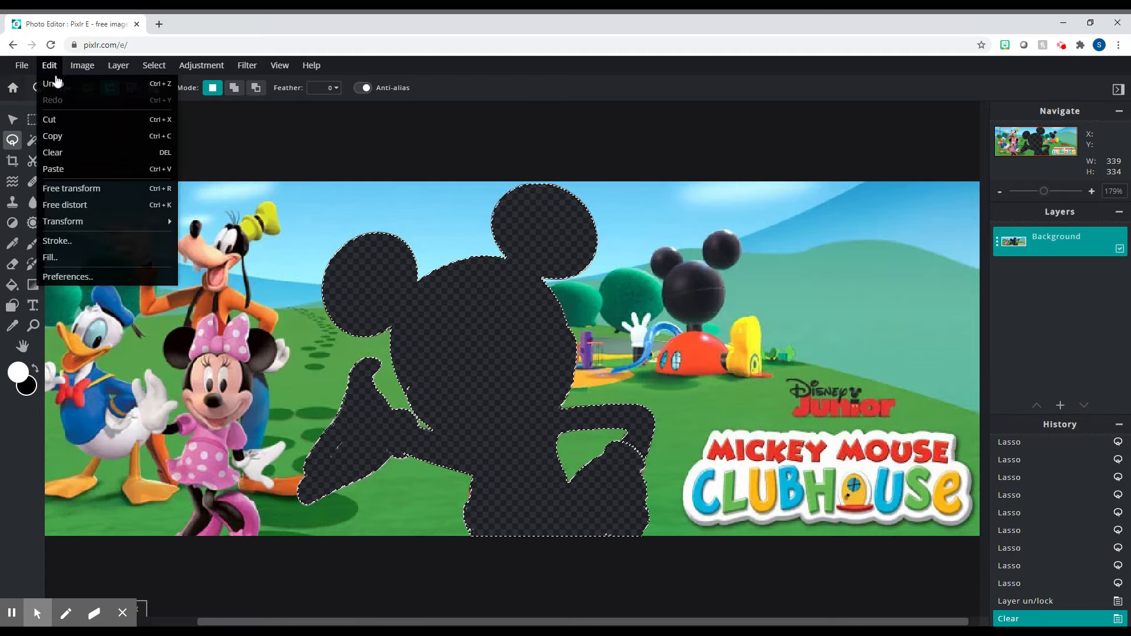
{"action": "left_click", "coordinate": [59, 82]}
Step: Add the small notch where Mickey's left cheek meets the black of his head to the selection with the polygonal Lasso
{"action": "scroll", "coordinate": [403, 423], "scroll_direction": "up", "scroll_amount": 7}
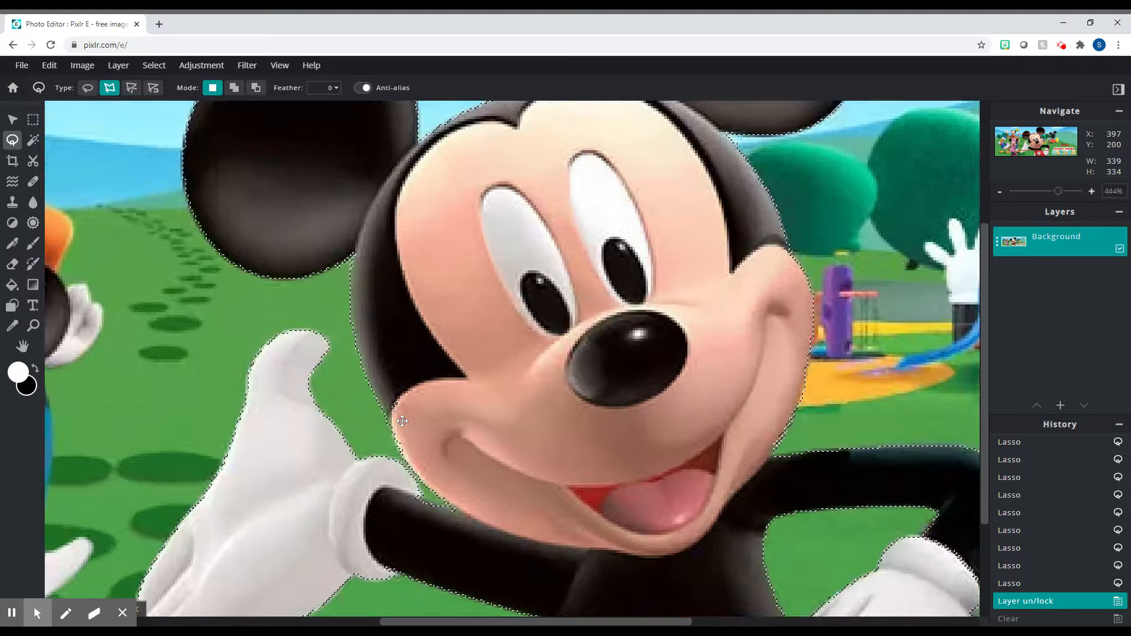
{"action": "scroll", "coordinate": [403, 423], "scroll_direction": "up", "scroll_amount": 1}
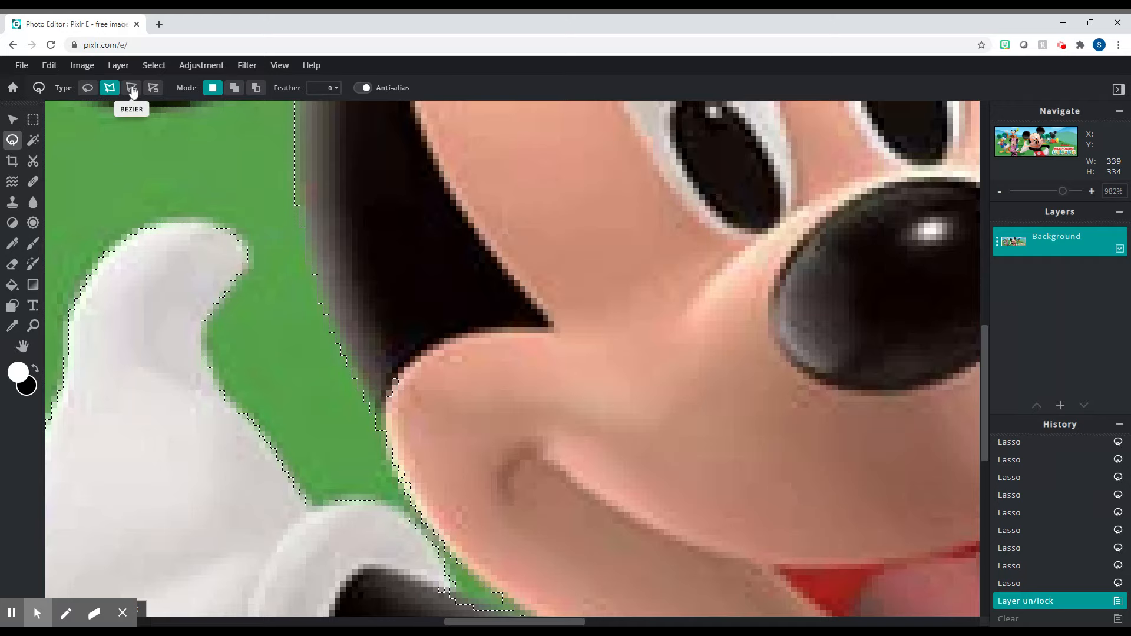
{"action": "left_click", "coordinate": [234, 88]}
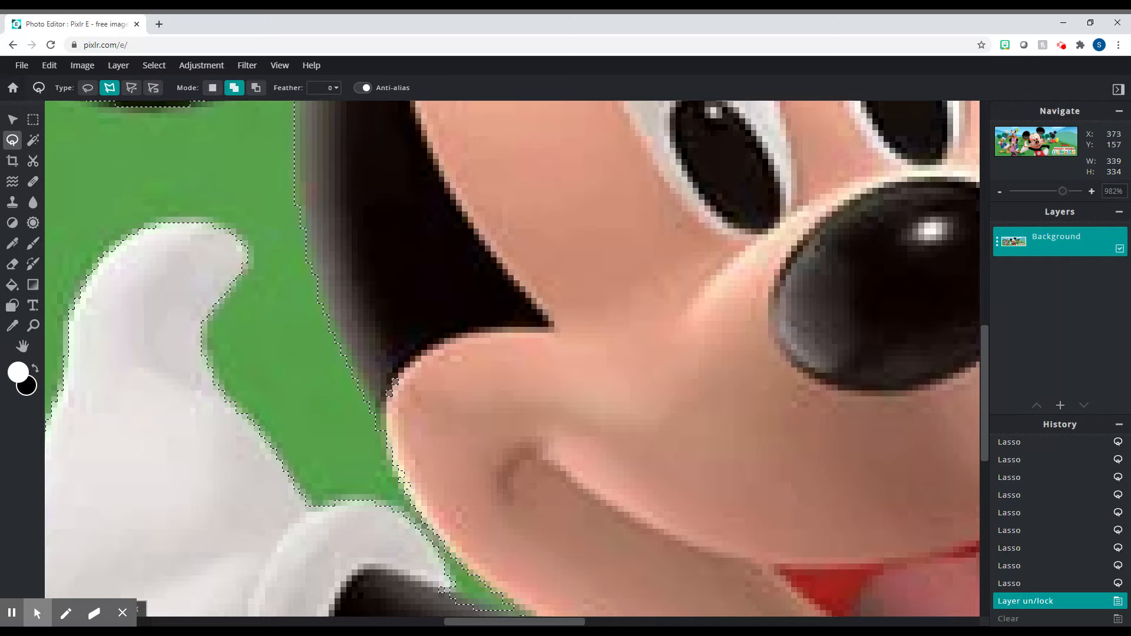
{"action": "left_click", "coordinate": [366, 373]}
{"action": "key", "text": "ctrl+d"}
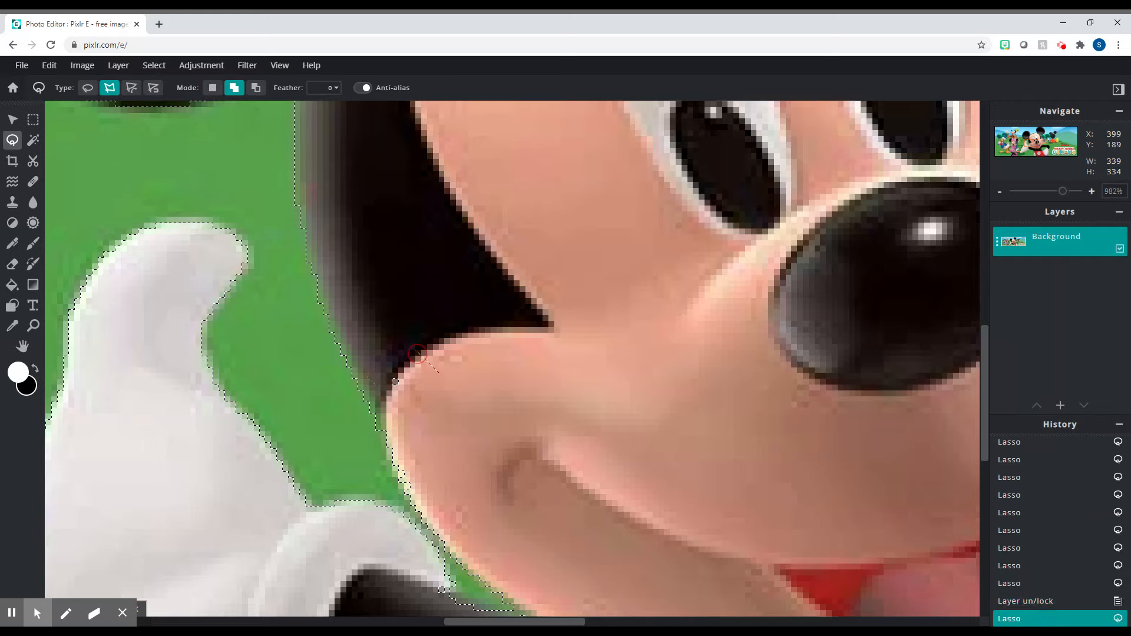
{"action": "key", "text": "ctrl+z"}
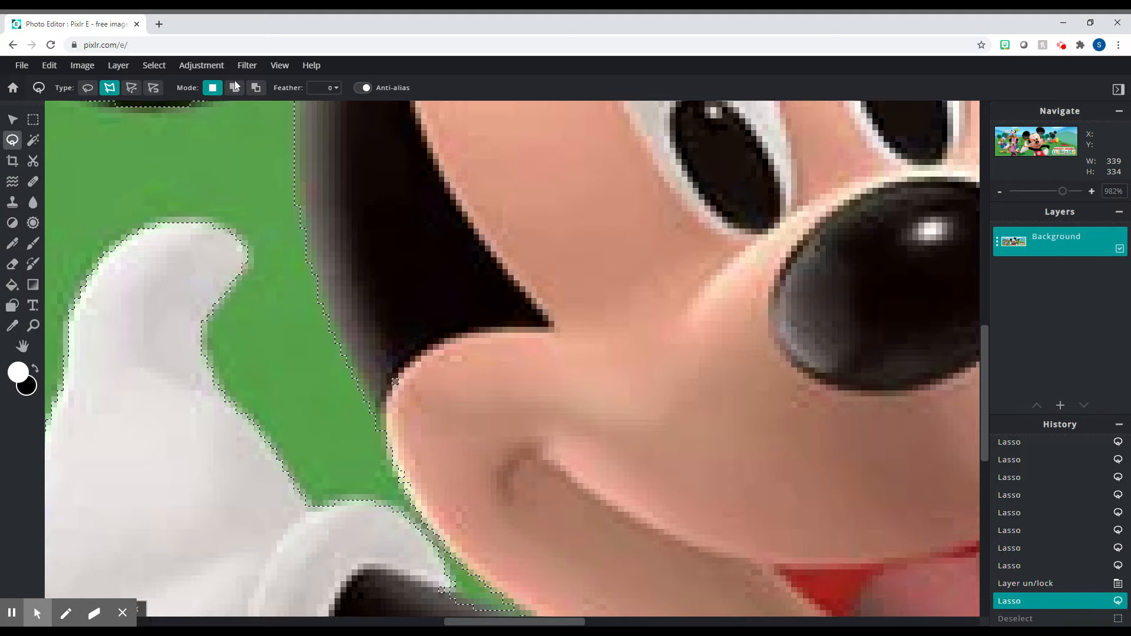
{"action": "left_click", "coordinate": [234, 88]}
{"action": "left_click", "coordinate": [395, 381]}
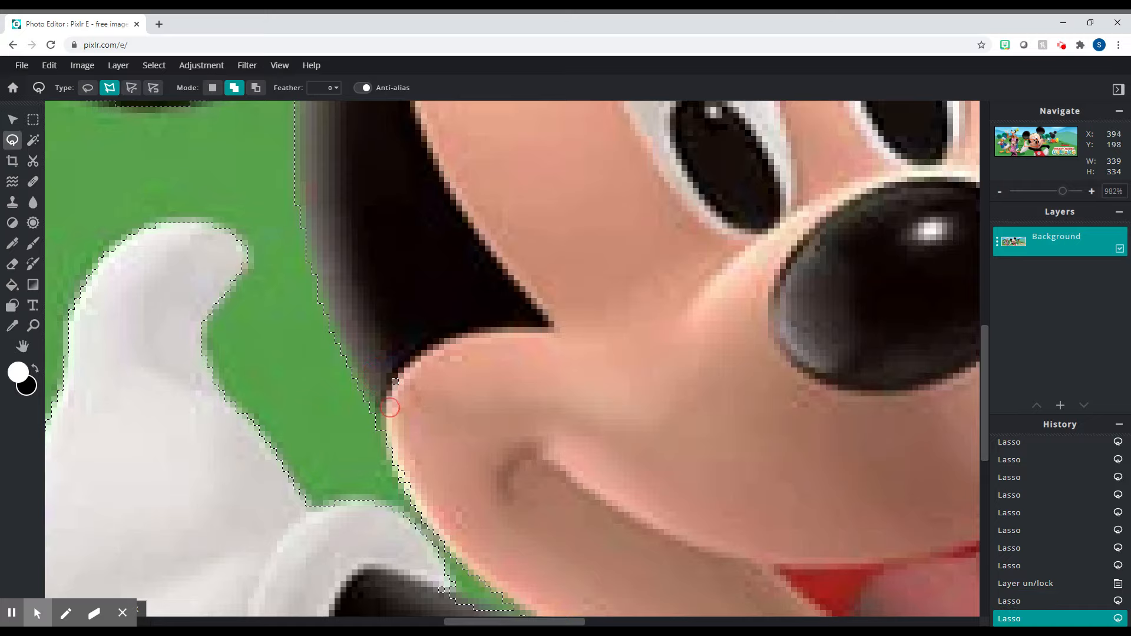
{"action": "left_click", "coordinate": [411, 345]}
{"action": "scroll", "coordinate": [492, 432], "scroll_direction": "down", "scroll_amount": 2}
{"action": "double_click", "coordinate": [512, 435]}
{"action": "scroll", "coordinate": [521, 437], "scroll_direction": "down", "scroll_amount": 2}
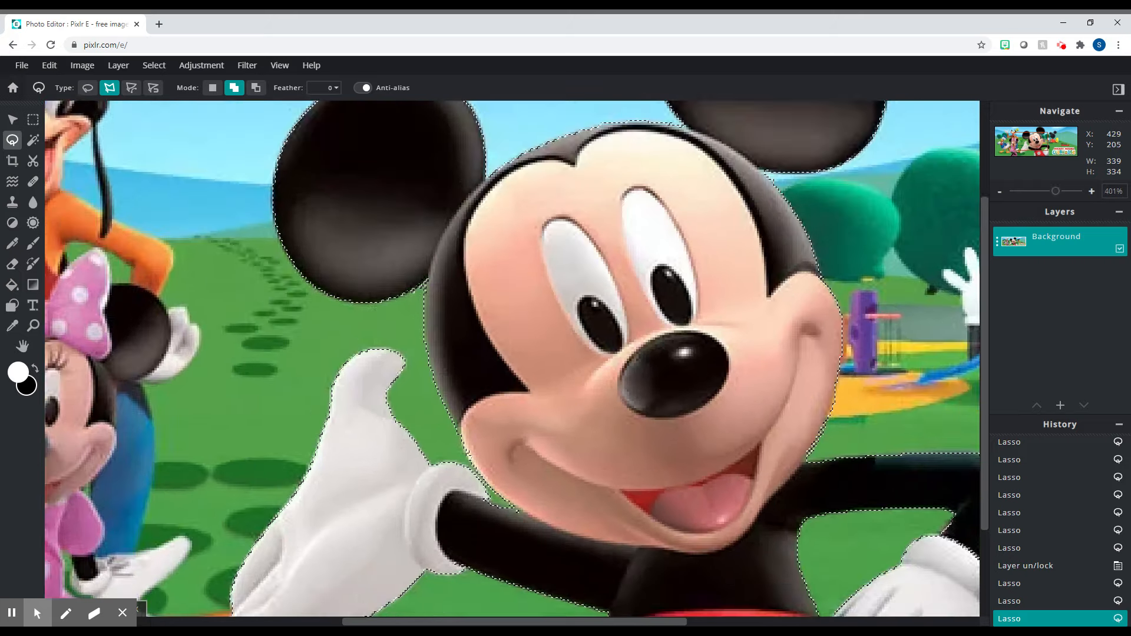
Step: Deselect the Mickey figure
{"action": "scroll", "coordinate": [521, 436], "scroll_direction": "down", "scroll_amount": 2}
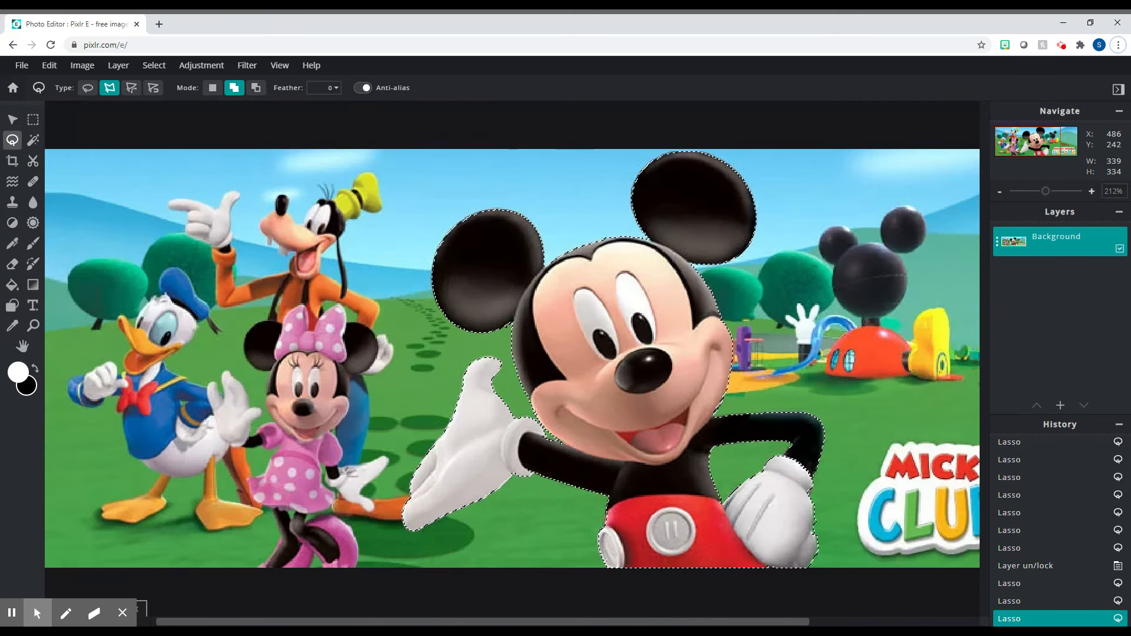
{"action": "scroll", "coordinate": [625, 452], "scroll_direction": "down", "scroll_amount": 3}
{"action": "scroll", "coordinate": [592, 460], "scroll_direction": "up", "scroll_amount": 6}
{"action": "scroll", "coordinate": [582, 501], "scroll_direction": "down", "scroll_amount": 3}
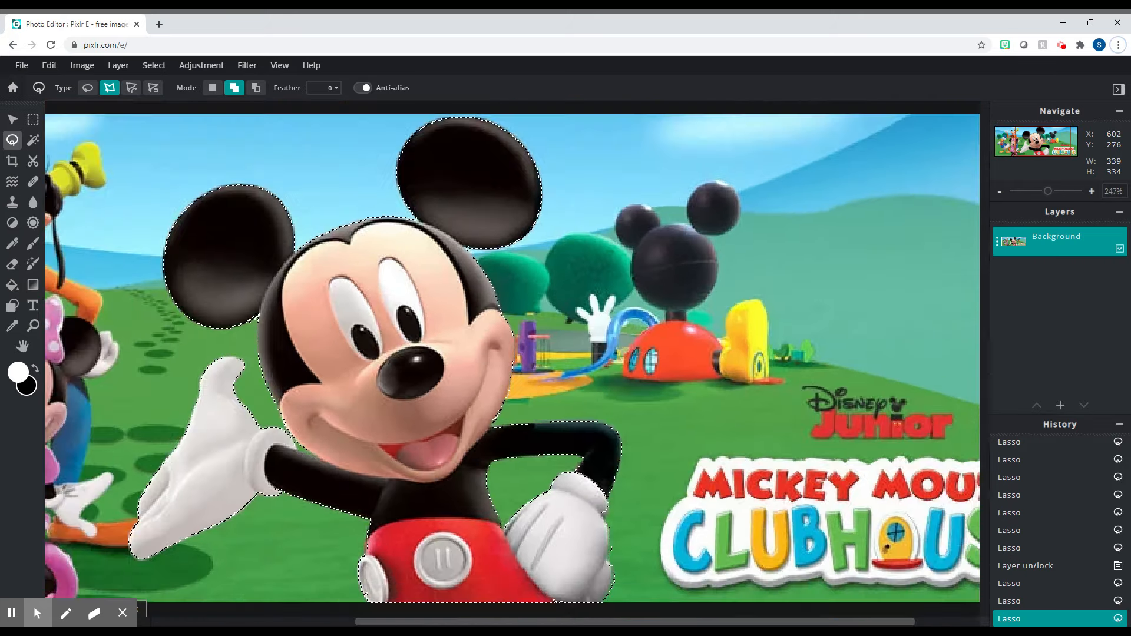
{"action": "scroll", "coordinate": [436, 407], "scroll_direction": "down", "scroll_amount": 1}
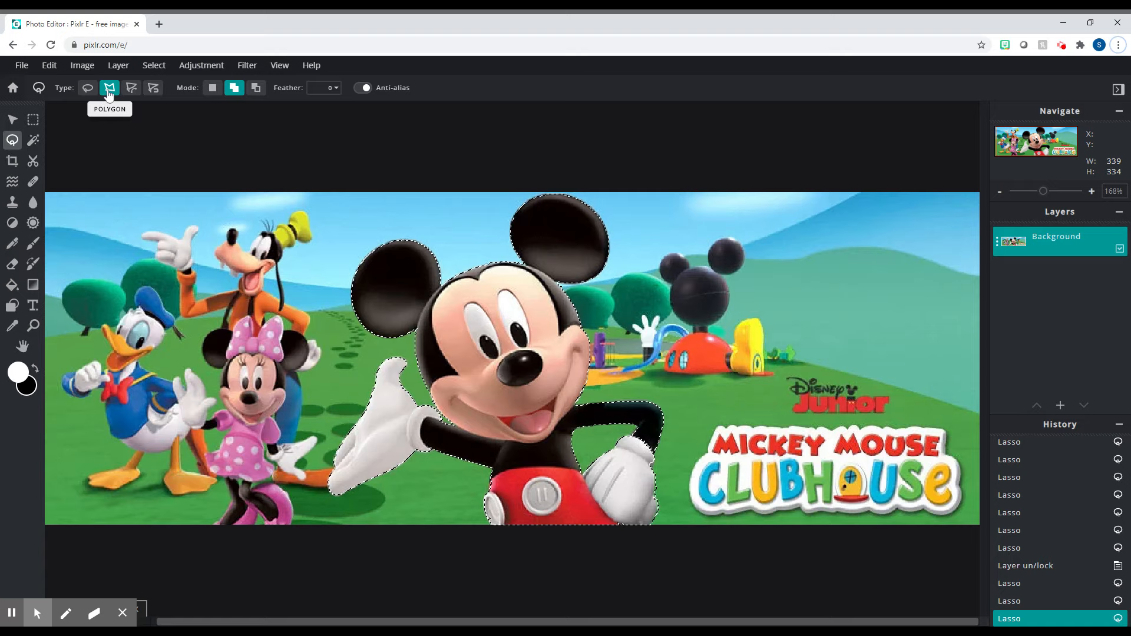
{"action": "left_click", "coordinate": [168, 68]}
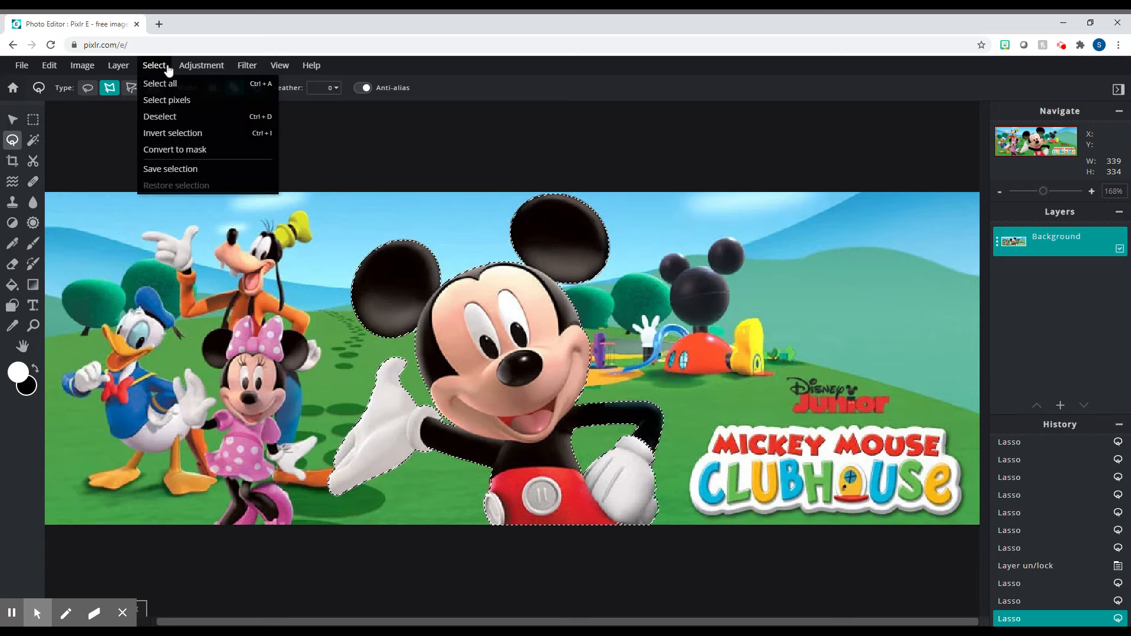
{"action": "left_click", "coordinate": [167, 121]}
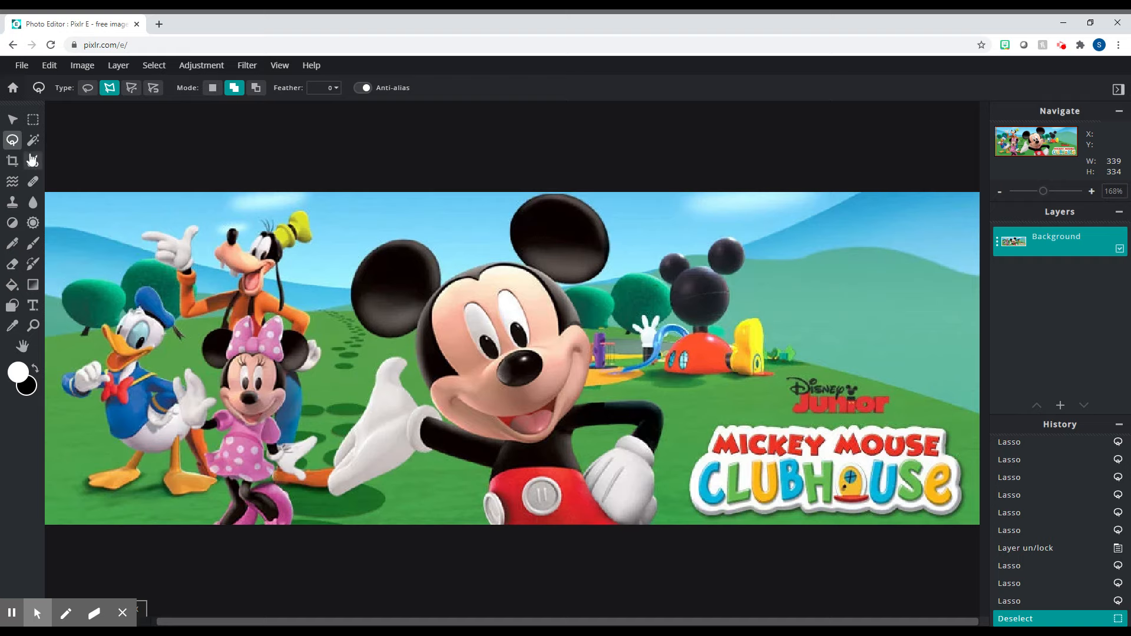
Step: Trace the whole outline of the Mickey figure with the magnetic Lasso
{"action": "left_click", "coordinate": [155, 89]}
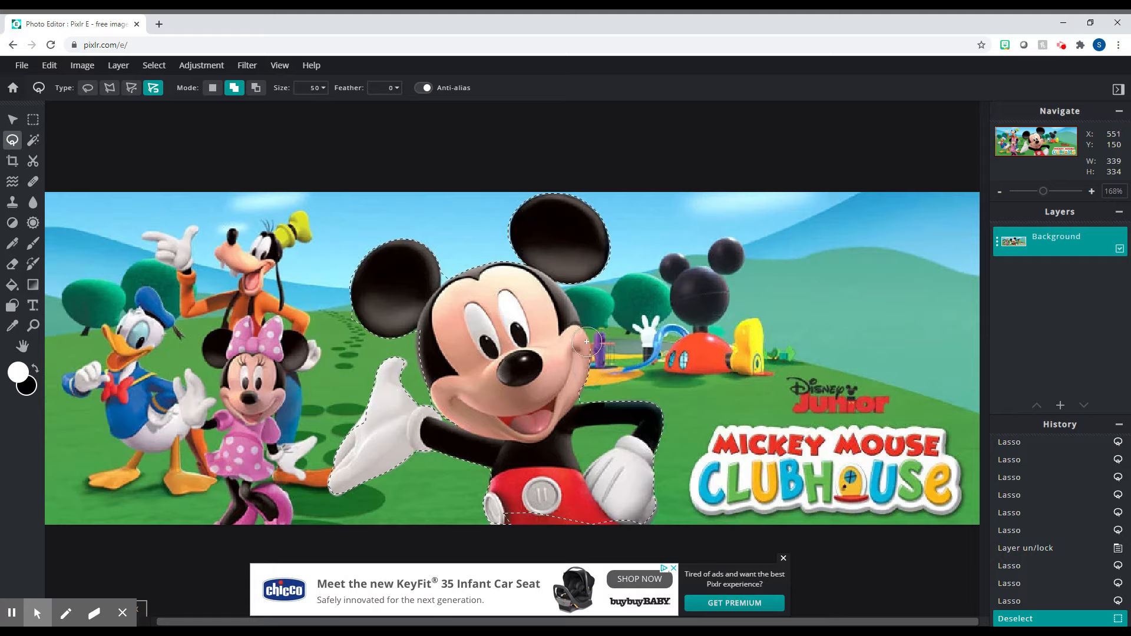
{"action": "left_click", "coordinate": [555, 279]}
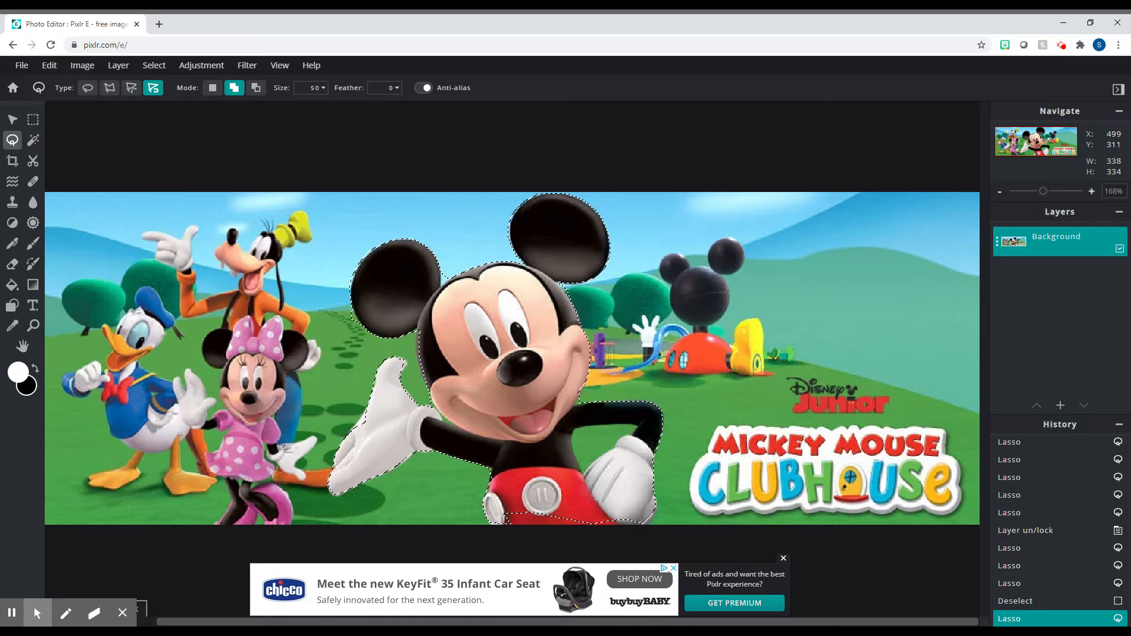
Step: Add the missing strip along the bottom edge of Mickey's red shorts to the selection with the polygonal Lasso
{"action": "left_click", "coordinate": [110, 88]}
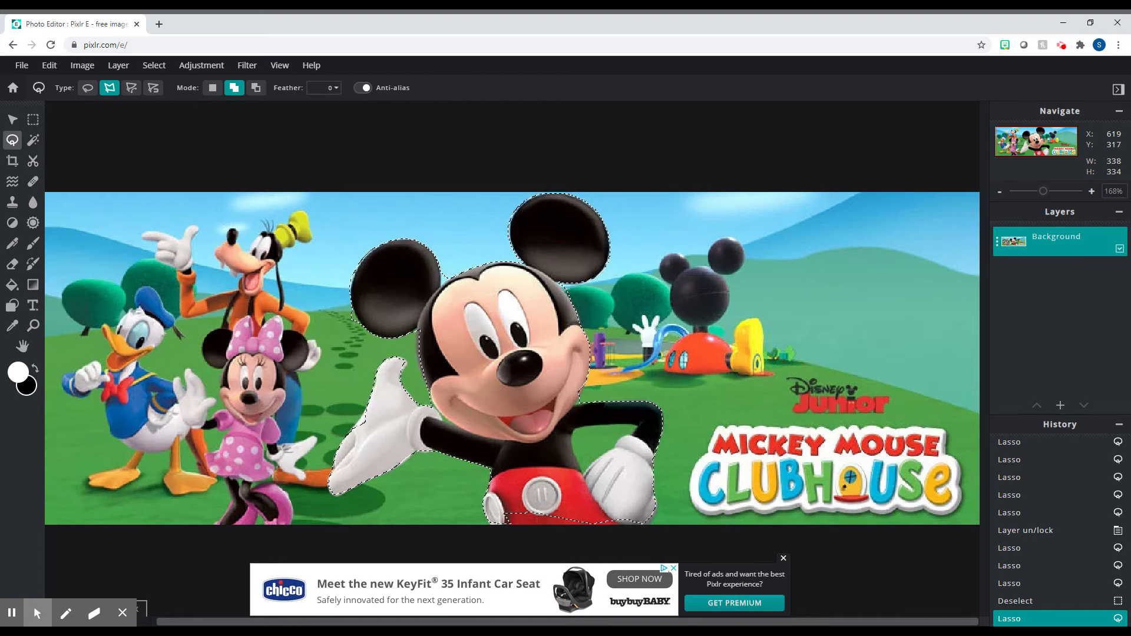
{"action": "left_click", "coordinate": [649, 527]}
{"action": "left_click", "coordinate": [541, 494]}
{"action": "left_click", "coordinate": [594, 495]}
{"action": "double_click", "coordinate": [625, 501]}
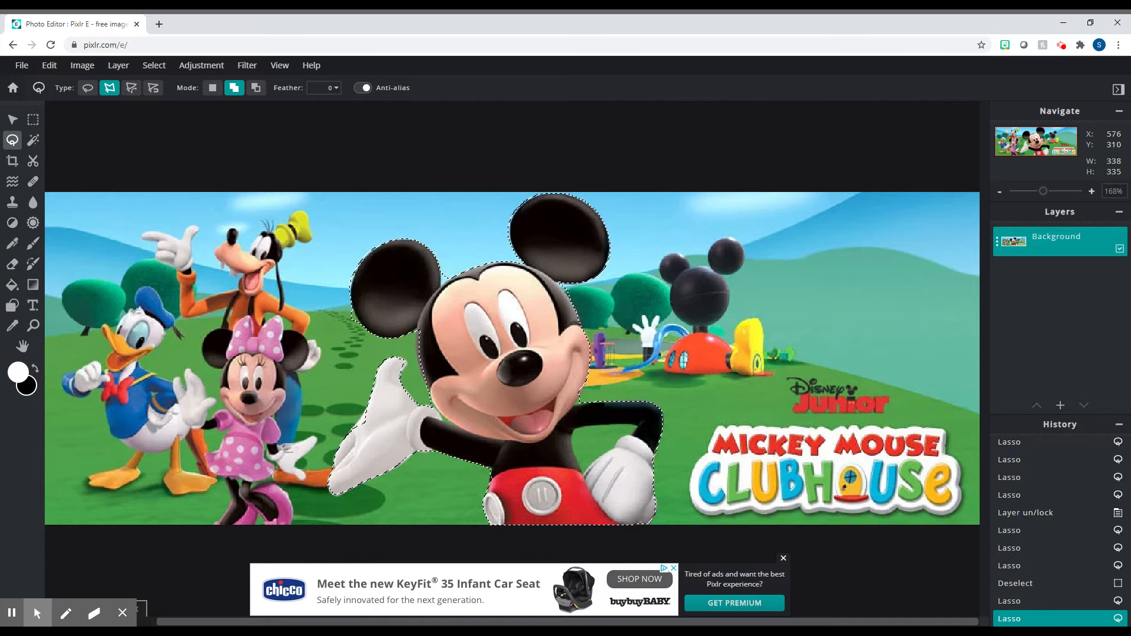
Step: Try to add the missed edges of Mickey's open glove and the left side of his head with the Wand
{"action": "scroll", "coordinate": [524, 501], "scroll_direction": "down", "scroll_amount": 2}
{"action": "scroll", "coordinate": [438, 362], "scroll_direction": "up", "scroll_amount": 5}
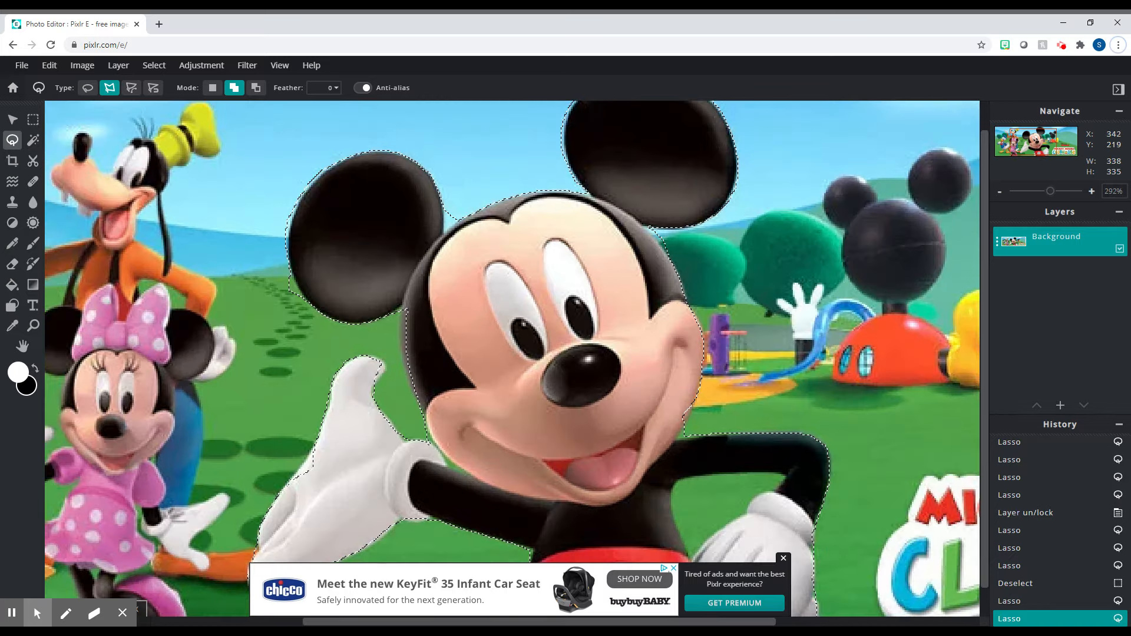
{"action": "left_click", "coordinate": [33, 140]}
{"action": "left_click", "coordinate": [309, 466]}
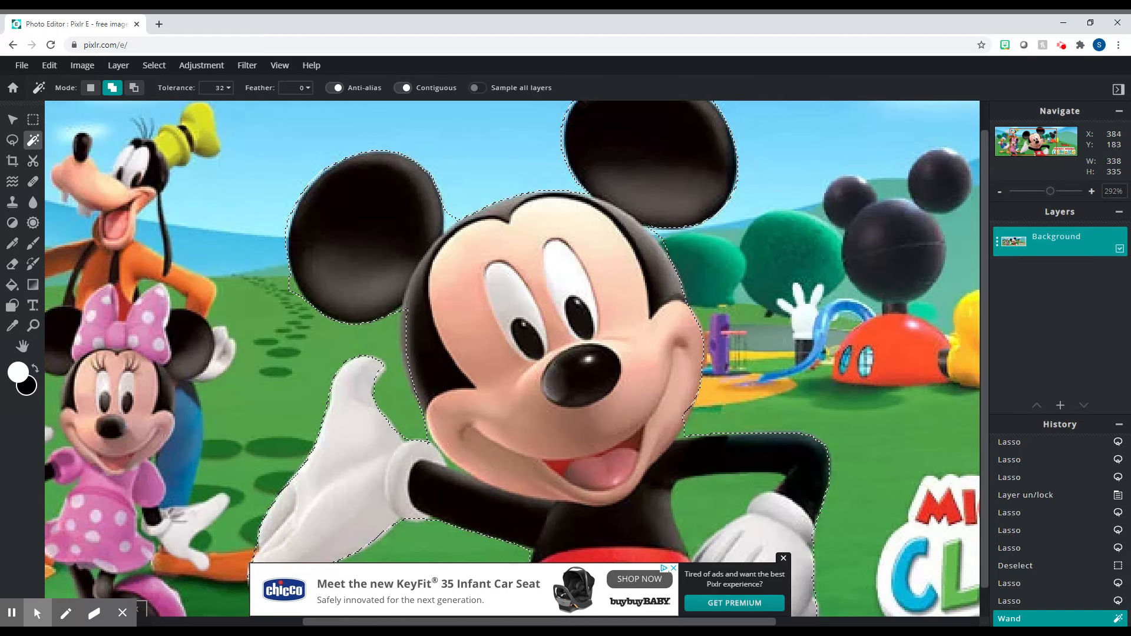
{"action": "left_click", "coordinate": [407, 359], "text": "shift"}
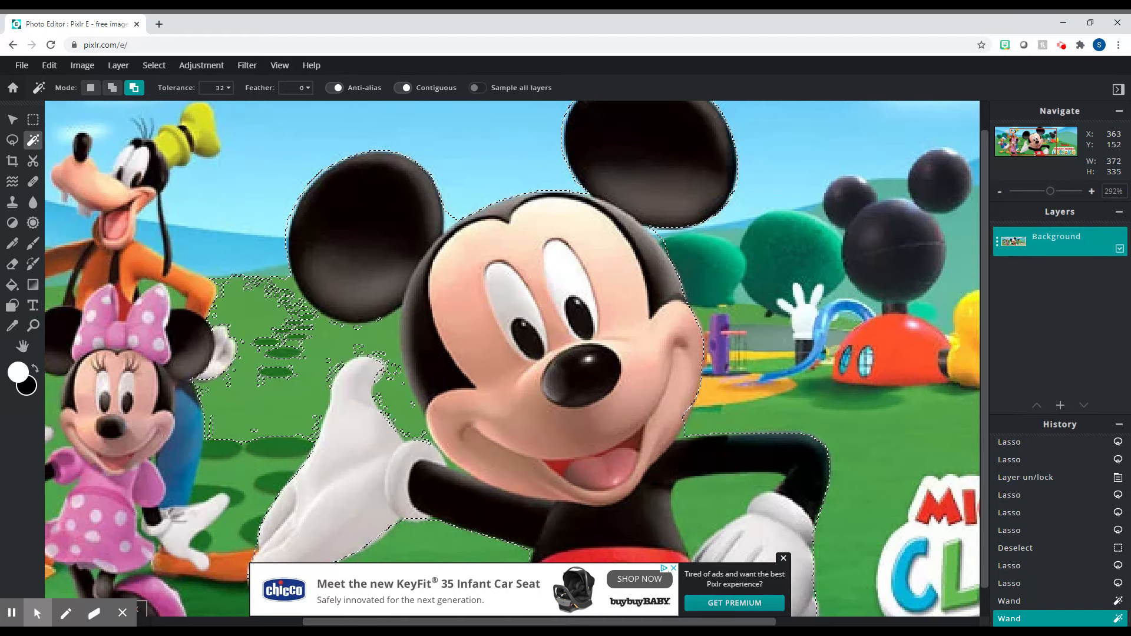
{"action": "key", "text": "ctrl+z"}
{"action": "left_click", "coordinate": [405, 352]}
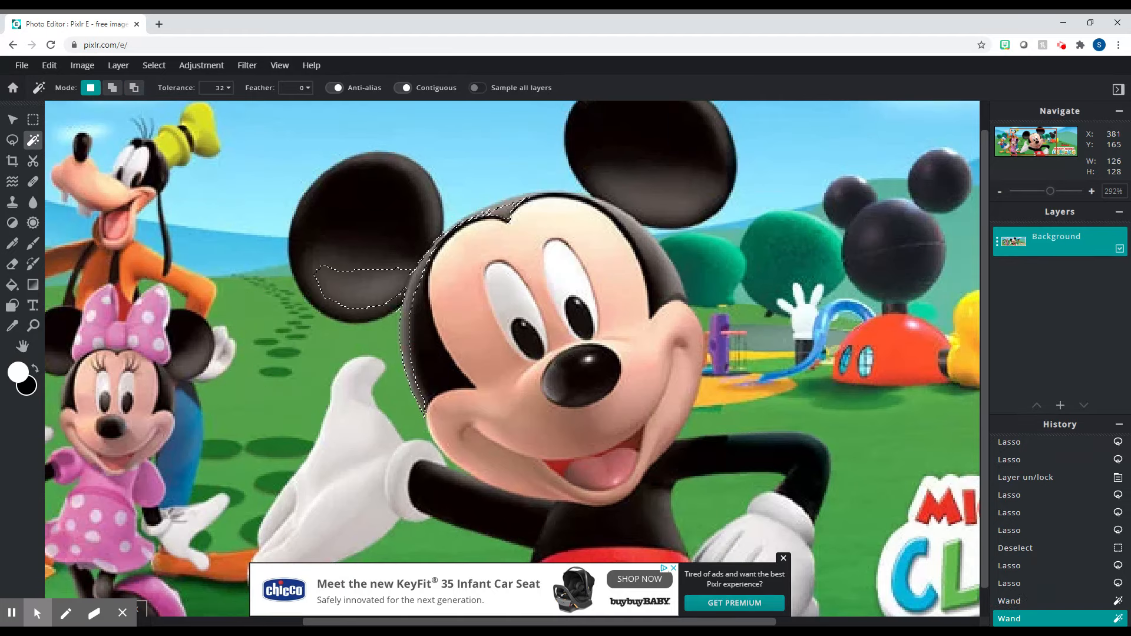
{"action": "key", "text": "ctrl+z"}
{"action": "left_click", "coordinate": [111, 90]}
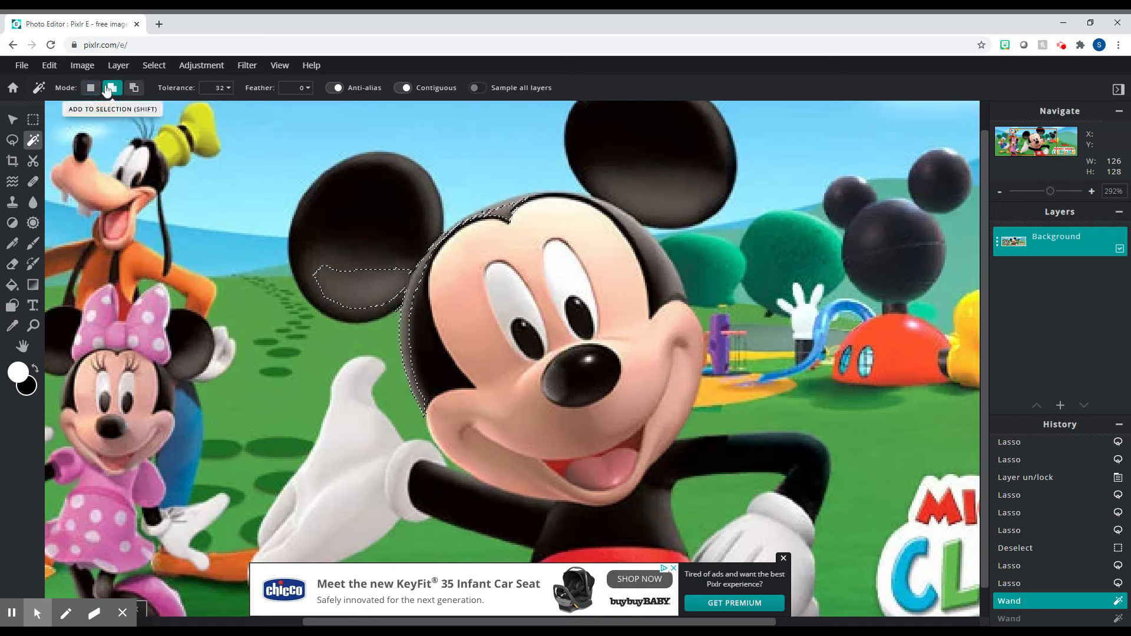
{"action": "left_click", "coordinate": [407, 322]}
{"action": "key", "text": "ctrl+z"}
{"action": "key", "text": "ctrl+z"}
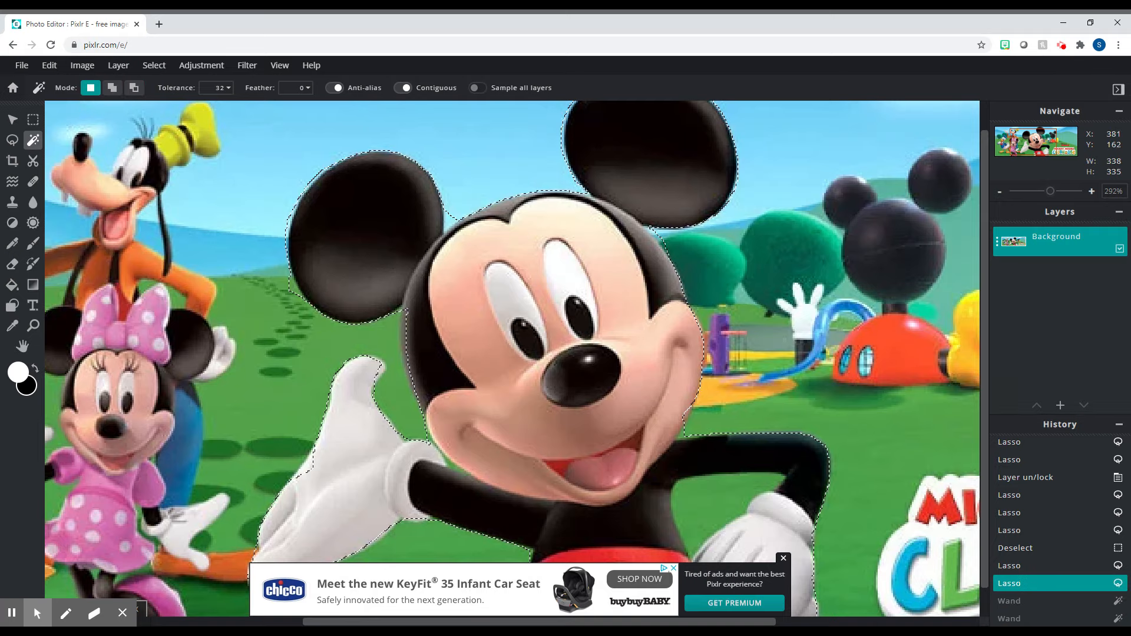
Step: Add the dark left edge of Mickey's head to the selection and subtract the background around his left ear with the Wand
{"action": "left_click", "coordinate": [112, 88]}
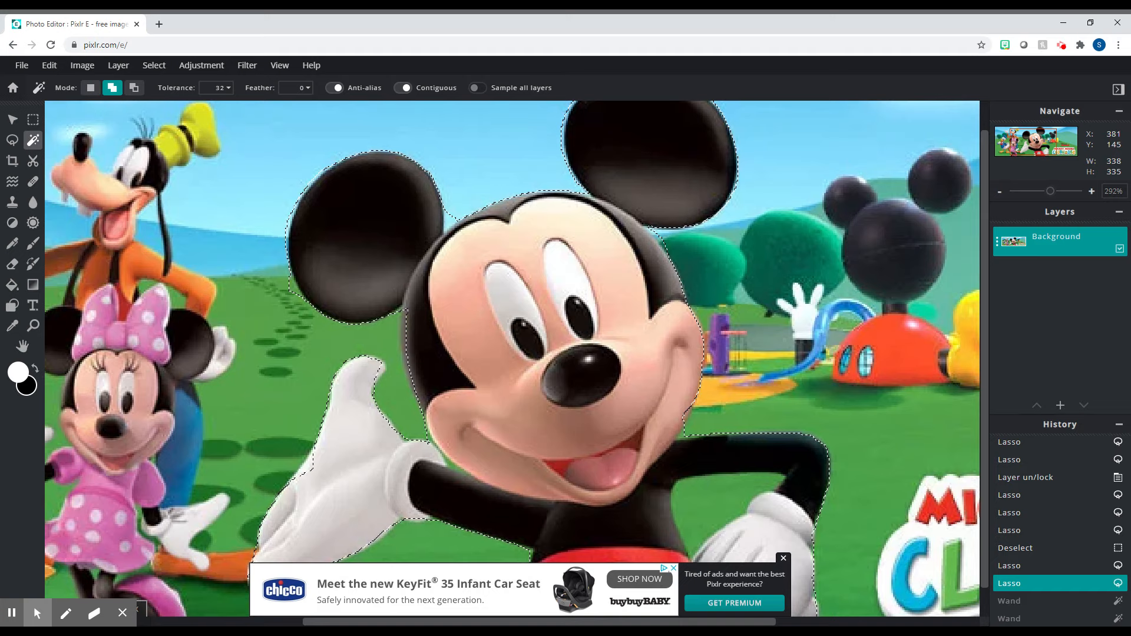
{"action": "left_click", "coordinate": [275, 499]}
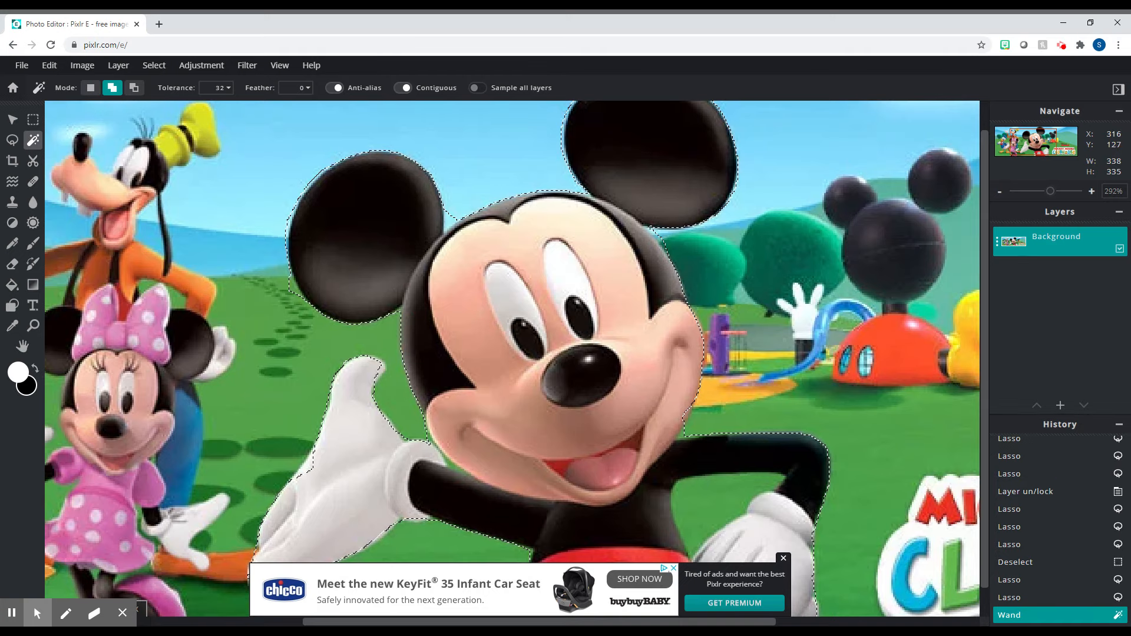
{"action": "left_click", "coordinate": [134, 87]}
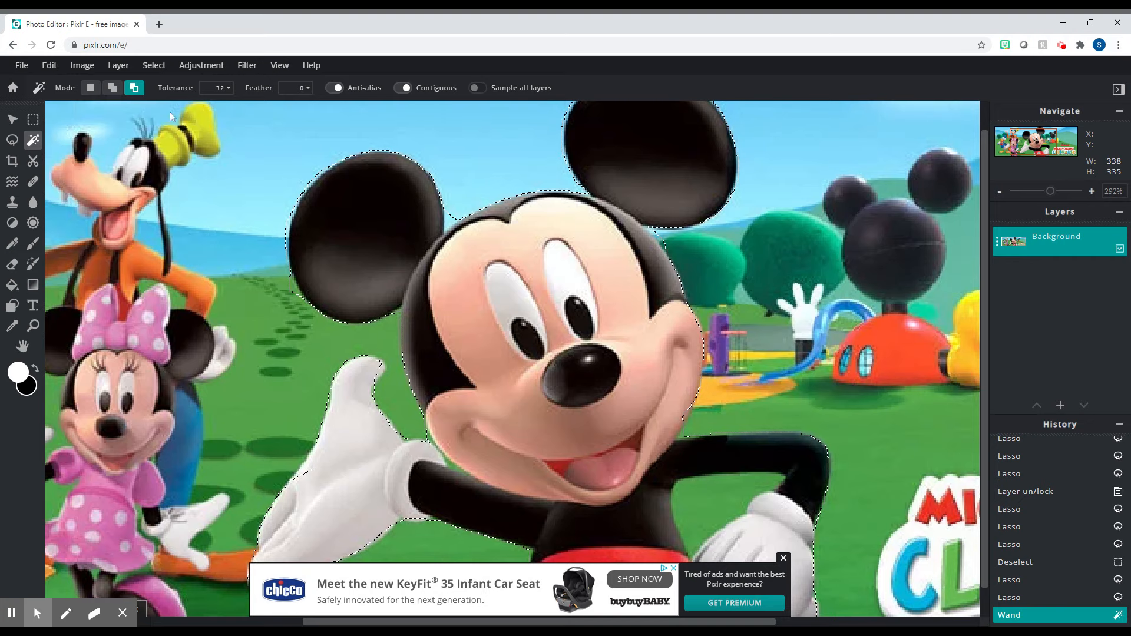
{"action": "left_click", "coordinate": [292, 286]}
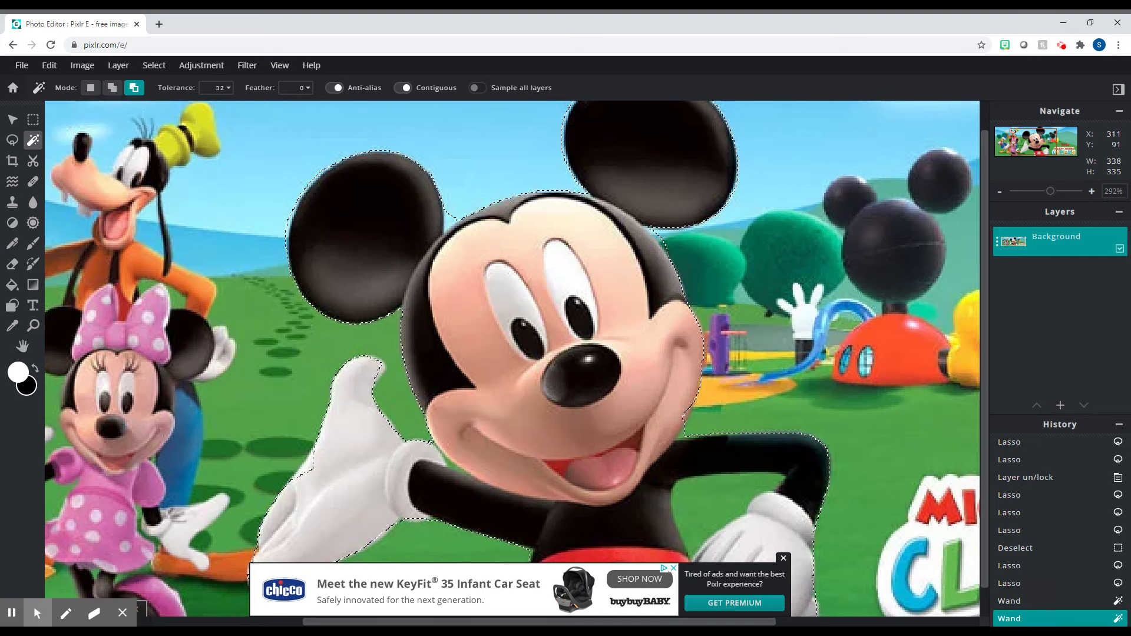
{"action": "left_click", "coordinate": [286, 243]}
{"action": "left_click", "coordinate": [287, 242]}
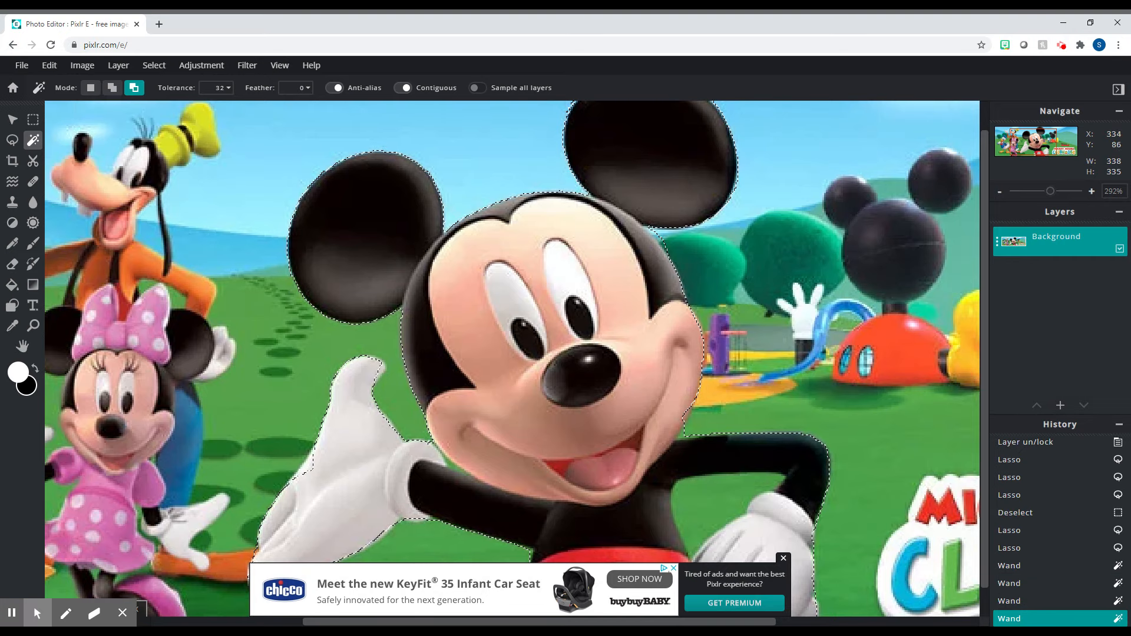
Step: Subtract the background between the base of Mickey's right ear and his head from the selection with the Wand
{"action": "left_click", "coordinate": [659, 250]}
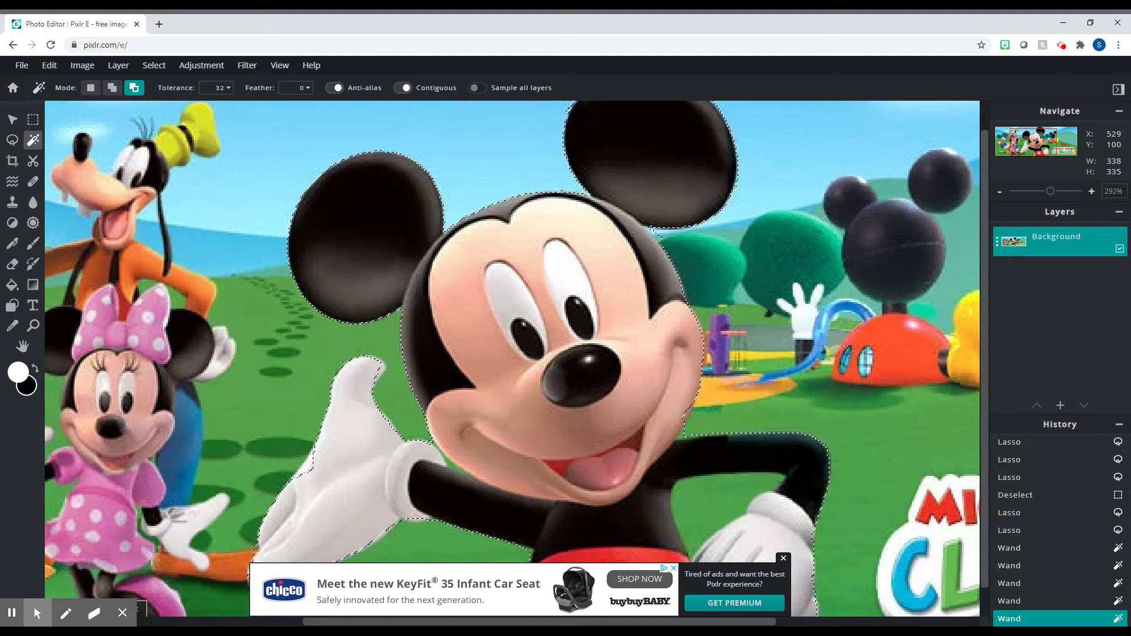
{"action": "left_click", "coordinate": [658, 240]}
{"action": "left_click", "coordinate": [654, 233]}
{"action": "left_click", "coordinate": [655, 233]}
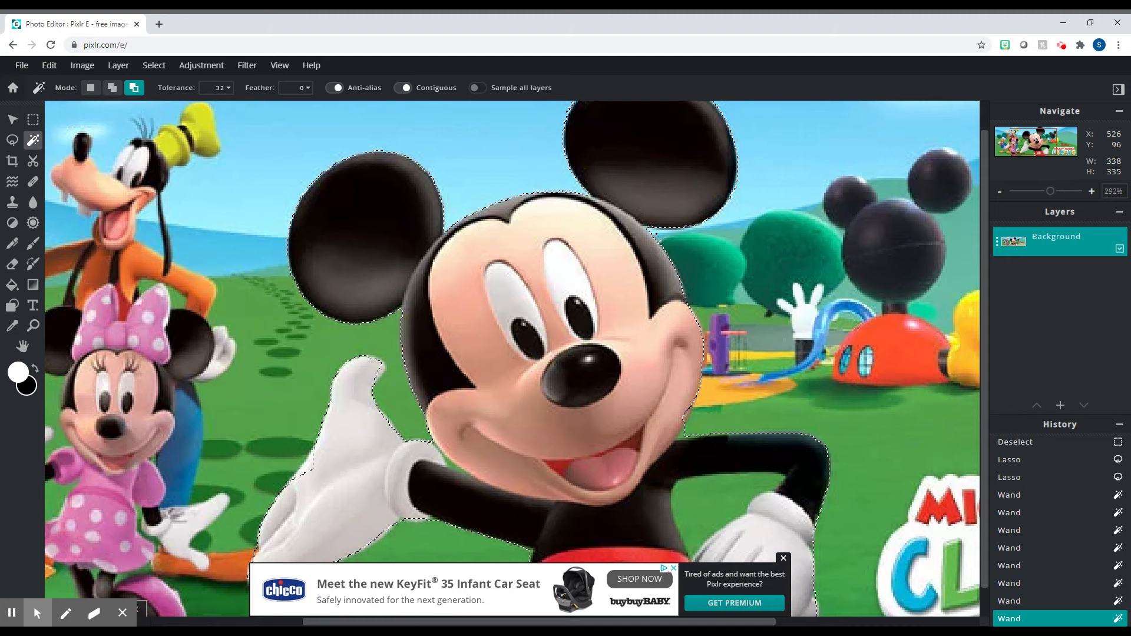
{"action": "left_click", "coordinate": [658, 233]}
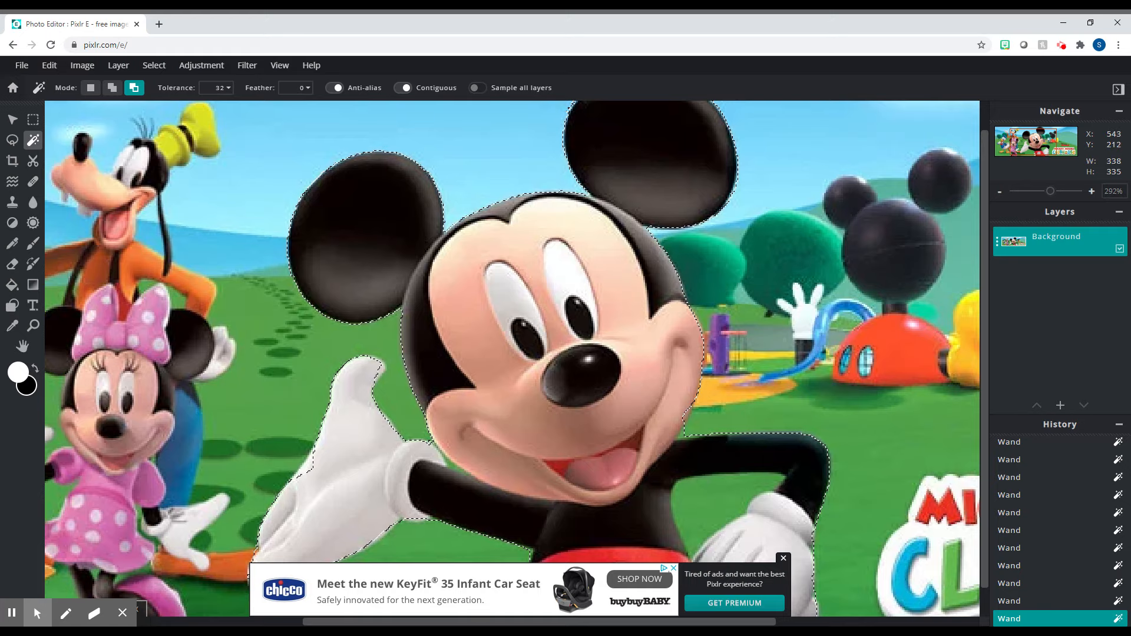
Step: Subtract the green background enclosed by Mickey's bent arm on the right from the selection with the Wand
{"action": "left_click", "coordinate": [680, 431]}
{"action": "left_click", "coordinate": [716, 499]}
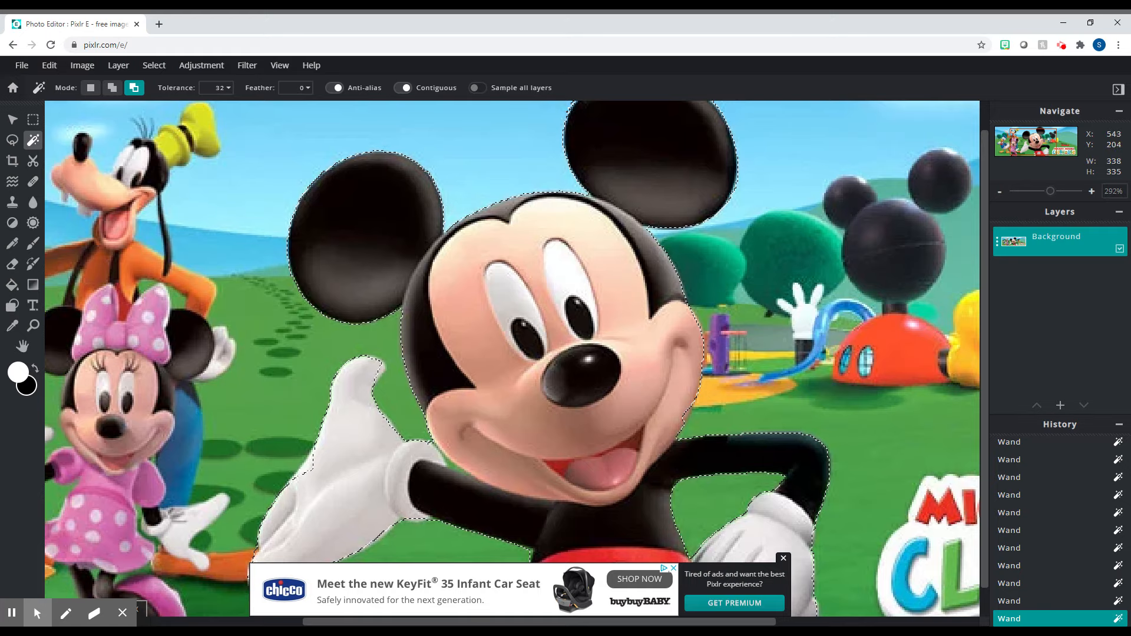
{"action": "key", "text": "alt"}
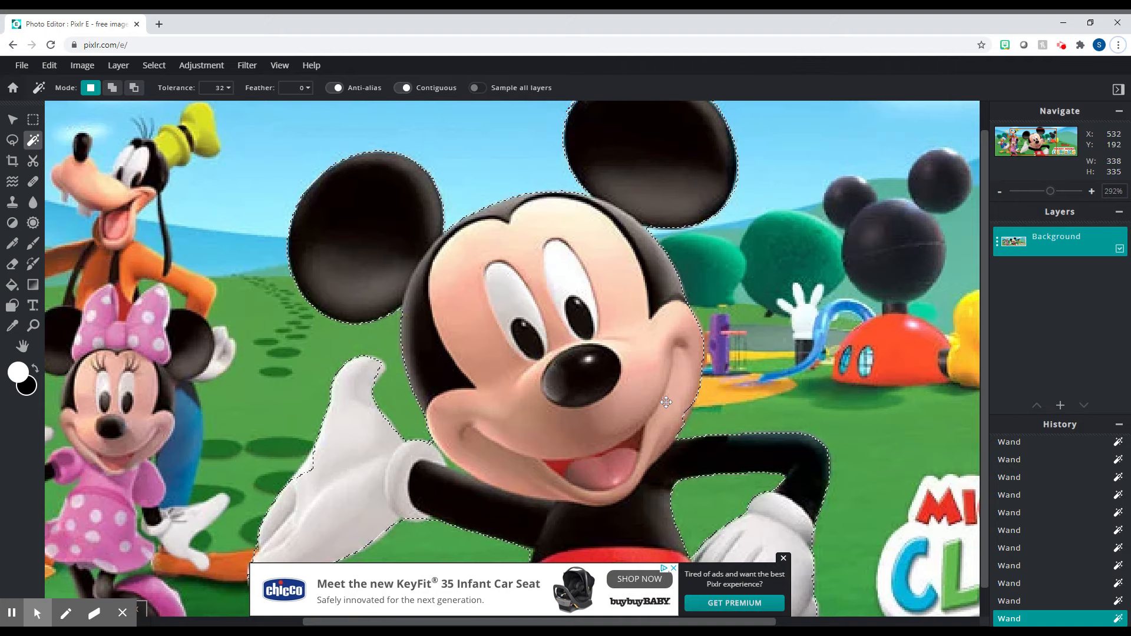
{"action": "left_click", "coordinate": [112, 88]}
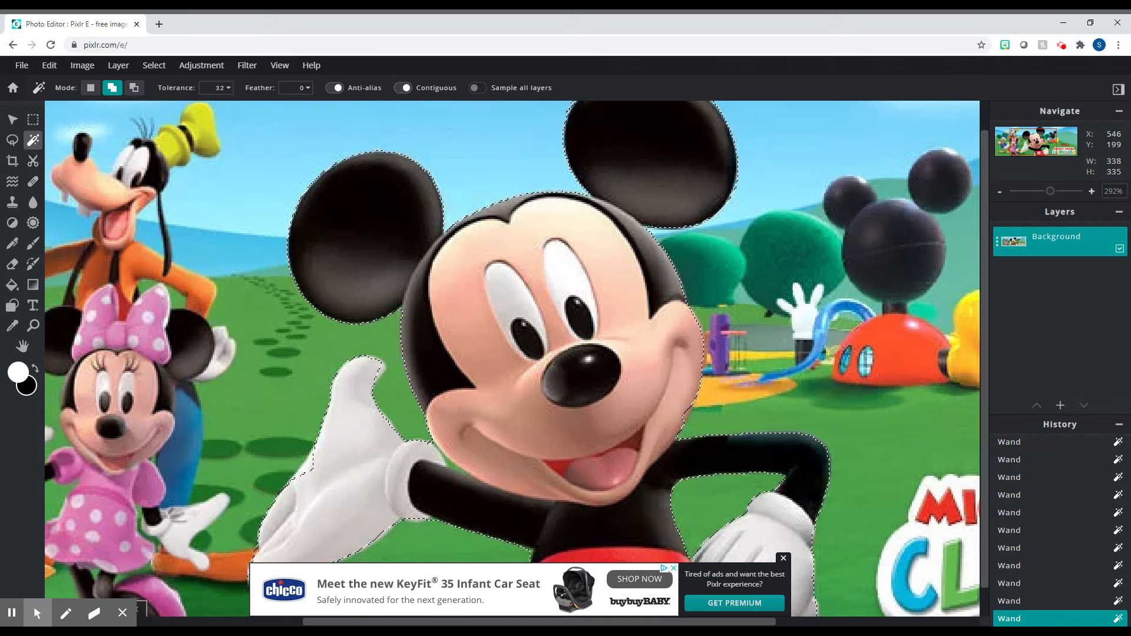
{"action": "left_click", "coordinate": [134, 88]}
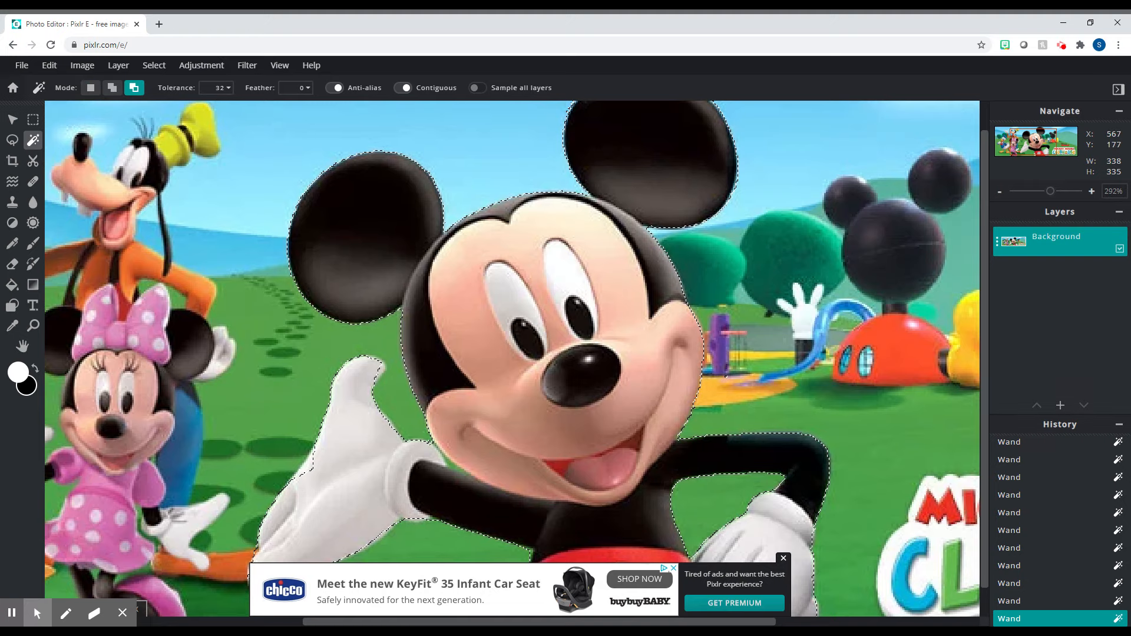
Step: Examine the selection outline around the whole Mickey figure for missed or surplus areas, leaving the Wand in add mode
{"action": "scroll", "coordinate": [723, 376], "scroll_direction": "down", "scroll_amount": 2}
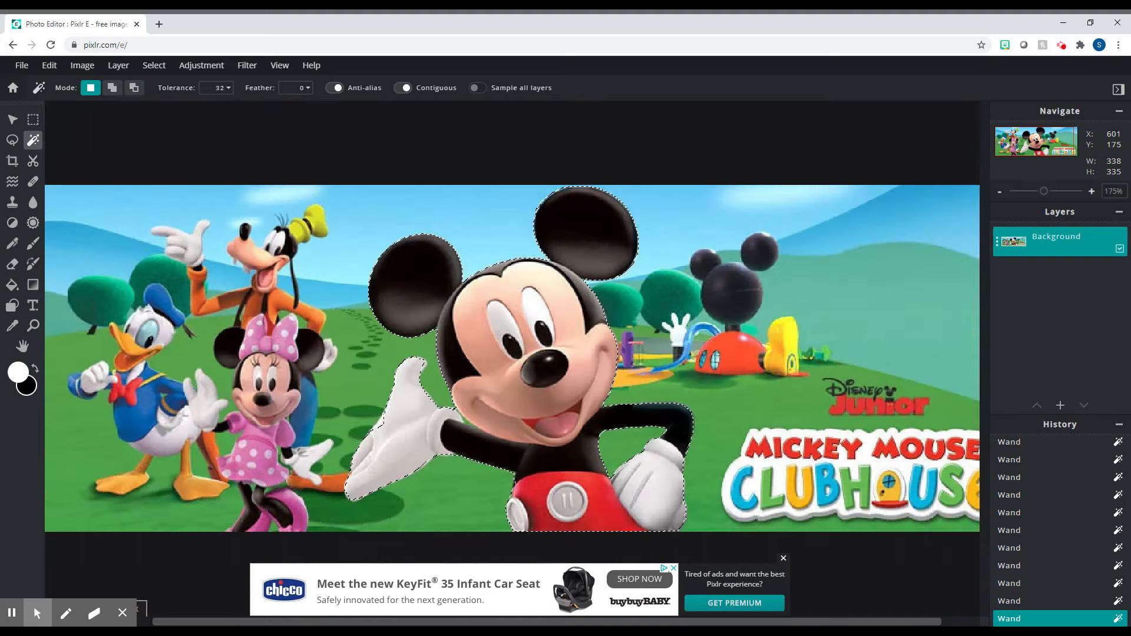
{"action": "scroll", "coordinate": [723, 375], "scroll_direction": "down", "scroll_amount": 1}
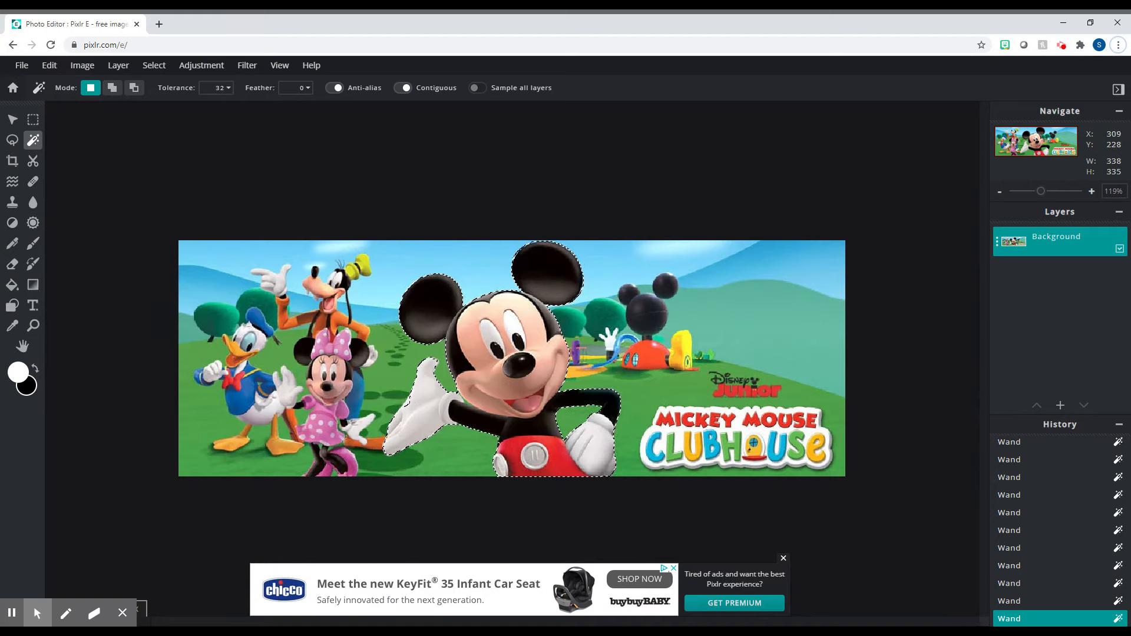
{"action": "left_click", "coordinate": [112, 88]}
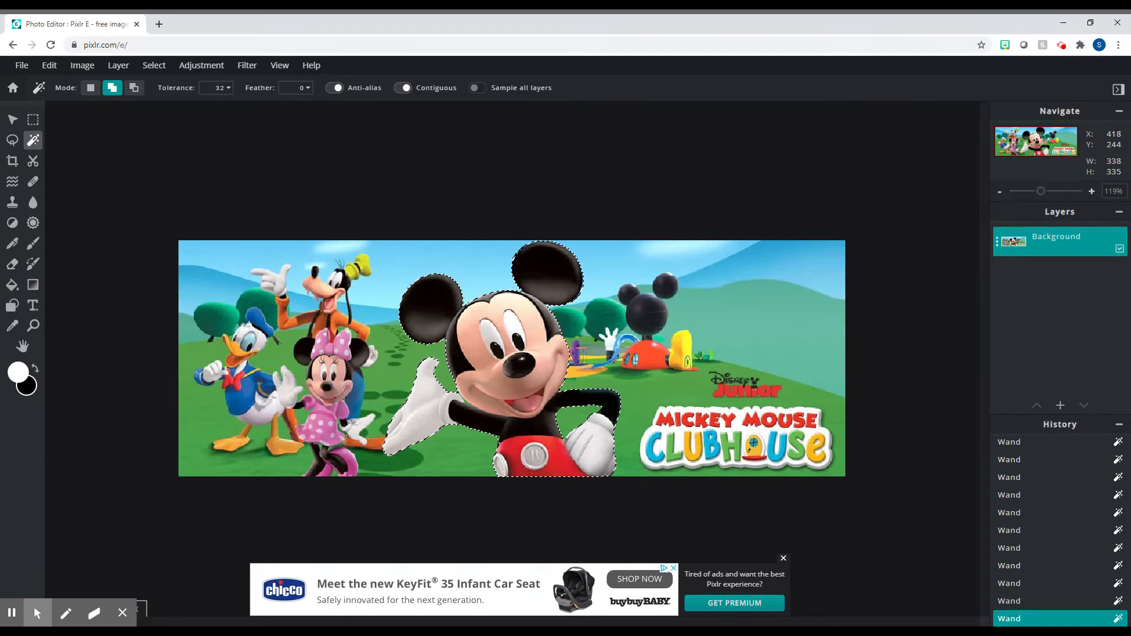
{"action": "scroll", "coordinate": [464, 405], "scroll_direction": "up", "scroll_amount": 3}
{"action": "scroll", "coordinate": [421, 376], "scroll_direction": "up", "scroll_amount": 2}
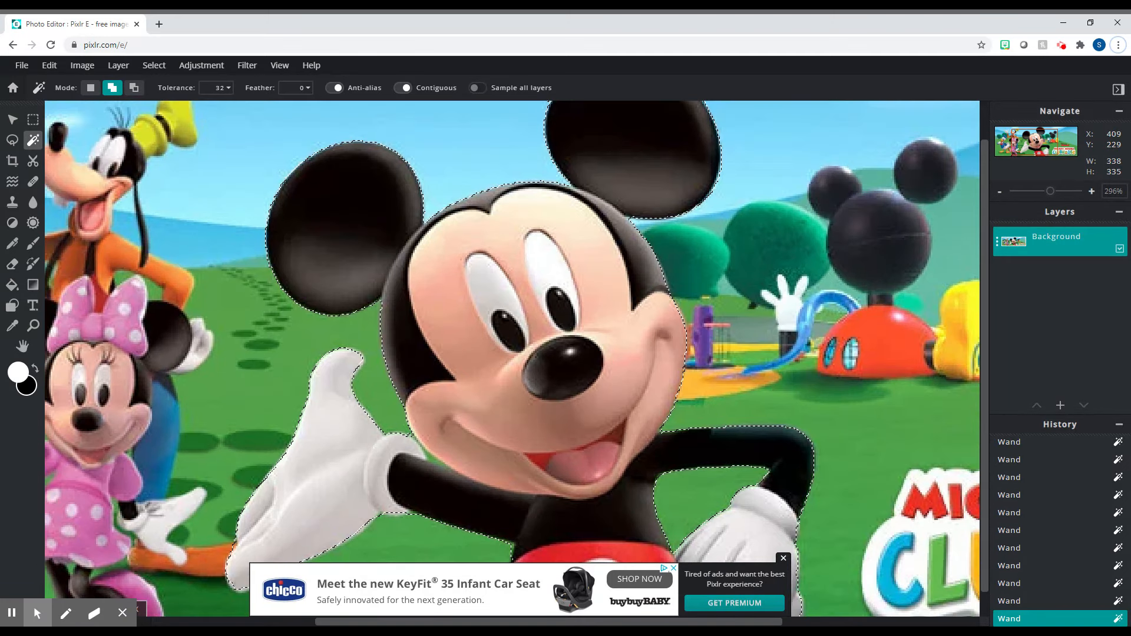
{"action": "left_click", "coordinate": [134, 88]}
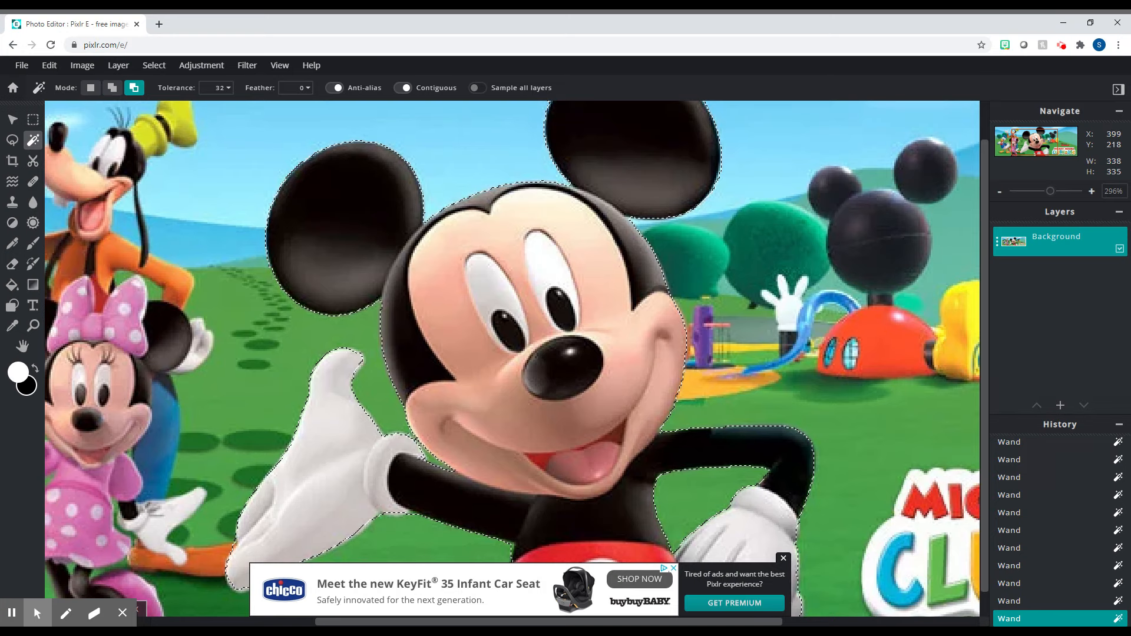
{"action": "scroll", "coordinate": [514, 460], "scroll_direction": "down", "scroll_amount": 3}
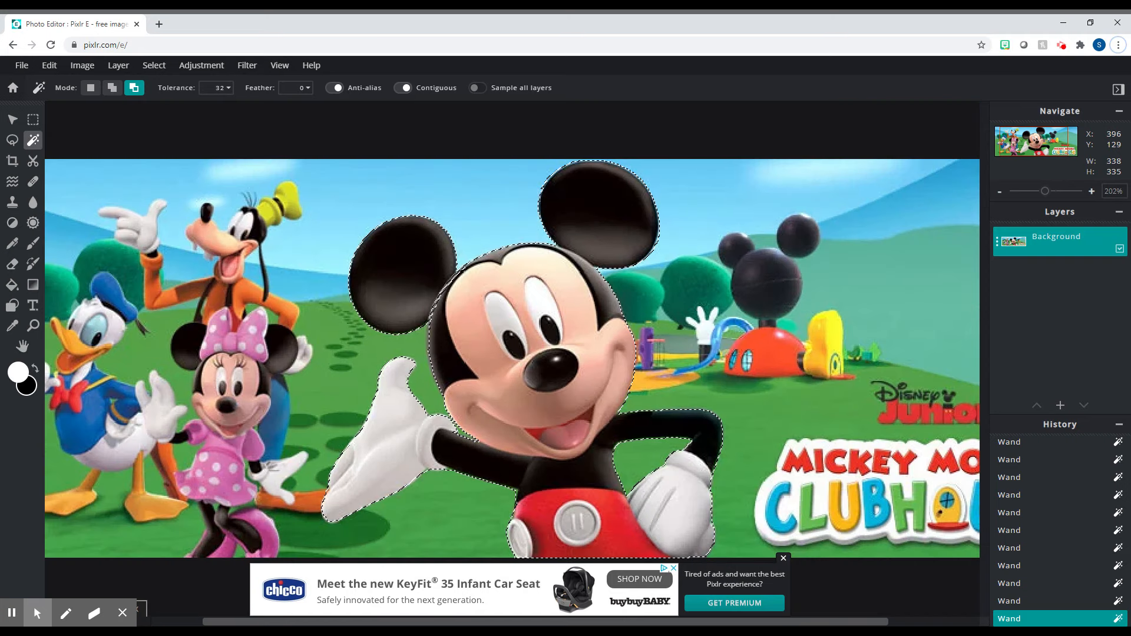
{"action": "scroll", "coordinate": [392, 365], "scroll_direction": "up", "scroll_amount": 2}
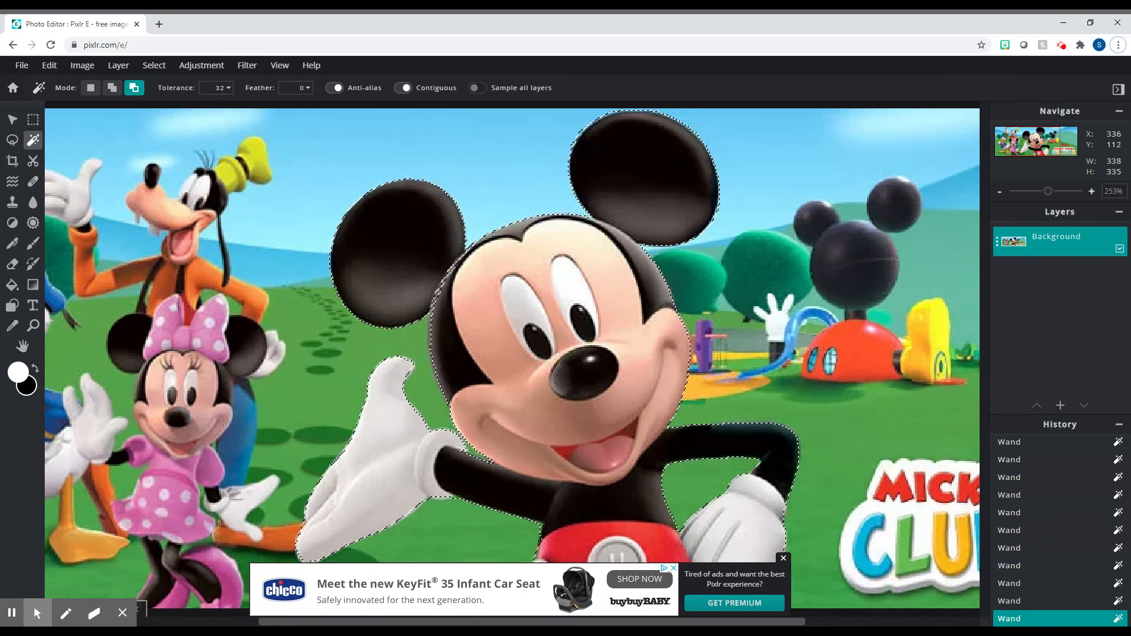
{"action": "left_click", "coordinate": [112, 87]}
{"action": "scroll", "coordinate": [431, 342], "scroll_direction": "down", "scroll_amount": 4}
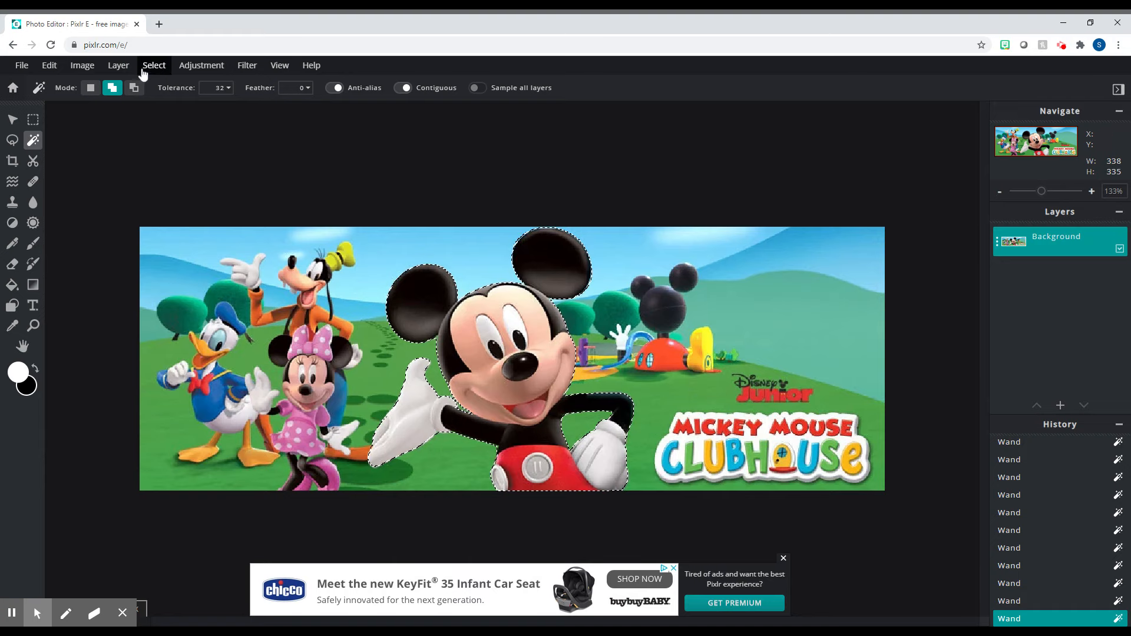
Step: Invert the selection and delete the background around Mickey
{"action": "left_click", "coordinate": [147, 67]}
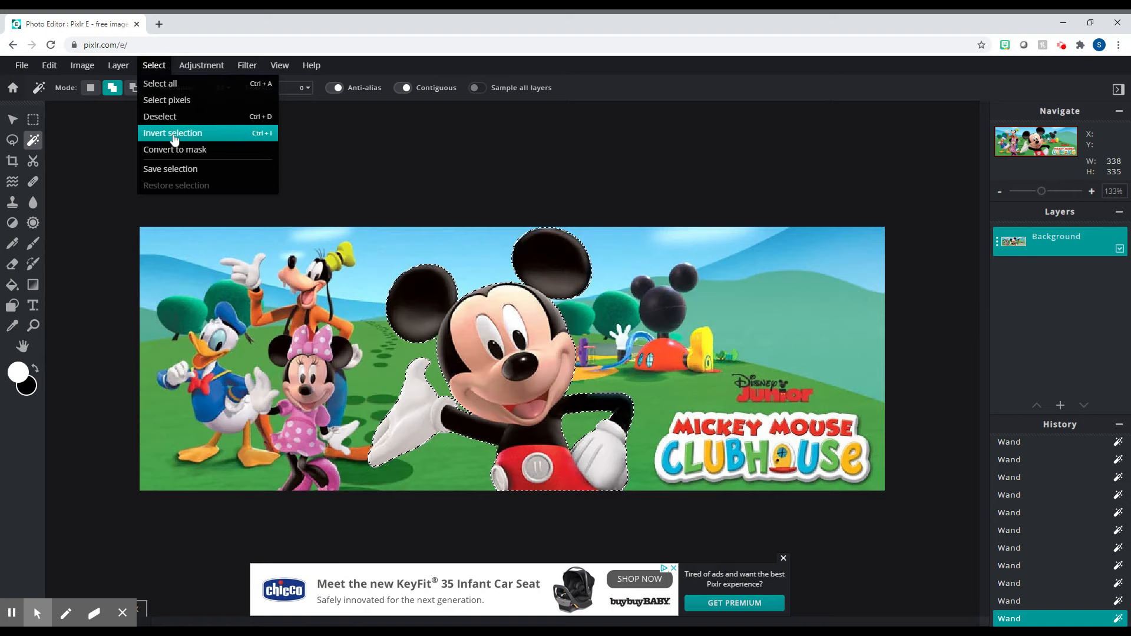
{"action": "left_click", "coordinate": [154, 68]}
{"action": "left_click", "coordinate": [153, 68]}
{"action": "left_click", "coordinate": [154, 68]}
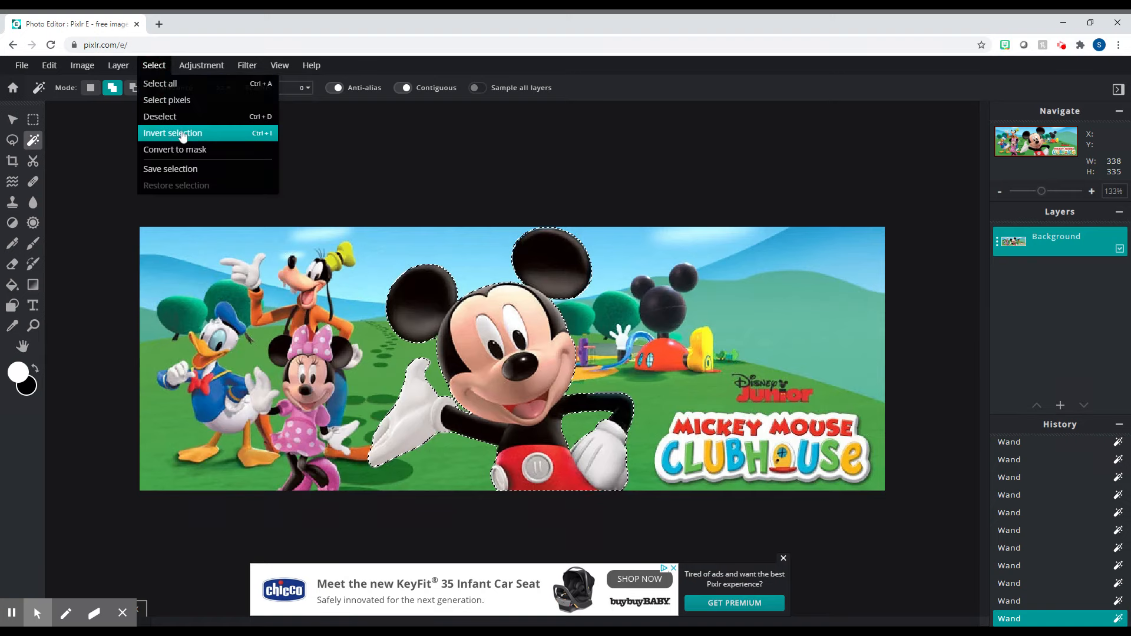
{"action": "left_click", "coordinate": [198, 144]}
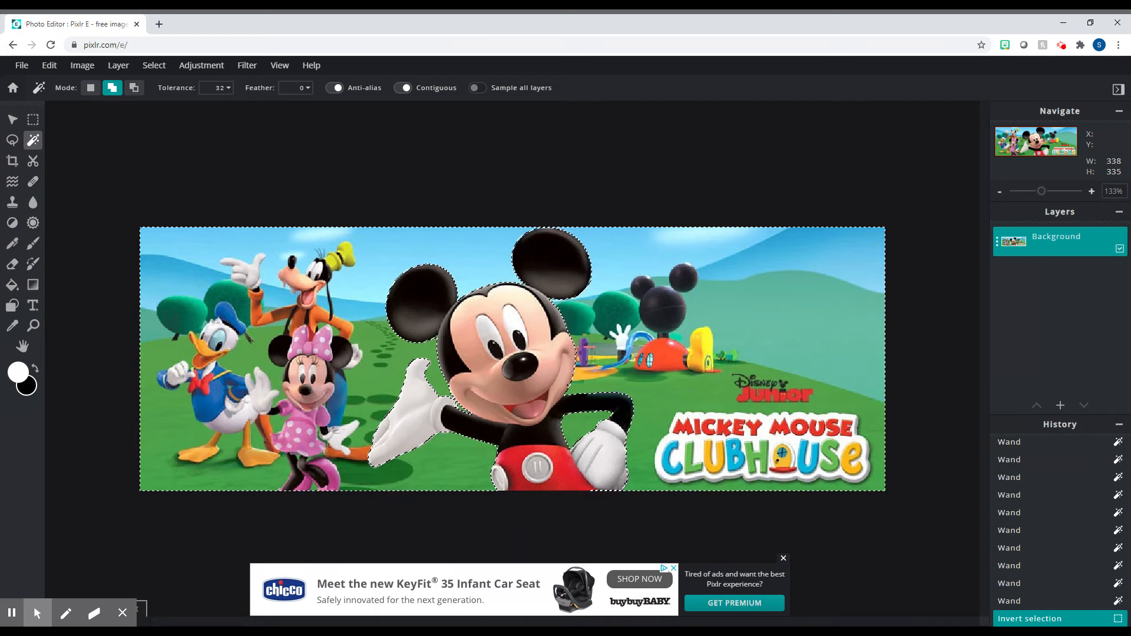
{"action": "key", "text": "Delete"}
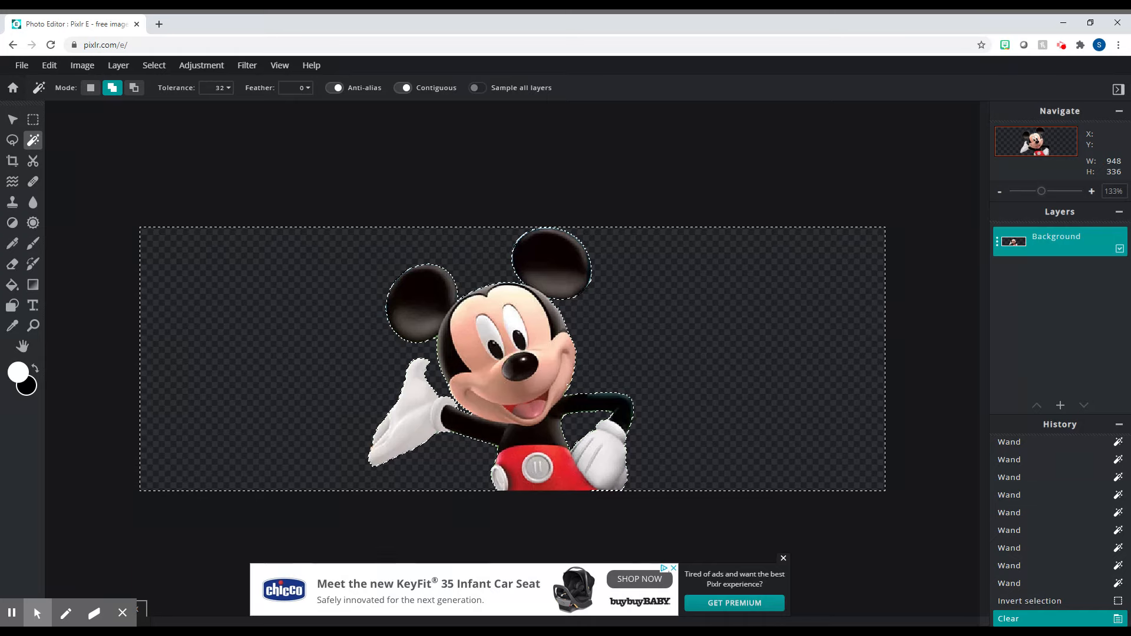
Step: Add the green fringe along the left edge of Mickey's head, below his ear, to the selection with the magnetic Lasso
{"action": "scroll", "coordinate": [434, 347], "scroll_direction": "up", "scroll_amount": 5}
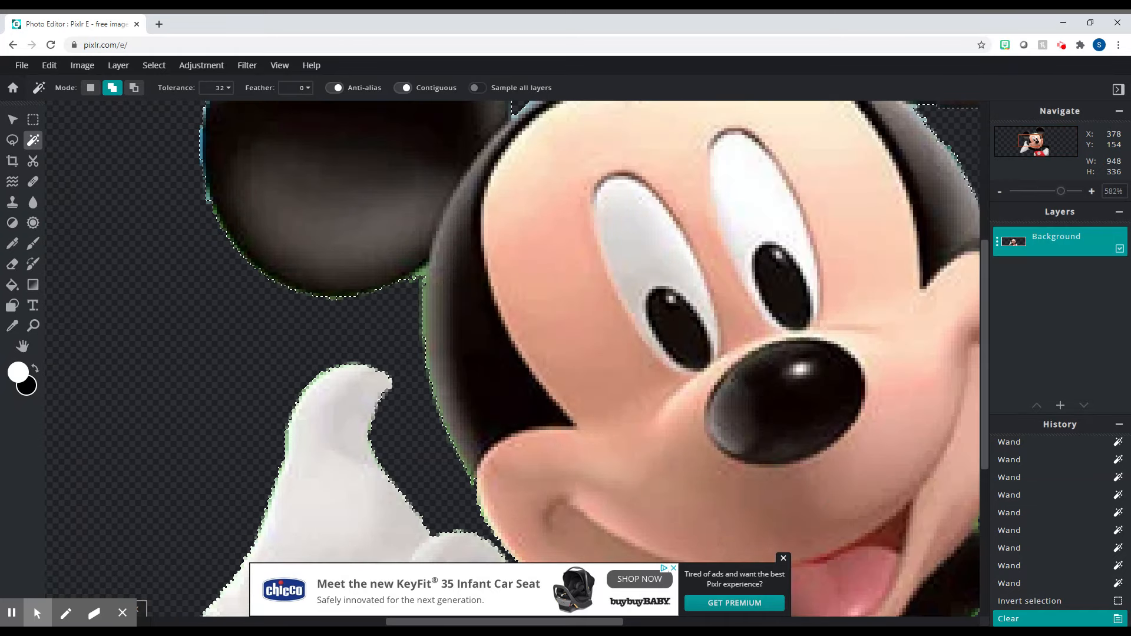
{"action": "left_click", "coordinate": [13, 141]}
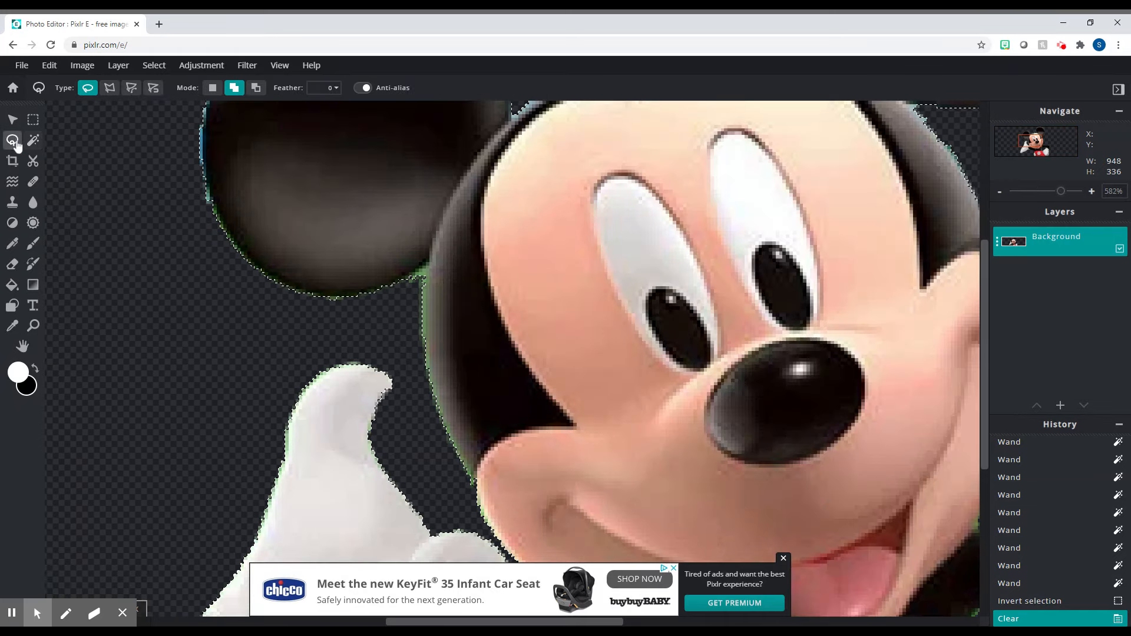
{"action": "left_click", "coordinate": [109, 87]}
{"action": "left_click", "coordinate": [152, 88]}
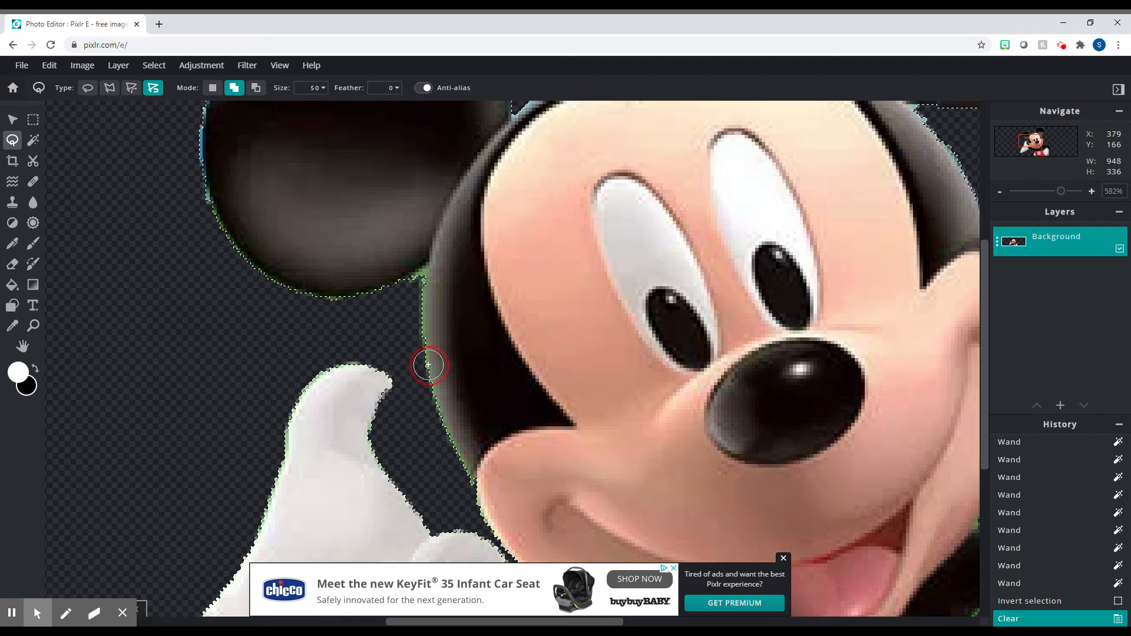
{"action": "left_click", "coordinate": [426, 270]}
{"action": "double_click", "coordinate": [417, 402]}
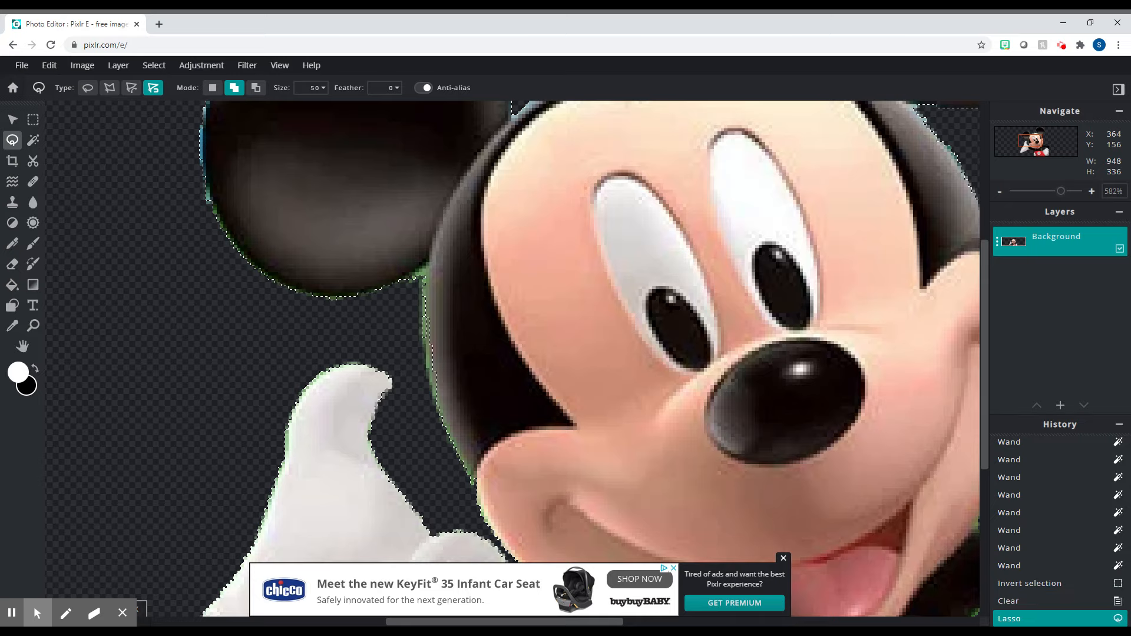
Step: Fit the whole banner in view and switch to the tool for moving the selected area
{"action": "left_click", "coordinate": [110, 88]}
{"action": "key", "text": "ctrl+0"}
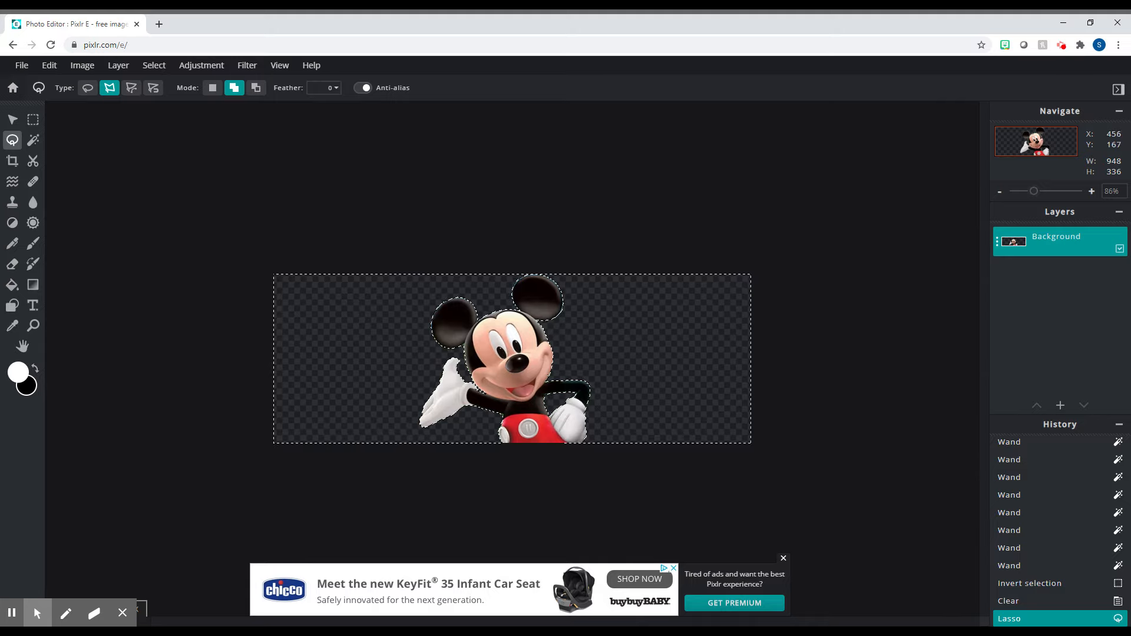
{"action": "left_click", "coordinate": [13, 119]}
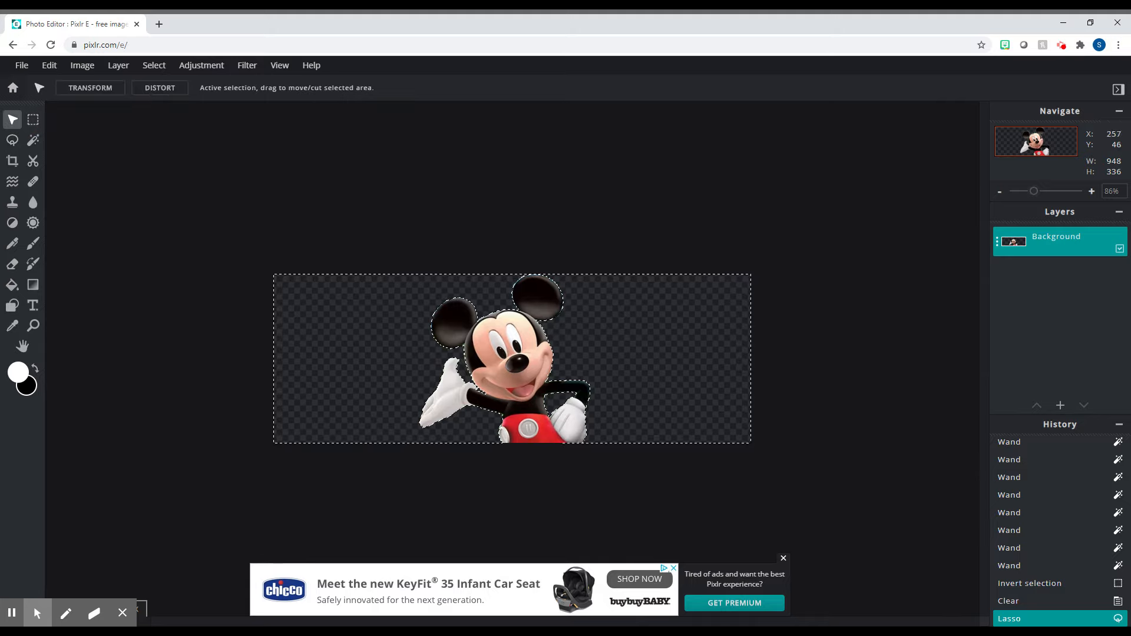